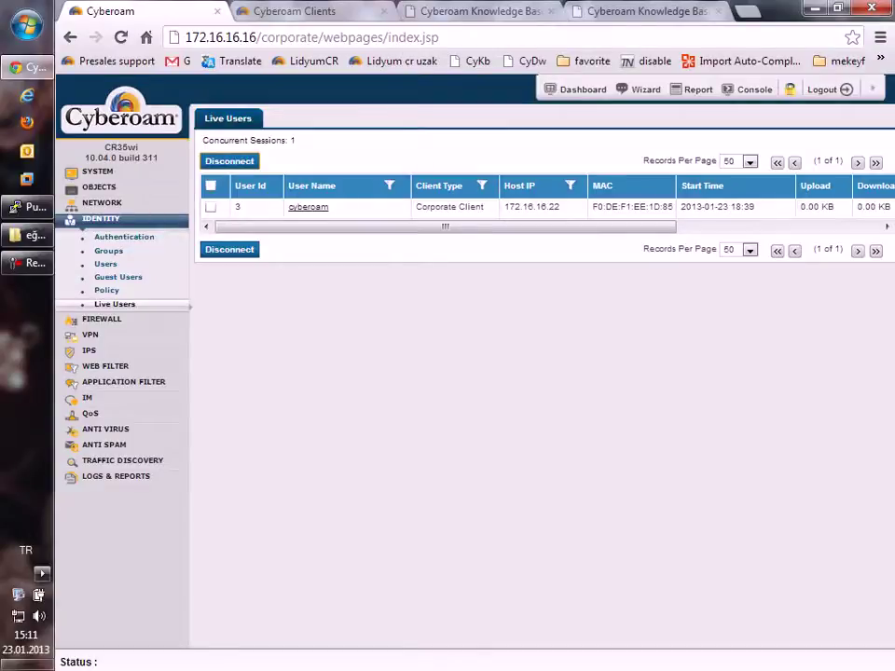
Step: Switch to the Cyberoam Clients download page listing the CR Client installers
{"action": "key", "text": "ctrl+Tab"}
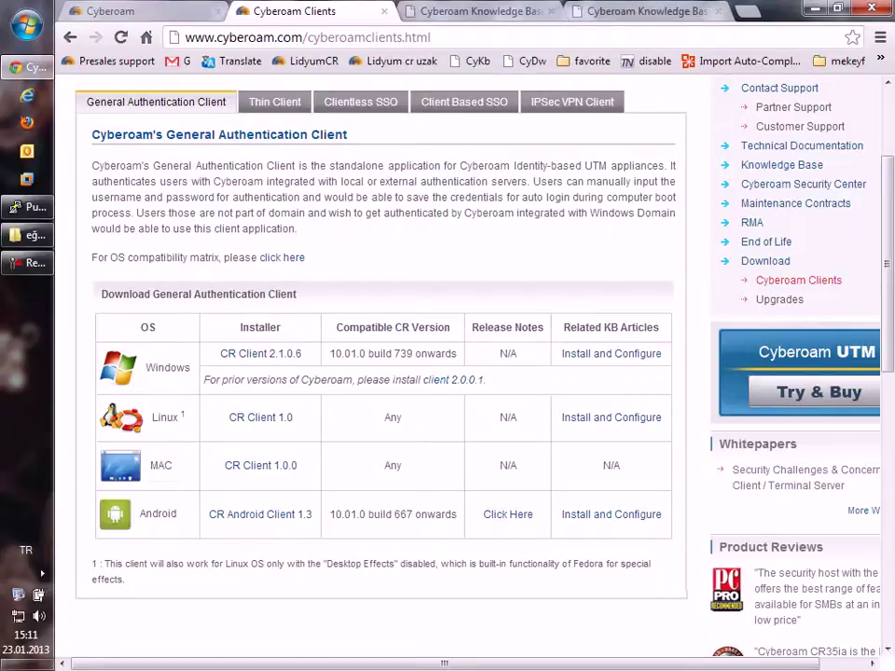
{"action": "left_click", "coordinate": [360, 101]}
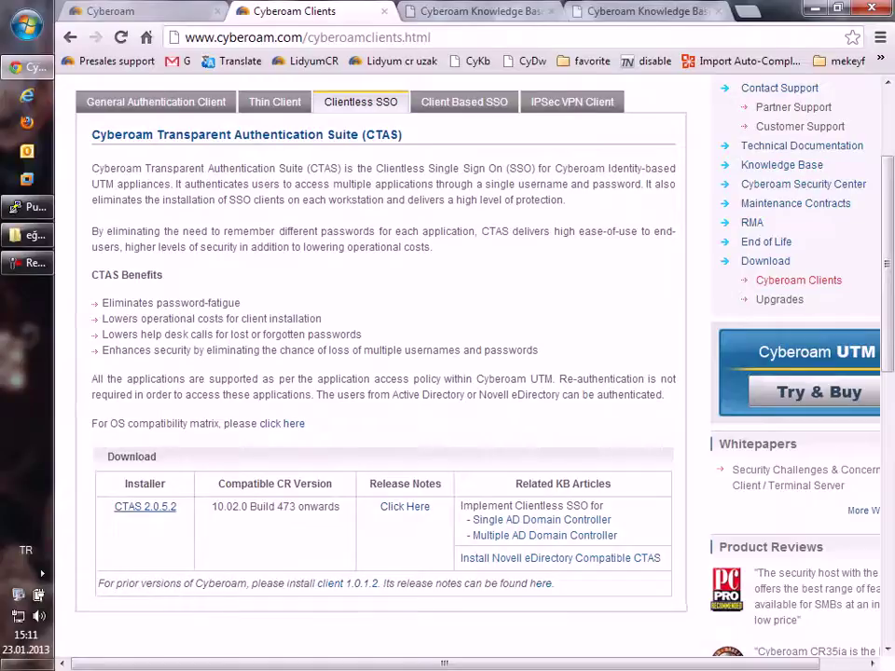
{"action": "left_click", "coordinate": [465, 102]}
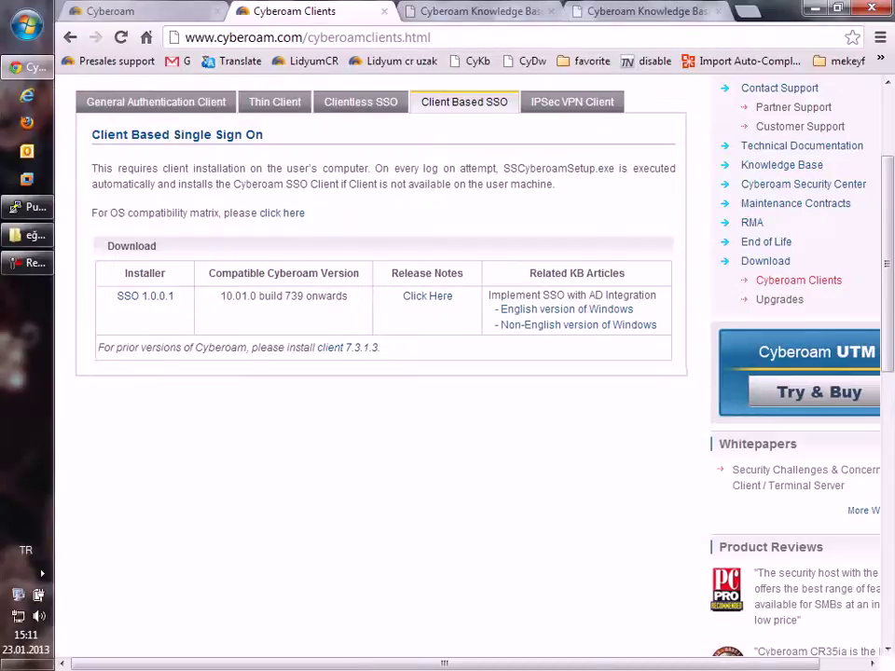
{"action": "left_click", "coordinate": [274, 102]}
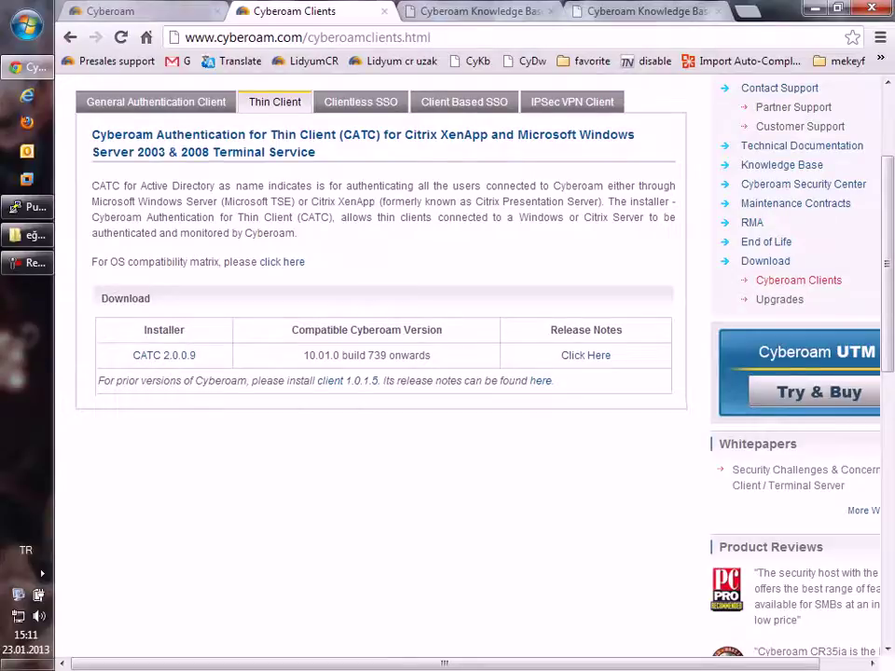
{"action": "left_click", "coordinate": [572, 102]}
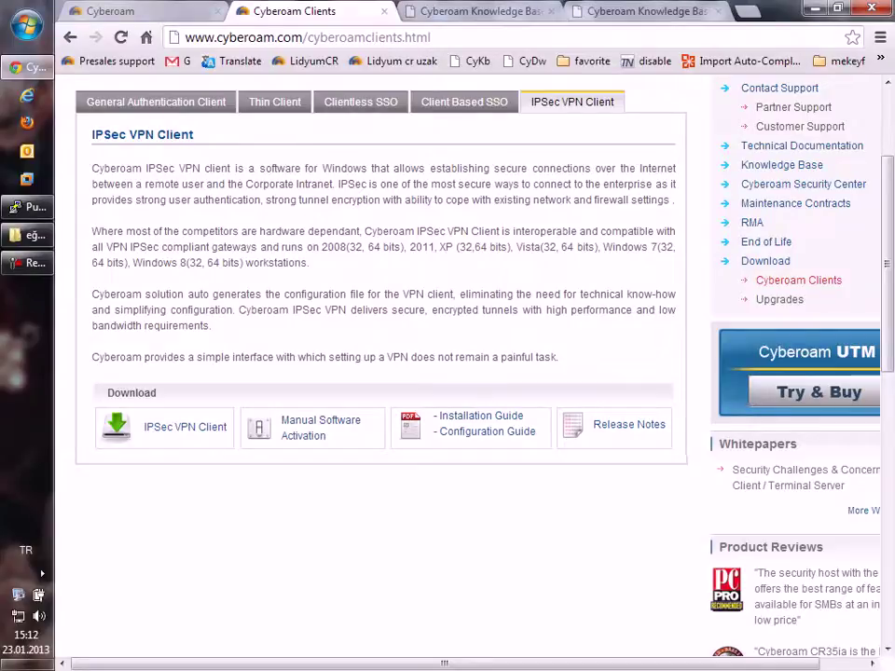
{"action": "left_click", "coordinate": [155, 101]}
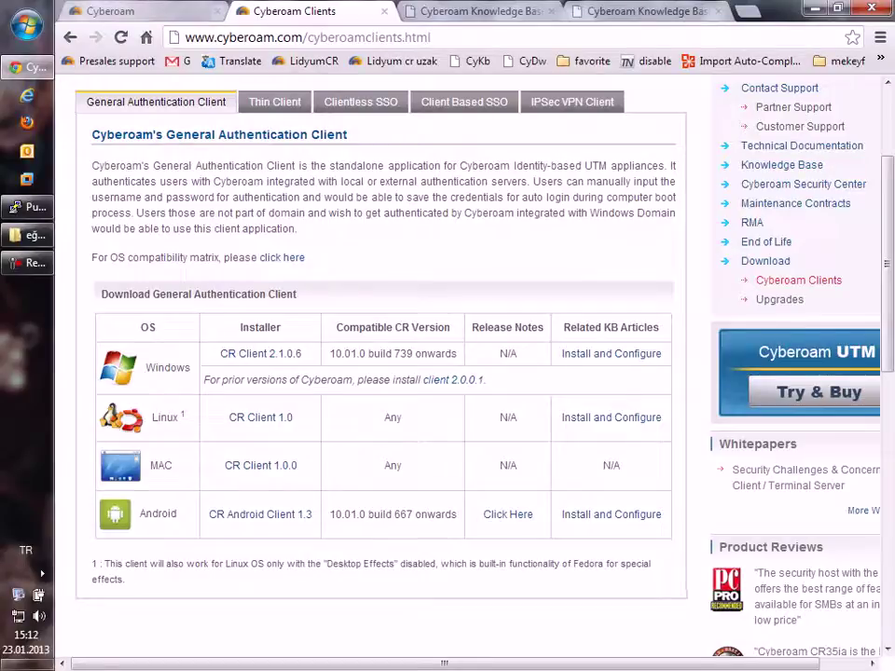
Step: Return to the admin console's Live Users page showing the active cyberoam session
{"action": "key", "text": "ctrl+1"}
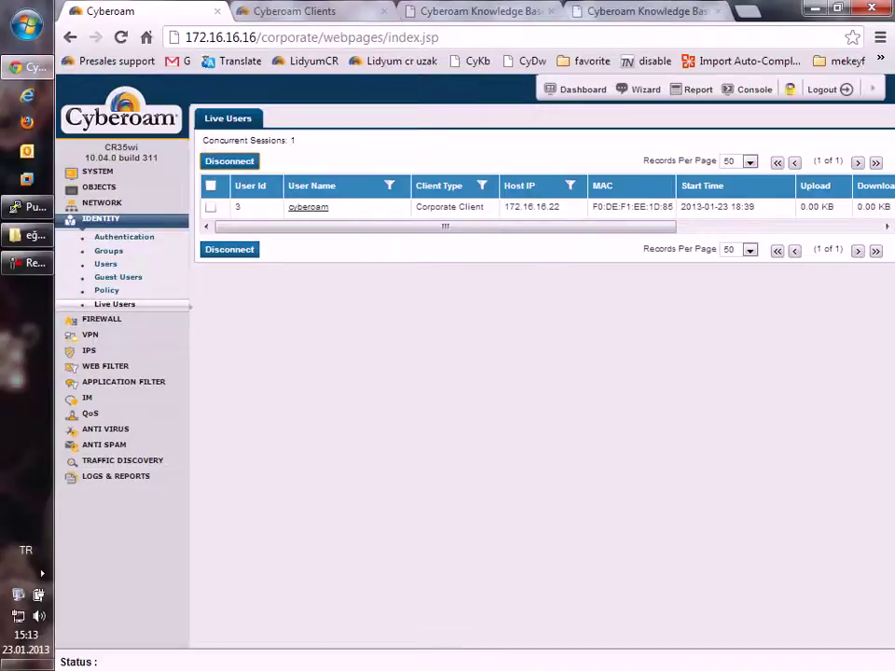
Step: Start a new user with username and name 'test' and a matching password
{"action": "left_click", "coordinate": [105, 264]}
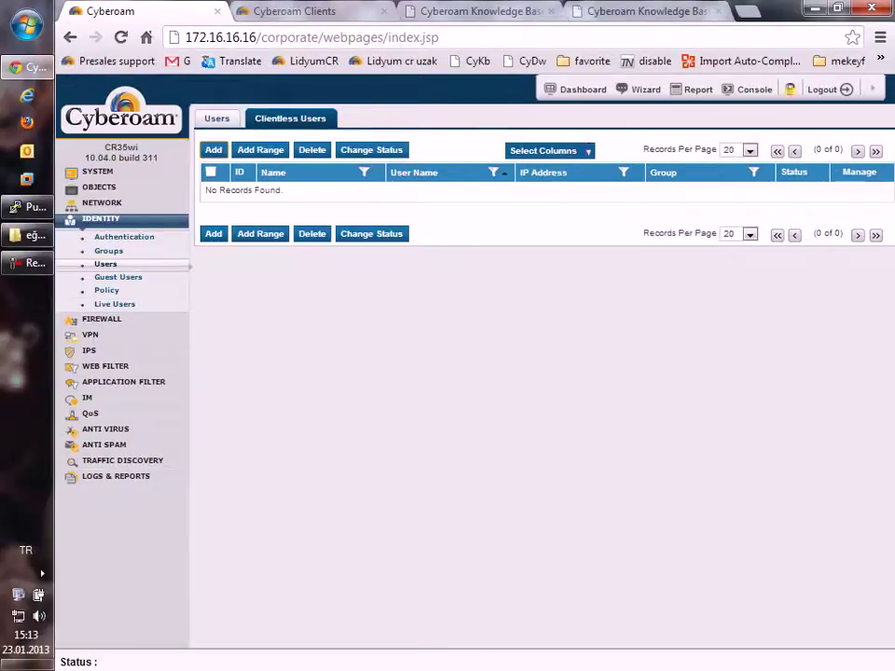
{"action": "left_click", "coordinate": [217, 118]}
{"action": "left_click", "coordinate": [212, 162]}
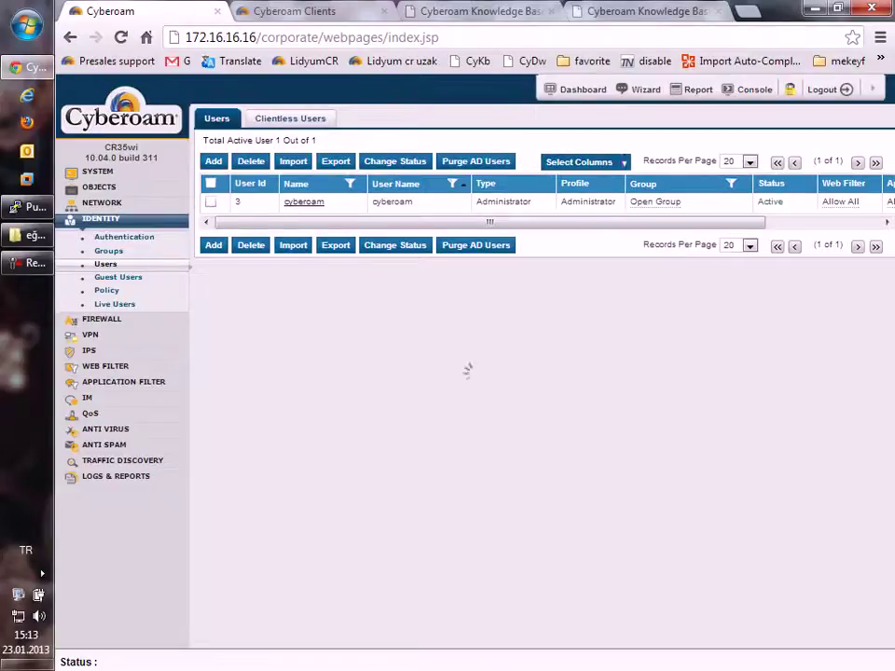
{"action": "type", "text": "test"}
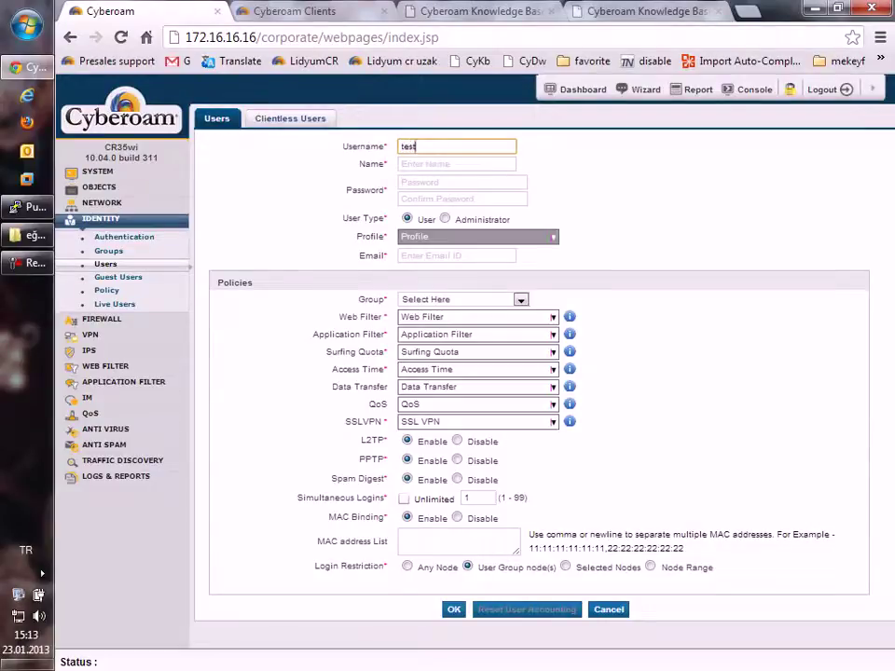
{"action": "key", "text": "ctrl+a"}
{"action": "key", "text": "ctrl+c"}
{"action": "key", "text": "Tab"}
{"action": "key", "text": "ctrl+v"}
{"action": "key", "text": "Tab"}
{"action": "key", "text": "ctrl+v"}
{"action": "key", "text": "Tab"}
{"action": "key", "text": "ctrl+v"}
Step: Fill in the user's e-mail from suggestions, assign Open Group, and save the user
{"action": "left_click", "coordinate": [456, 256]}
{"action": "key", "text": "Down"}
{"action": "key", "text": "Down"}
{"action": "key", "text": "Return"}
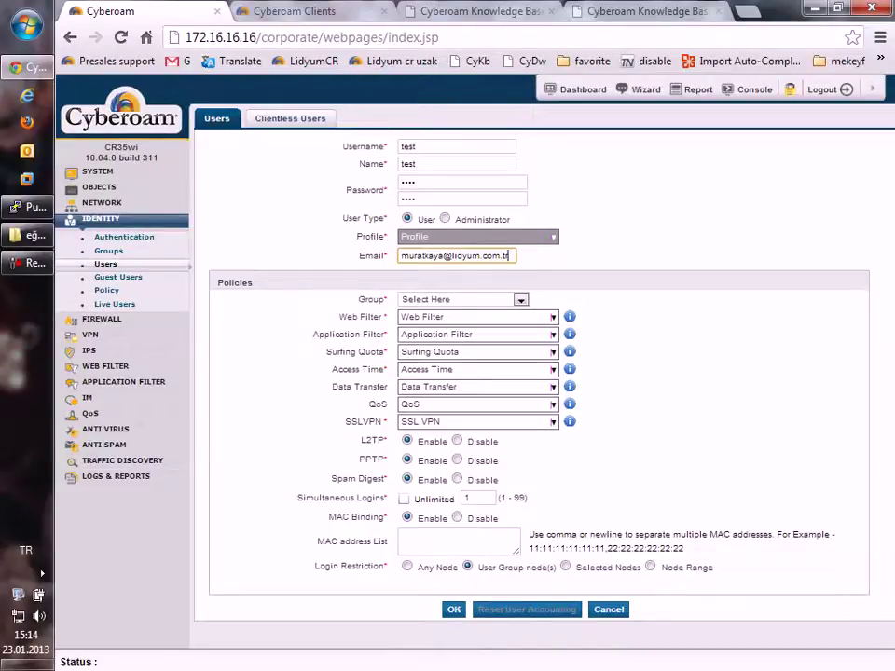
{"action": "left_click", "coordinate": [520, 300]}
{"action": "key", "text": "Down"}
{"action": "key", "text": "Return"}
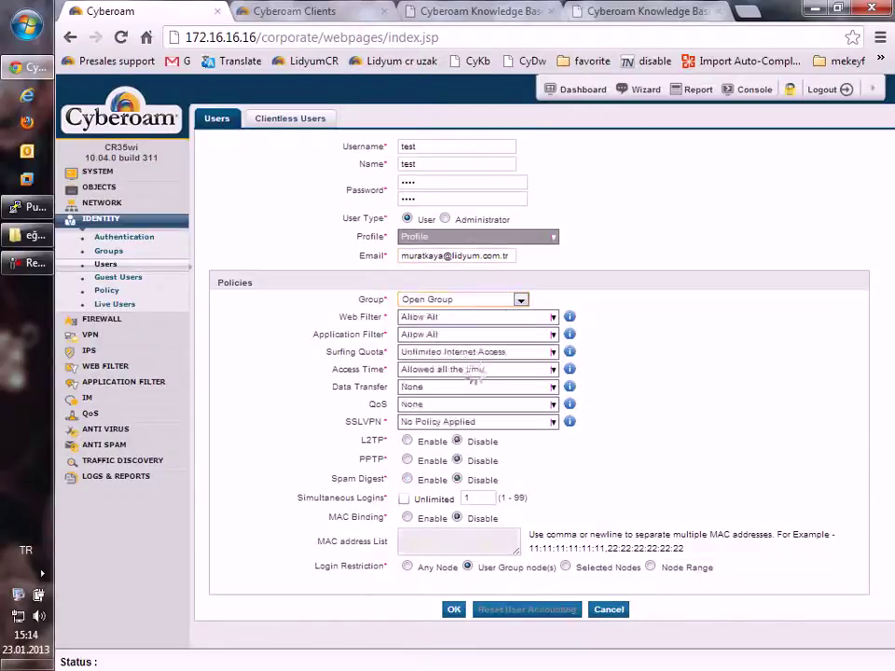
{"action": "key", "text": "Return"}
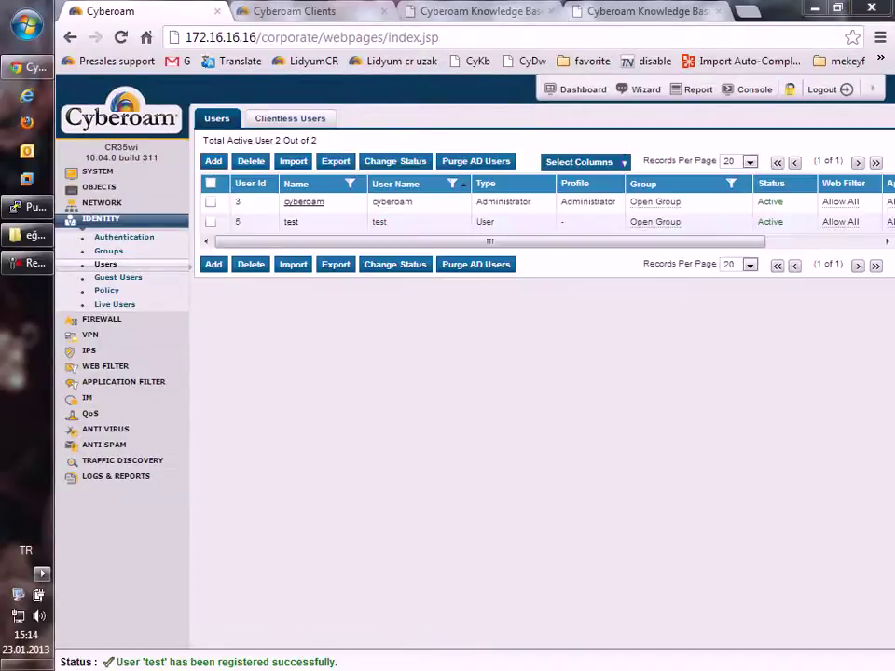
Step: Log the Corporate Client off, sign it back in, then log it off again
{"action": "left_click", "coordinate": [42, 573]}
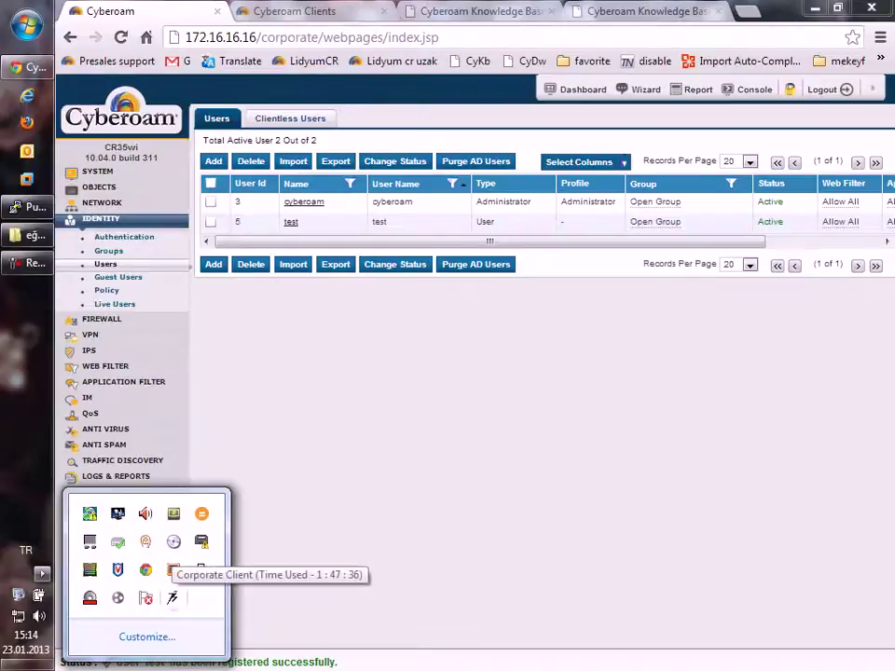
{"action": "right_click", "coordinate": [172, 570]}
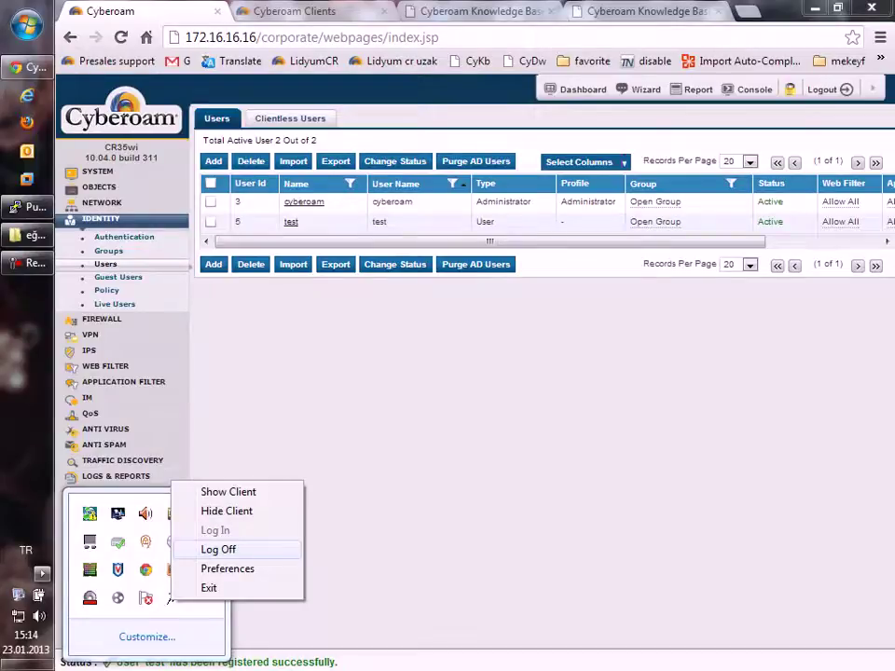
{"action": "key", "text": "Return"}
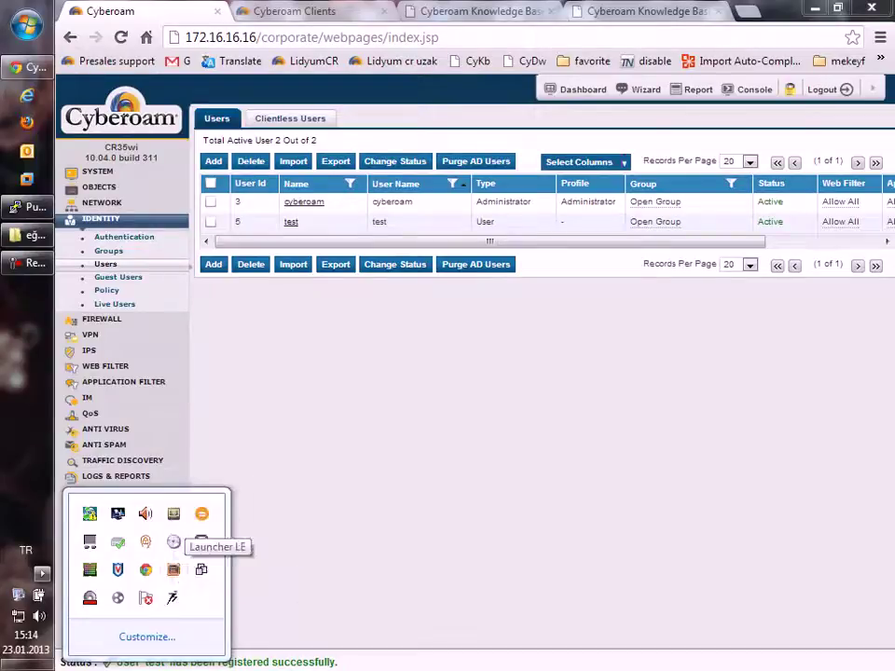
{"action": "right_click", "coordinate": [171, 598]}
{"action": "left_click", "coordinate": [218, 529]}
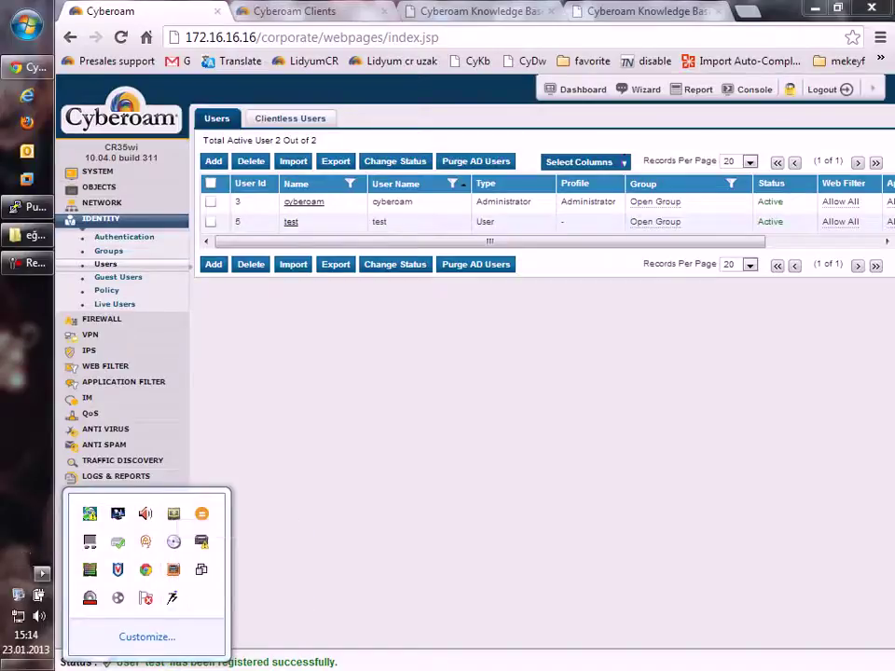
{"action": "right_click", "coordinate": [172, 597]}
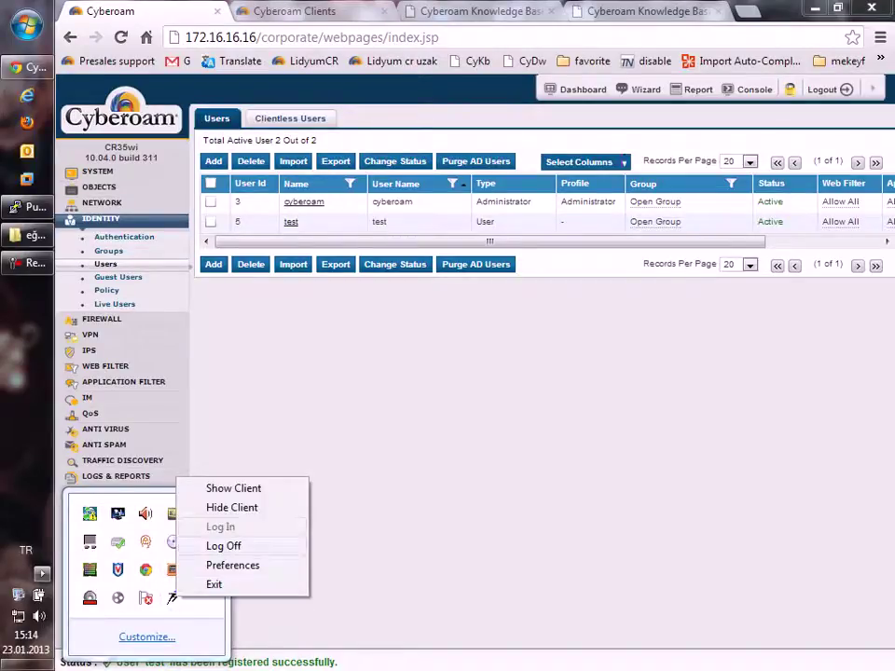
{"action": "left_click", "coordinate": [223, 545]}
Step: Sign in to the Corporate Client as user test with its password
{"action": "left_click", "coordinate": [42, 573]}
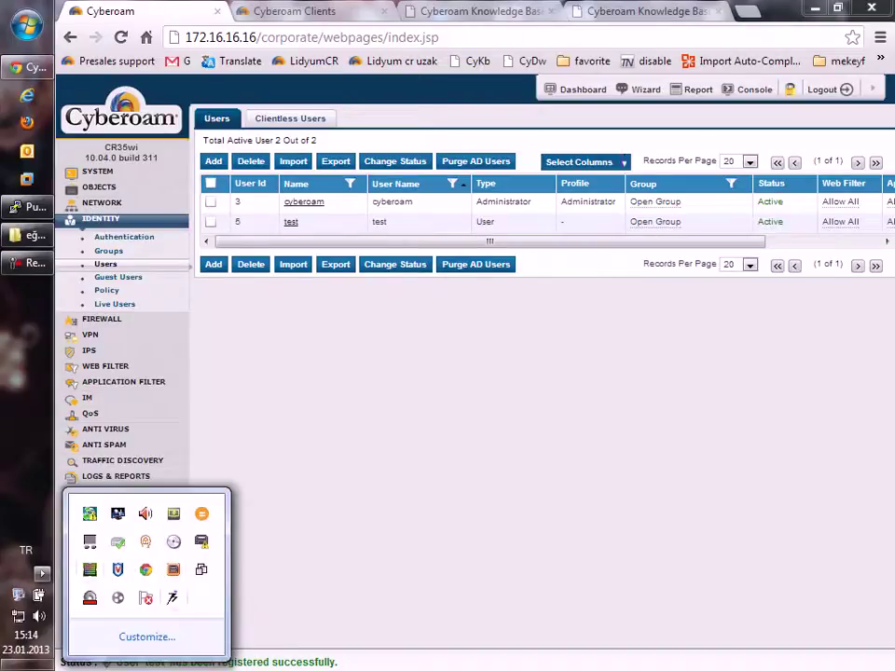
{"action": "right_click", "coordinate": [172, 598]}
{"action": "left_click", "coordinate": [228, 487]}
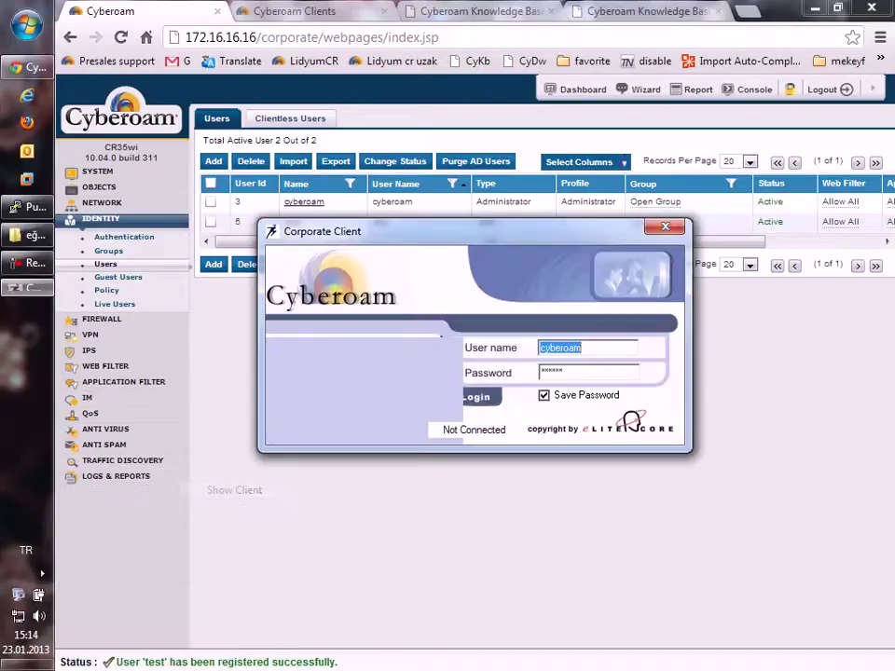
{"action": "type", "text": "test"}
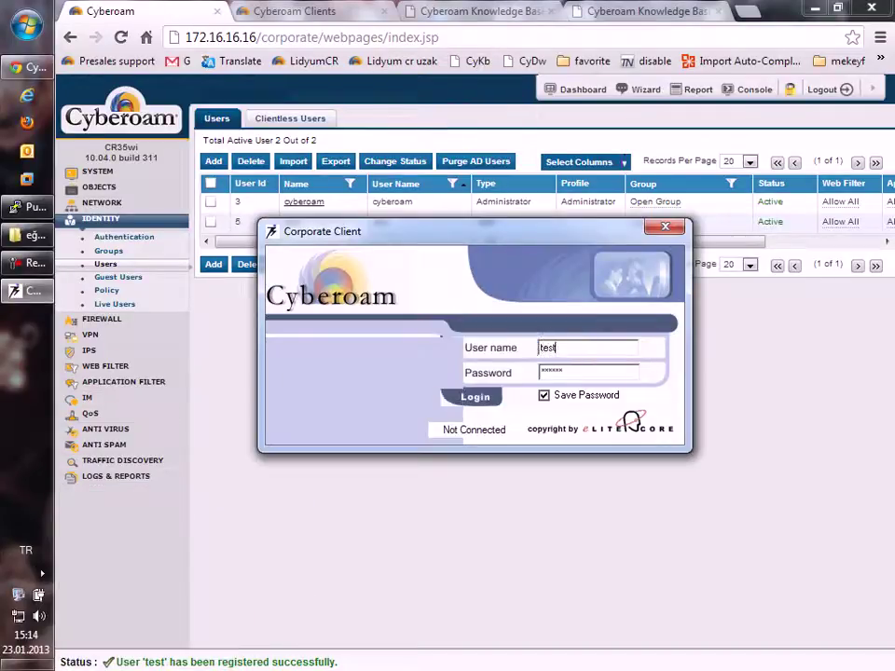
{"action": "key", "text": "Tab"}
{"action": "type", "text": "test"}
{"action": "key", "text": "Return"}
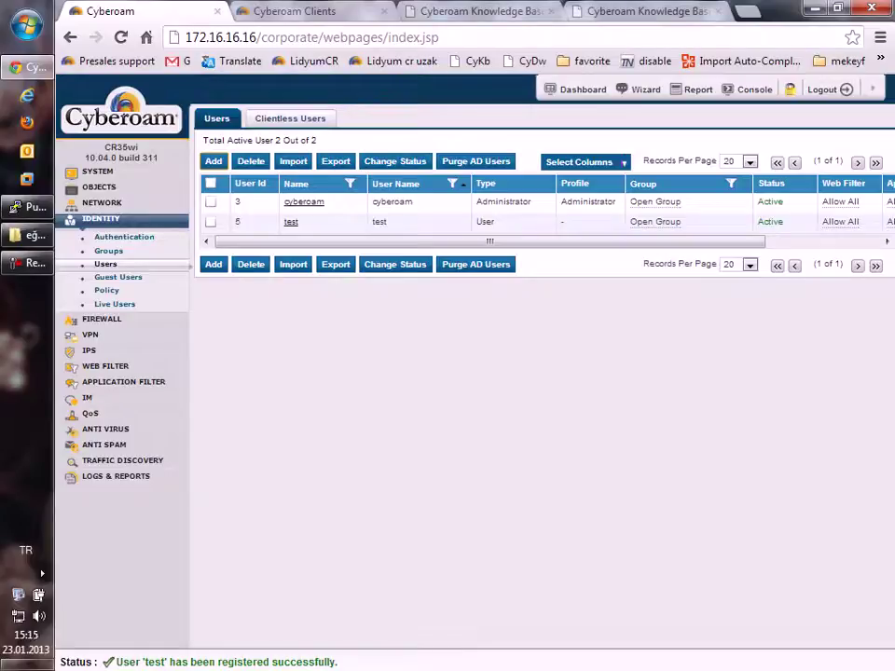
{"action": "left_click", "coordinate": [42, 574]}
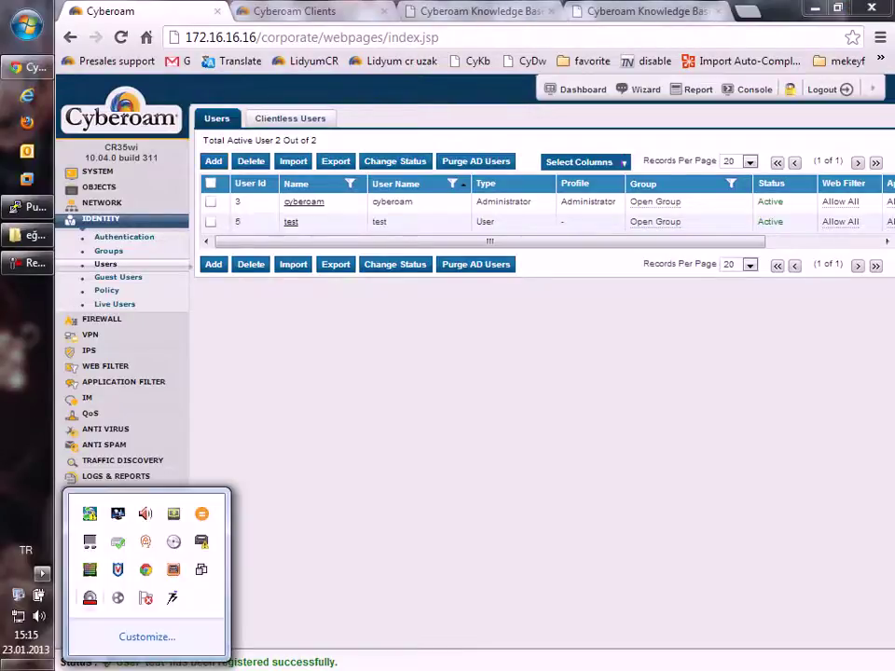
{"action": "left_click", "coordinate": [94, 471]}
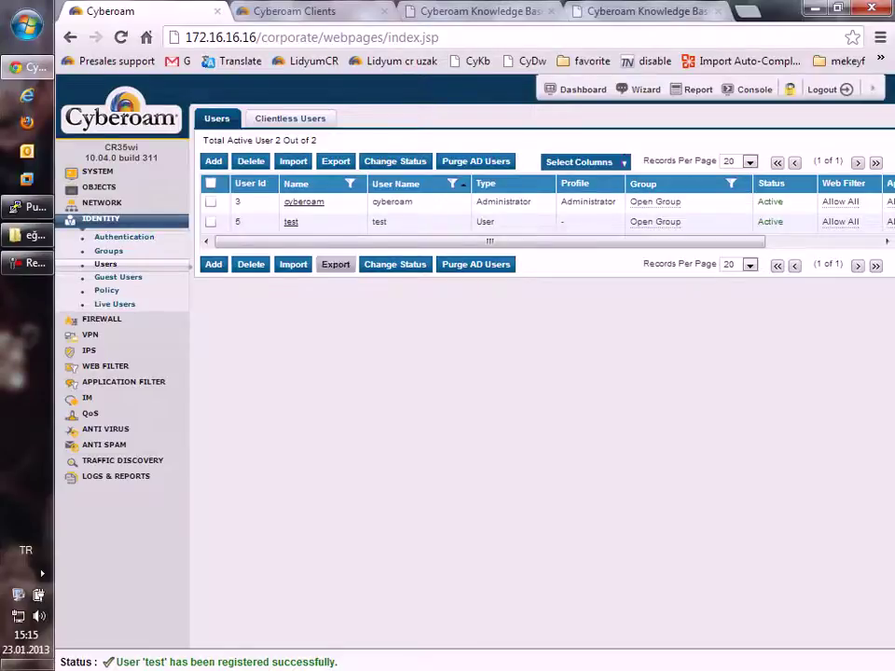
Step: Enter clientless user test2 with IP 172.16.16.85, display name test2 and a saved e-mail
{"action": "left_click", "coordinate": [289, 118]}
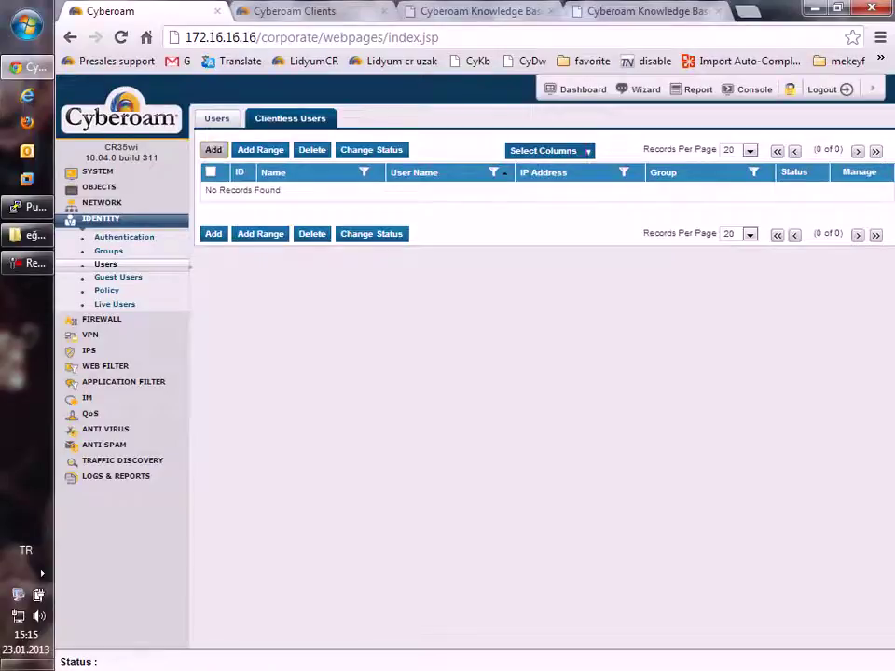
{"action": "left_click", "coordinate": [212, 150]}
{"action": "left_click", "coordinate": [241, 167]}
{"action": "type", "text": "test2"}
{"action": "key", "text": "Tab"}
{"action": "type", "text": "172.1"}
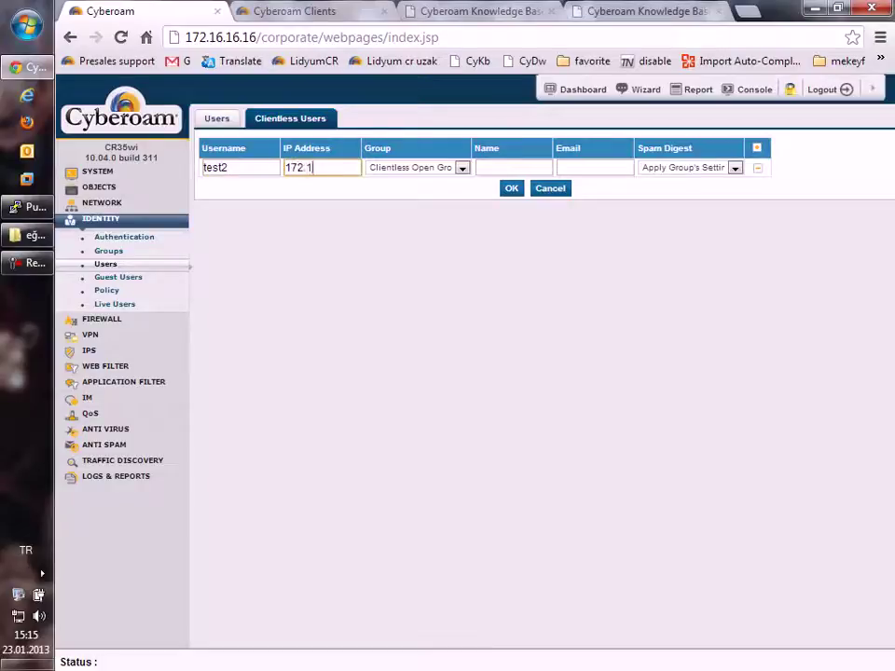
{"action": "type", "text": "6.16.85"}
{"action": "left_click", "coordinate": [513, 168]}
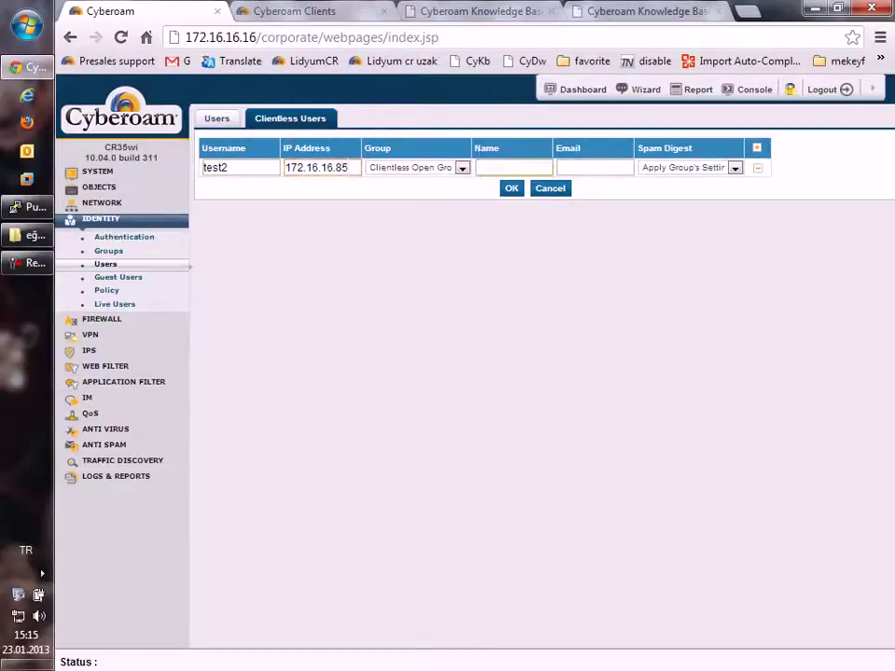
{"action": "type", "text": "test2"}
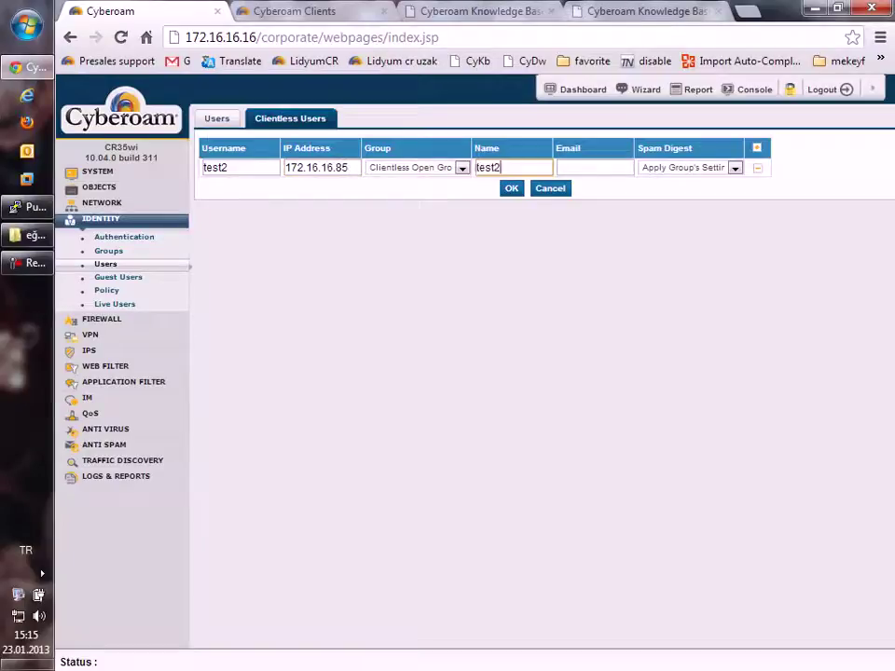
{"action": "key", "text": "Tab"}
{"action": "key", "text": "Down"}
{"action": "key", "text": "Down"}
{"action": "key", "text": "Return"}
{"action": "key", "text": "Return"}
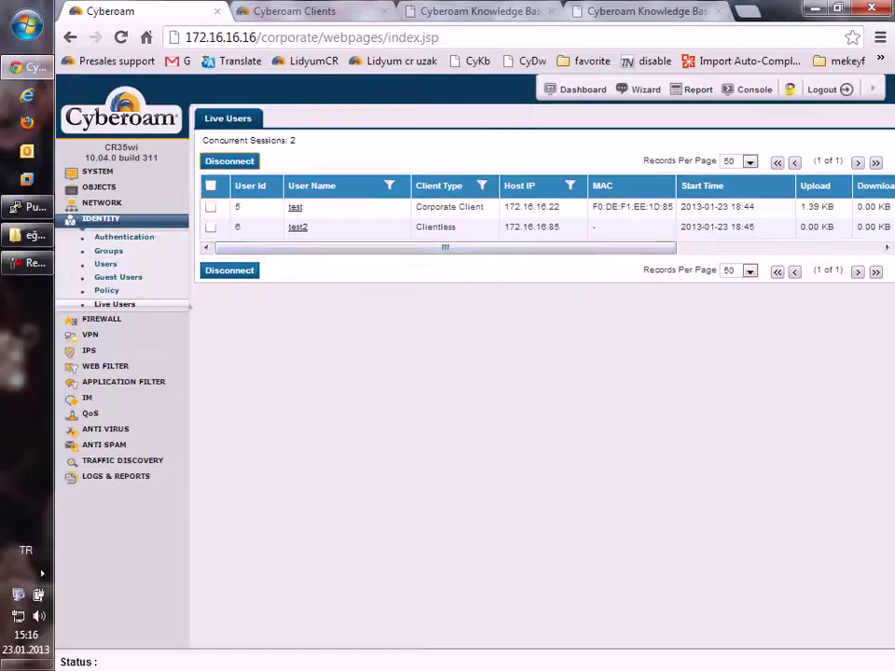
{"action": "left_click_drag", "start_coordinate": [559, 227], "coordinate": [505, 226]}
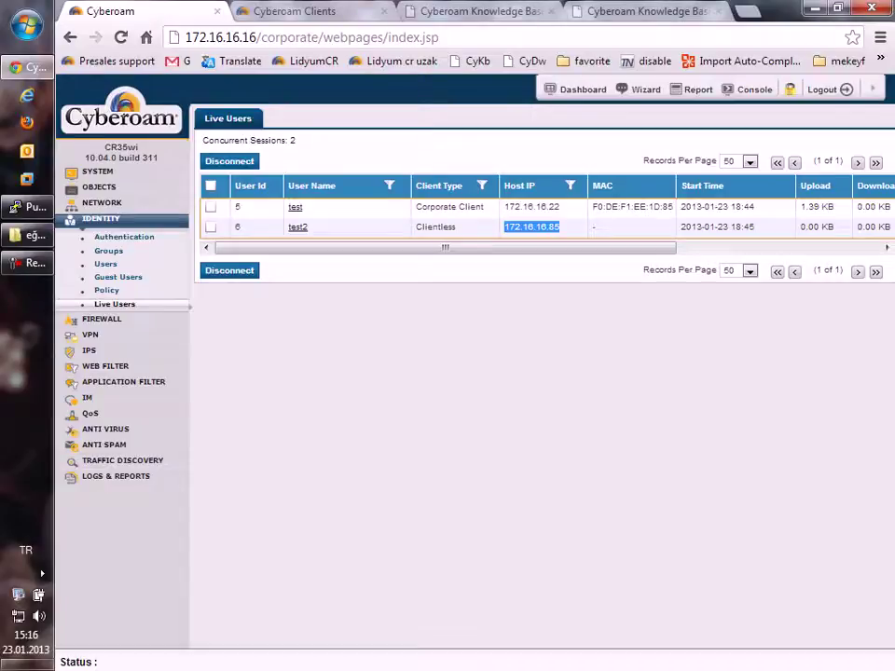
Step: Open Identity > Authentication and show the Firewall authentication settings
{"action": "left_click_drag", "start_coordinate": [483, 207], "coordinate": [415, 207]}
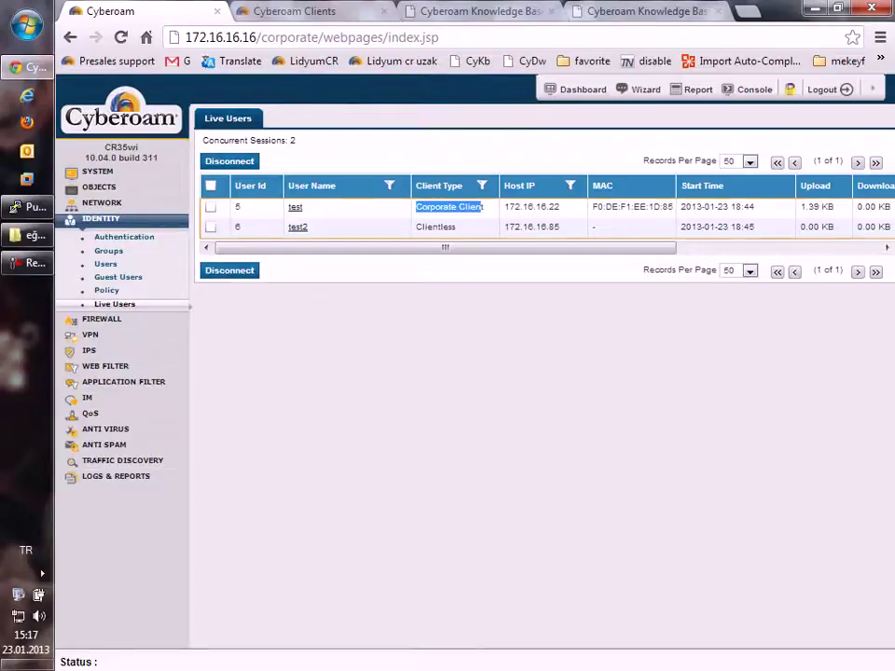
{"action": "left_click", "coordinate": [124, 236]}
{"action": "left_click", "coordinate": [340, 119]}
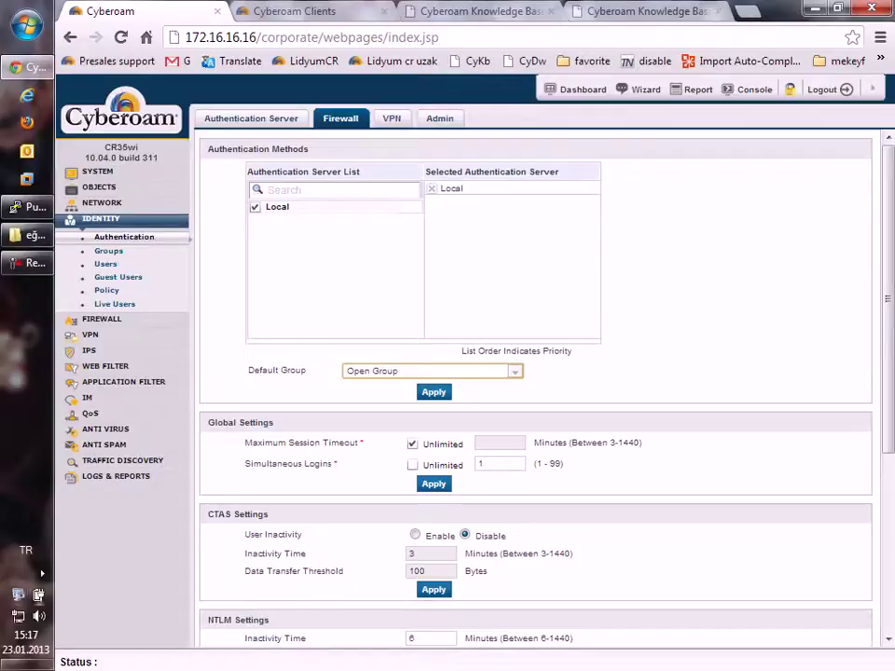
Step: Scroll down to the captive portal's log out on browser close setting
{"action": "left_click", "coordinate": [42, 574]}
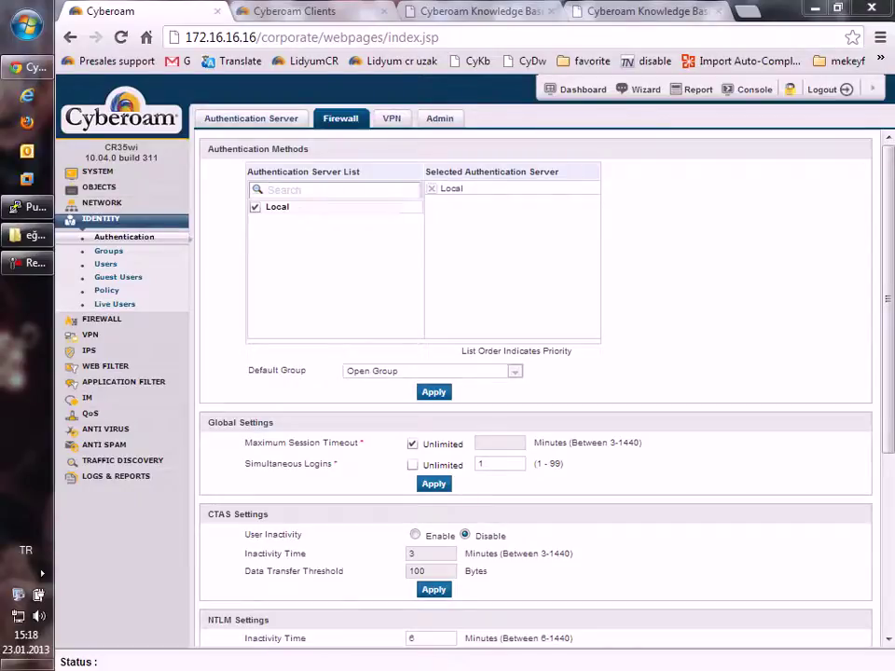
{"action": "scroll", "coordinate": [536, 391], "scroll_direction": "down", "scroll_amount": 3}
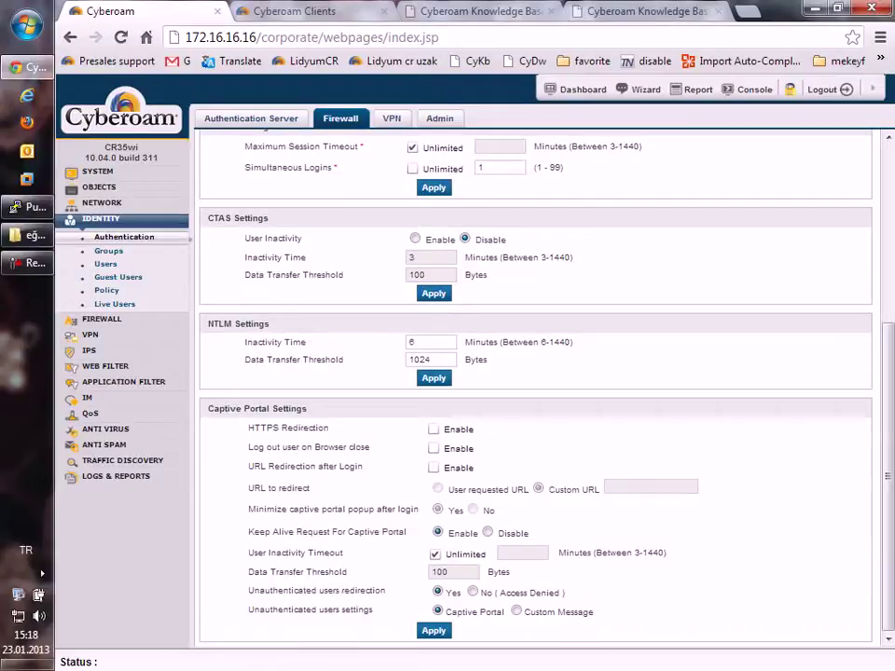
{"action": "left_click_drag", "start_coordinate": [204, 448], "coordinate": [370, 448]}
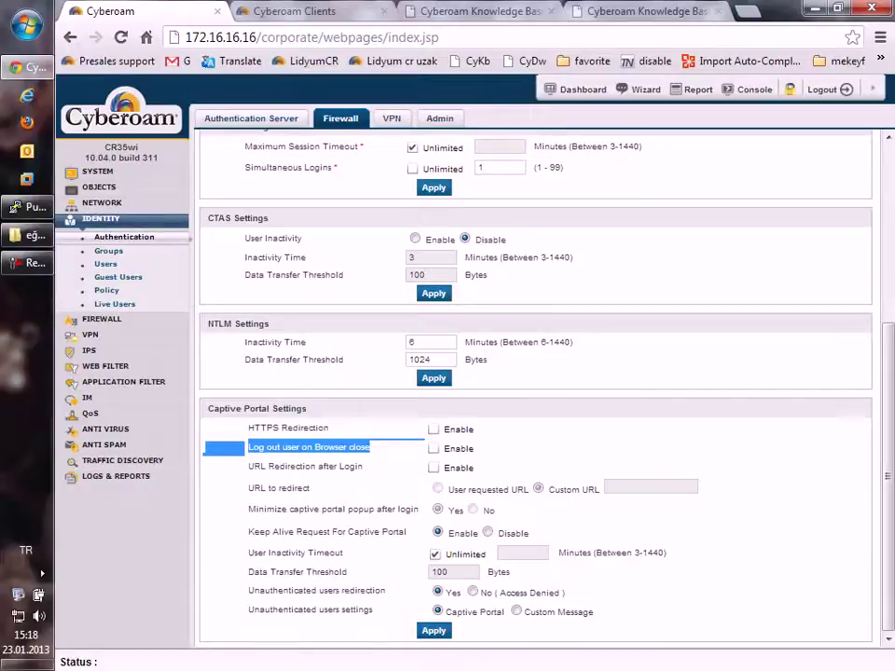
Step: Log the Corporate Client user off and point out the unauthenticated users setting
{"action": "left_click", "coordinate": [42, 574]}
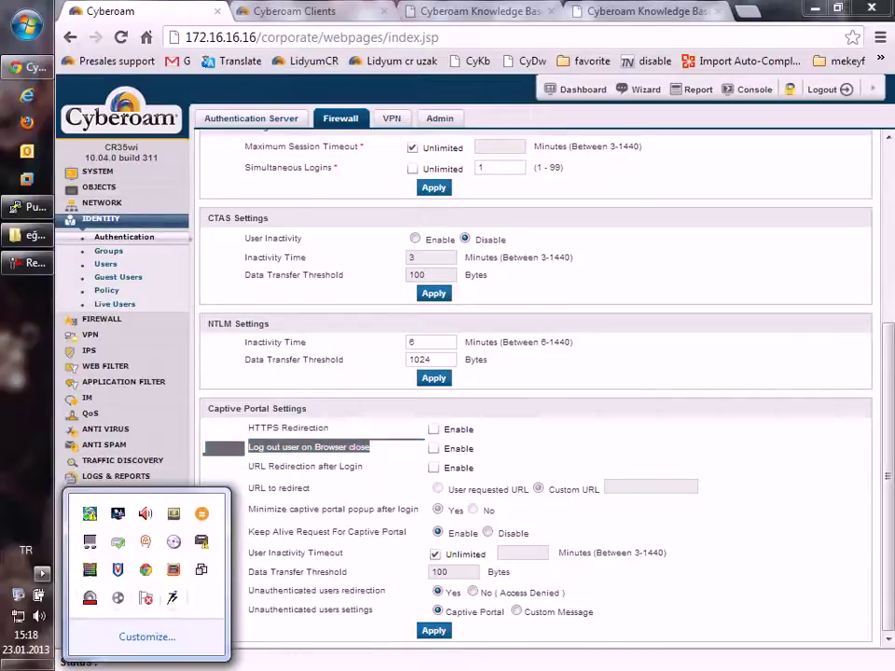
{"action": "right_click", "coordinate": [173, 596]}
{"action": "left_click", "coordinate": [220, 542]}
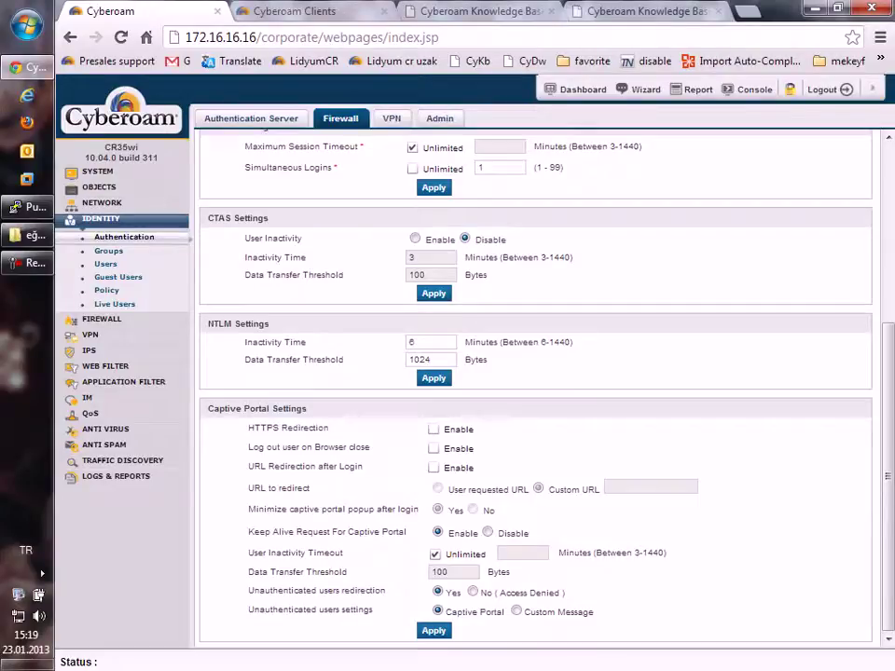
{"action": "scroll", "coordinate": [536, 391], "scroll_direction": "up", "scroll_amount": 1}
{"action": "scroll", "coordinate": [536, 391], "scroll_direction": "down", "scroll_amount": 1}
{"action": "left_click_drag", "start_coordinate": [248, 610], "coordinate": [373, 610]}
{"action": "left_click", "coordinate": [516, 612]}
{"action": "scroll", "coordinate": [536, 391], "scroll_direction": "down", "scroll_amount": 3}
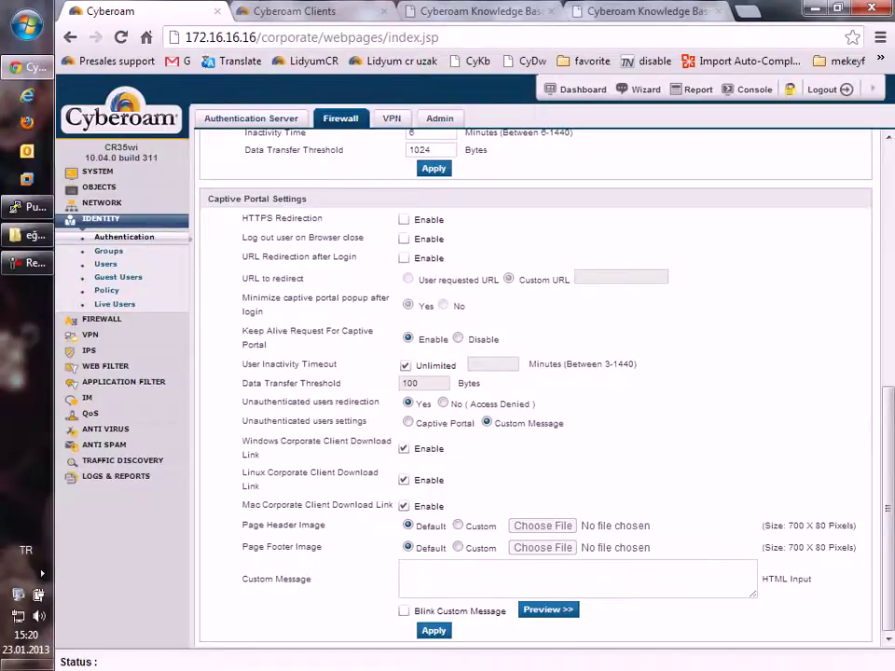
{"action": "scroll", "coordinate": [536, 391], "scroll_direction": "up", "scroll_amount": 2}
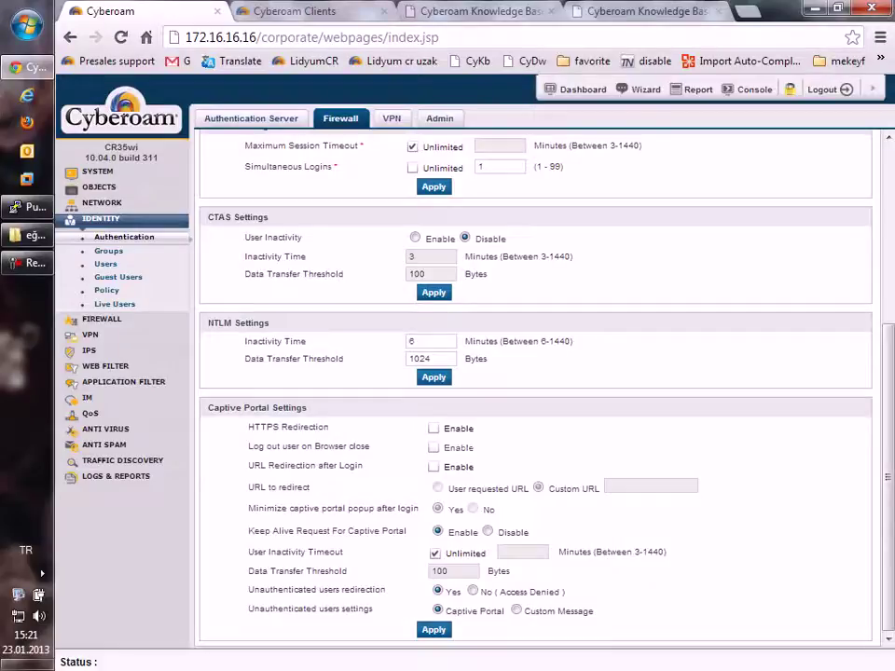
{"action": "left_click_drag", "start_coordinate": [248, 427], "coordinate": [328, 426]}
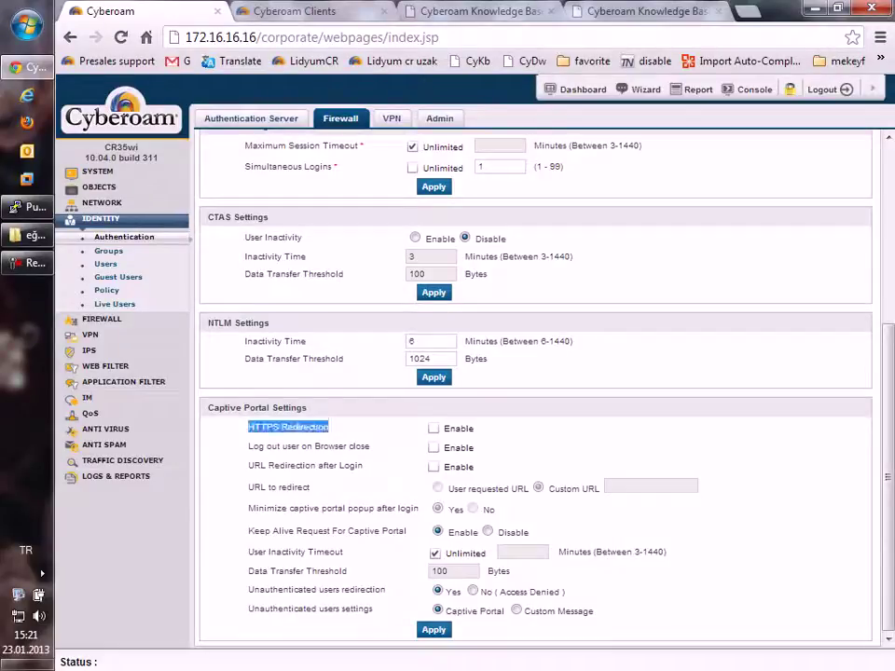
{"action": "left_click", "coordinate": [328, 426]}
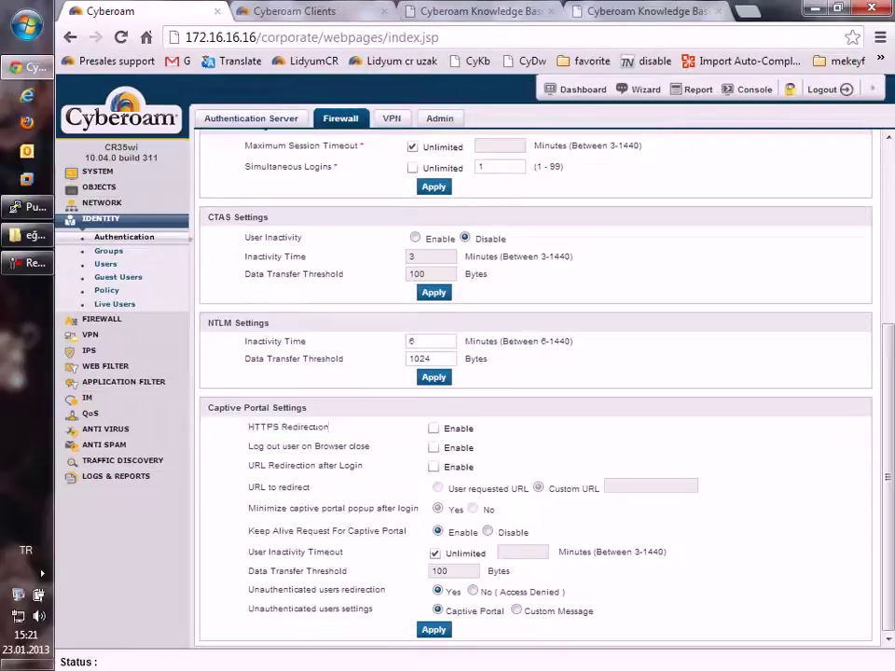
{"action": "left_click_drag", "start_coordinate": [371, 446], "coordinate": [210, 447]}
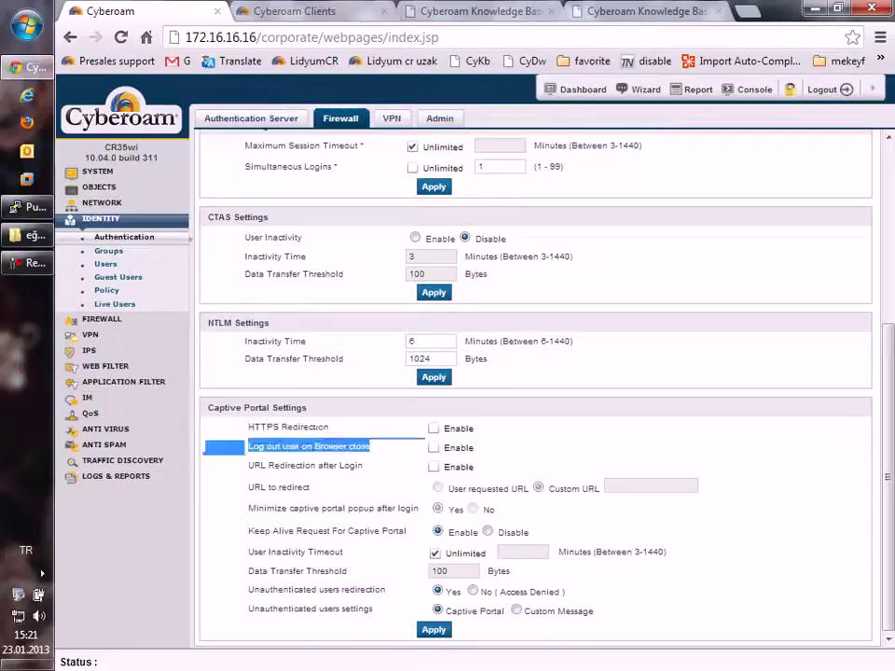
{"action": "left_click", "coordinate": [433, 447]}
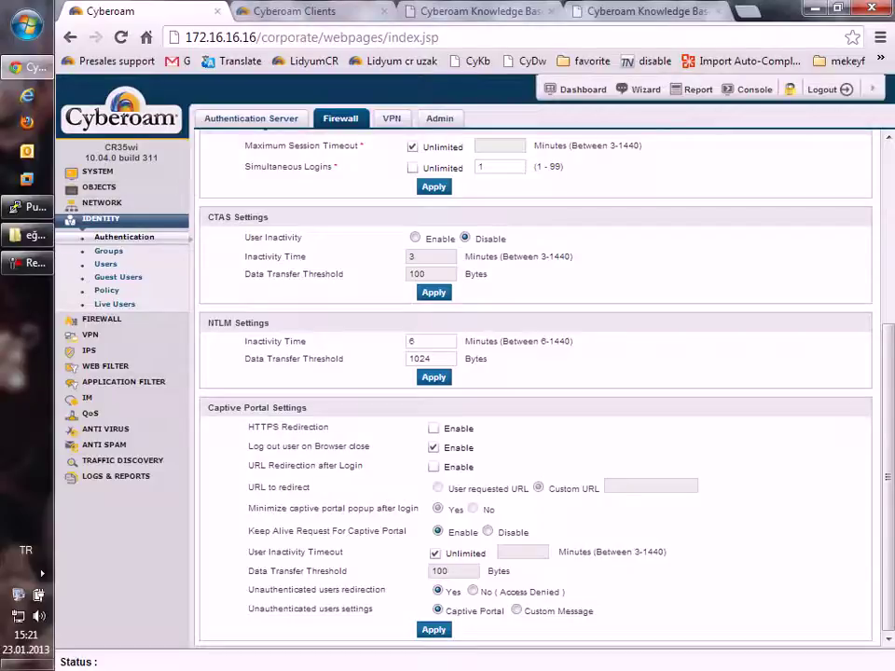
{"action": "left_click_drag", "start_coordinate": [248, 465], "coordinate": [363, 465]}
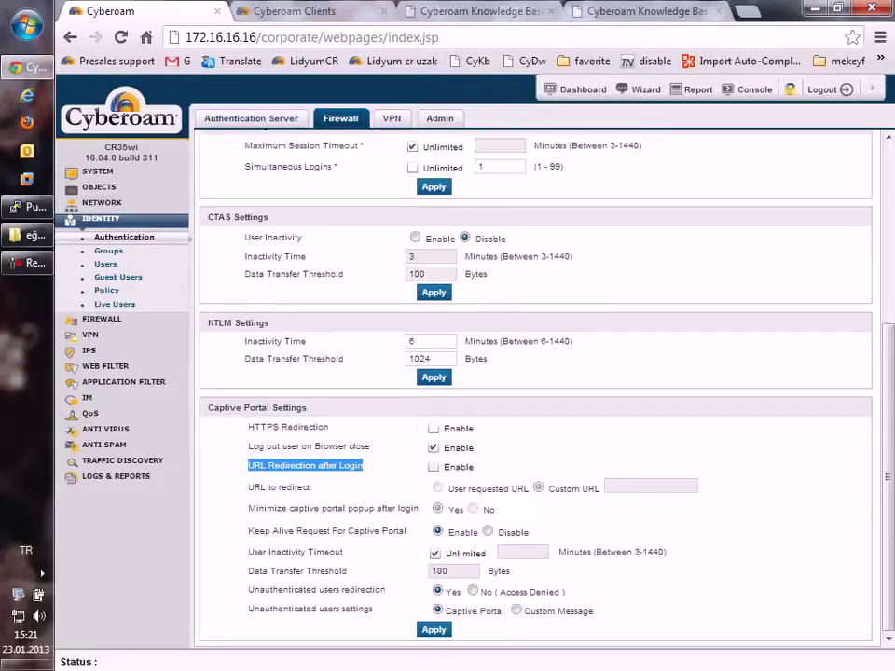
{"action": "left_click", "coordinate": [432, 466]}
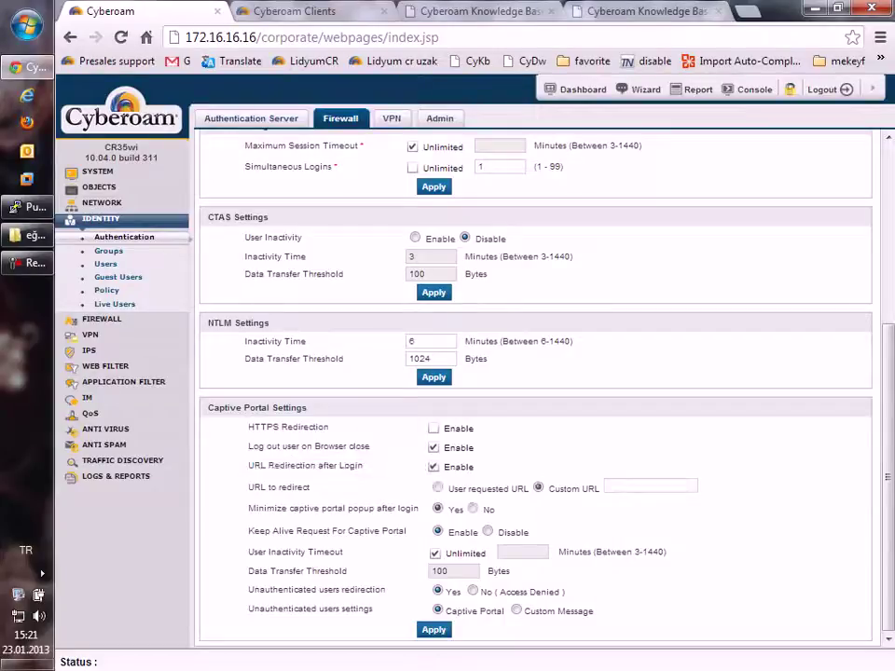
{"action": "left_click", "coordinate": [649, 486]}
{"action": "type", "text": "www"}
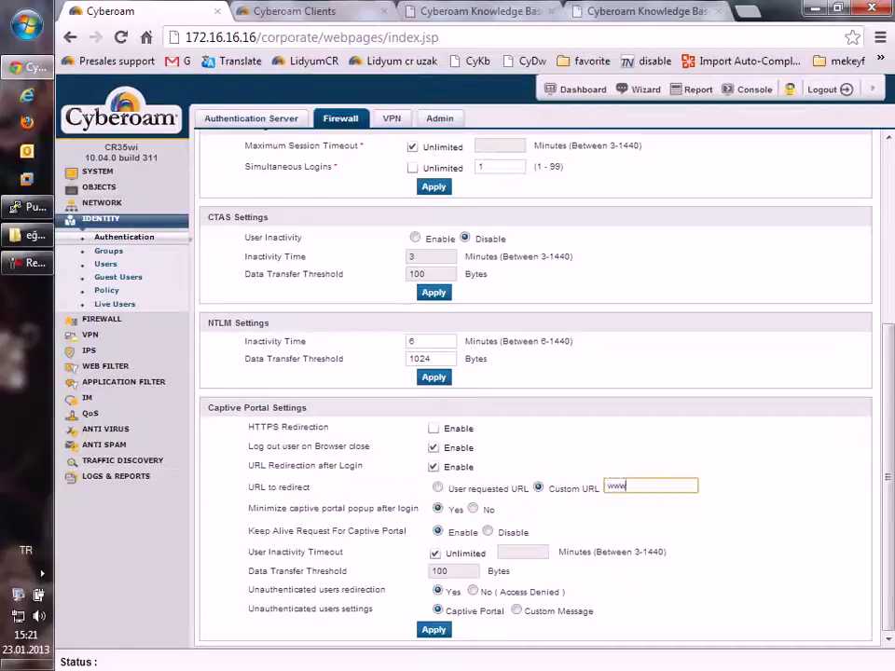
{"action": "type", "text": ".lidyum.com"}
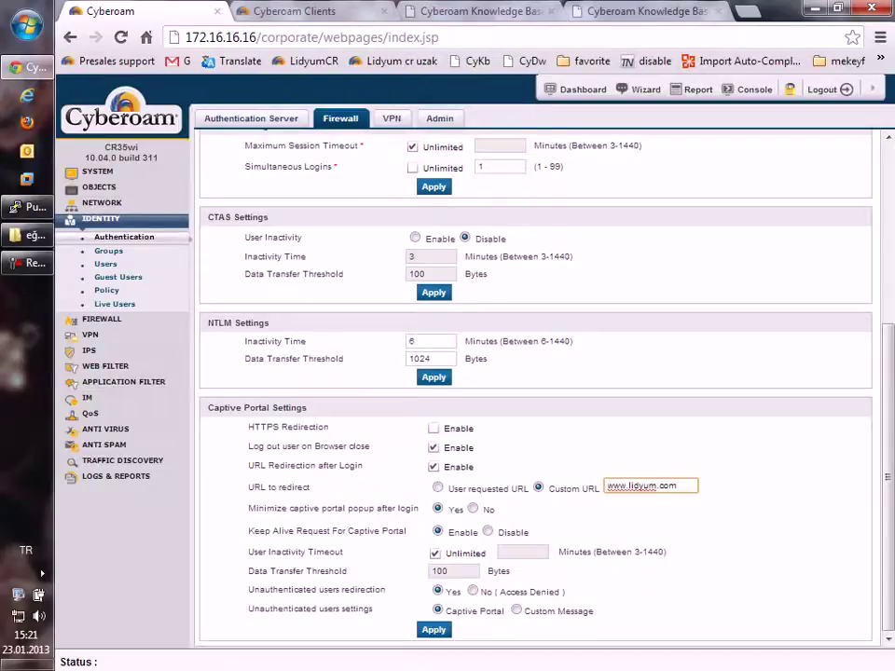
{"action": "left_click_drag", "start_coordinate": [253, 510], "coordinate": [424, 510]}
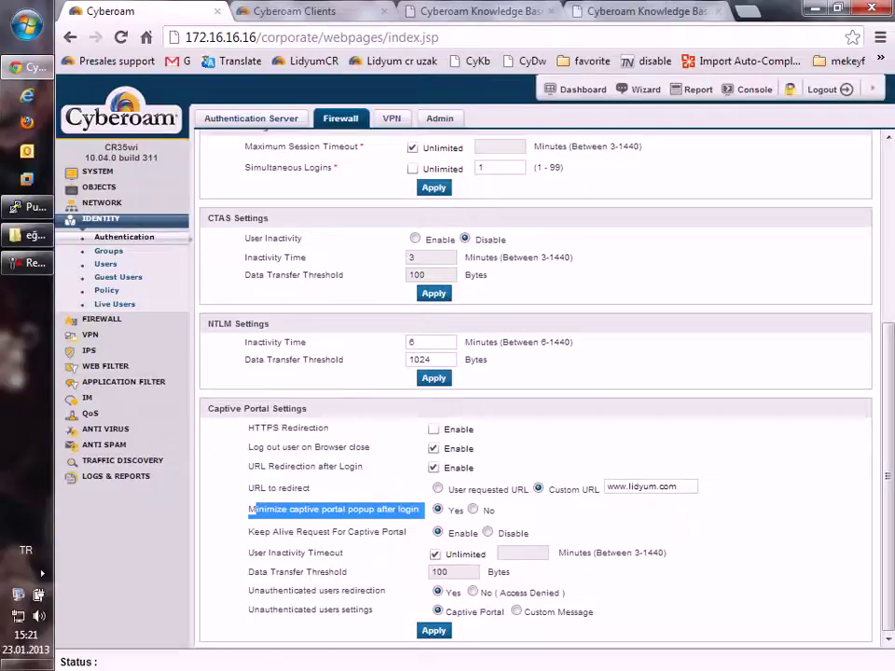
Step: Turn off minimizing the portal popup after login and toggle the Keep Alive Request option
{"action": "left_click", "coordinate": [473, 509]}
{"action": "left_click_drag", "start_coordinate": [248, 528], "coordinate": [312, 590]}
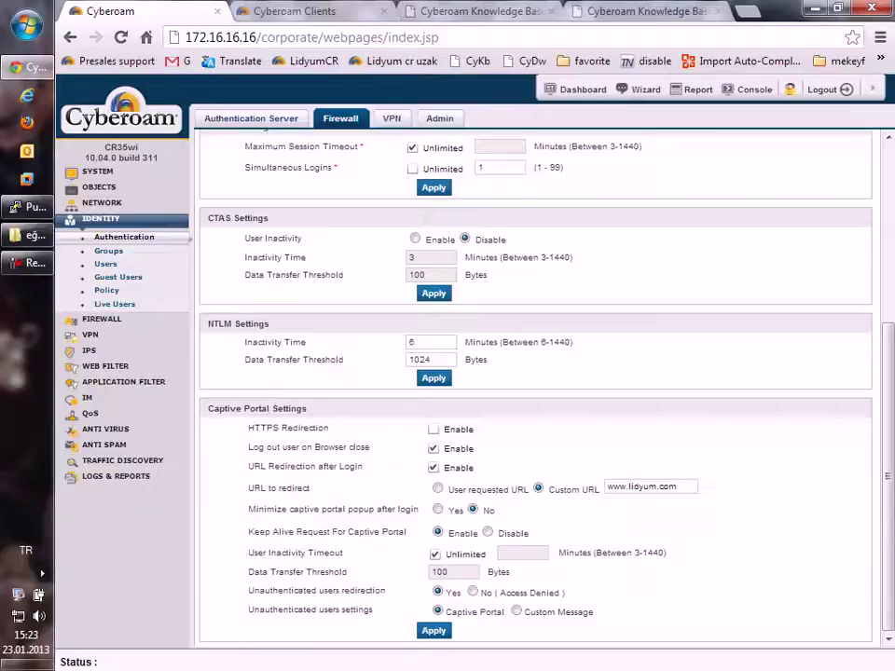
{"action": "left_click_drag", "start_coordinate": [252, 448], "coordinate": [370, 448]}
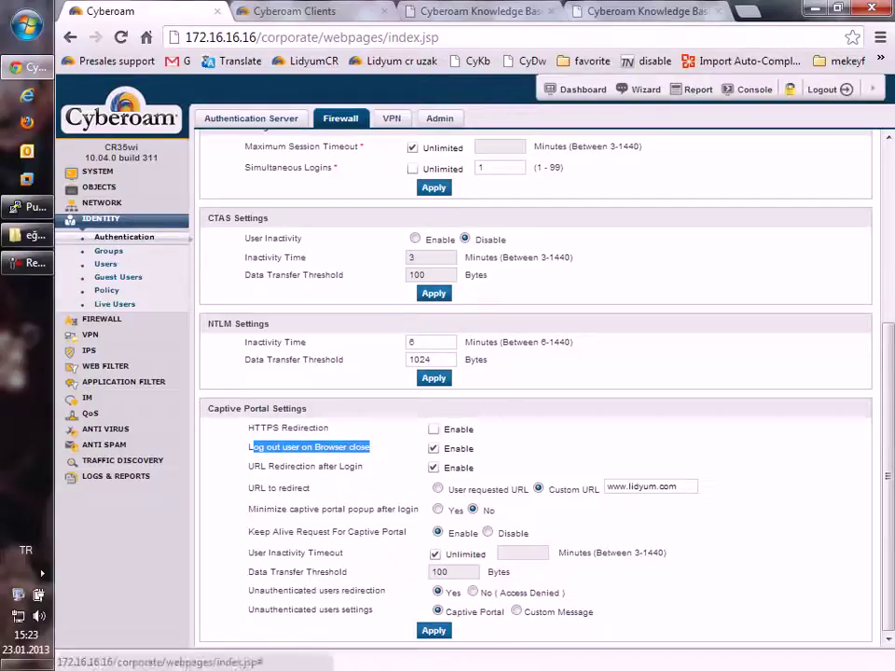
{"action": "left_click", "coordinate": [233, 334]}
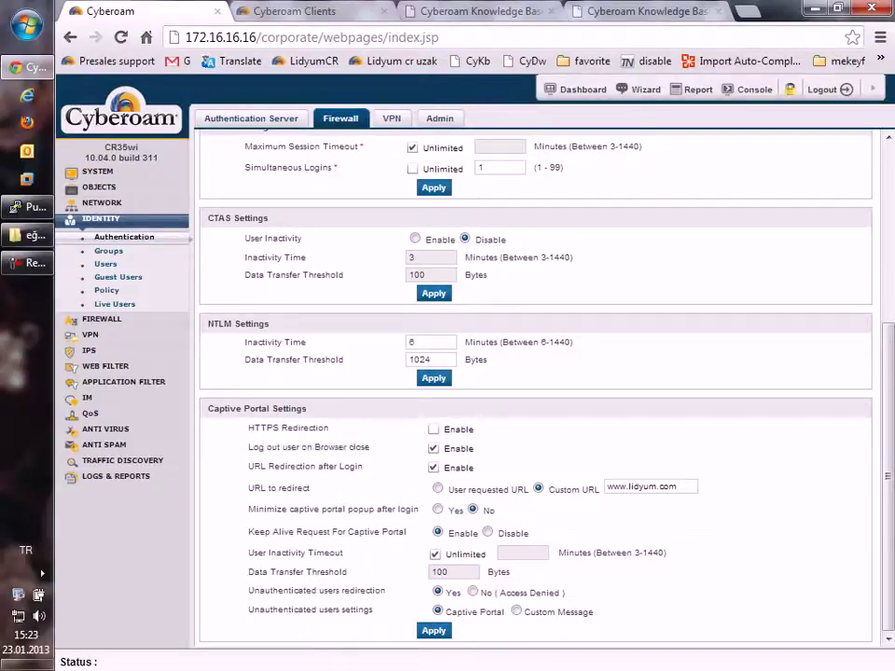
{"action": "left_click", "coordinate": [486, 532]}
{"action": "left_click", "coordinate": [437, 533]}
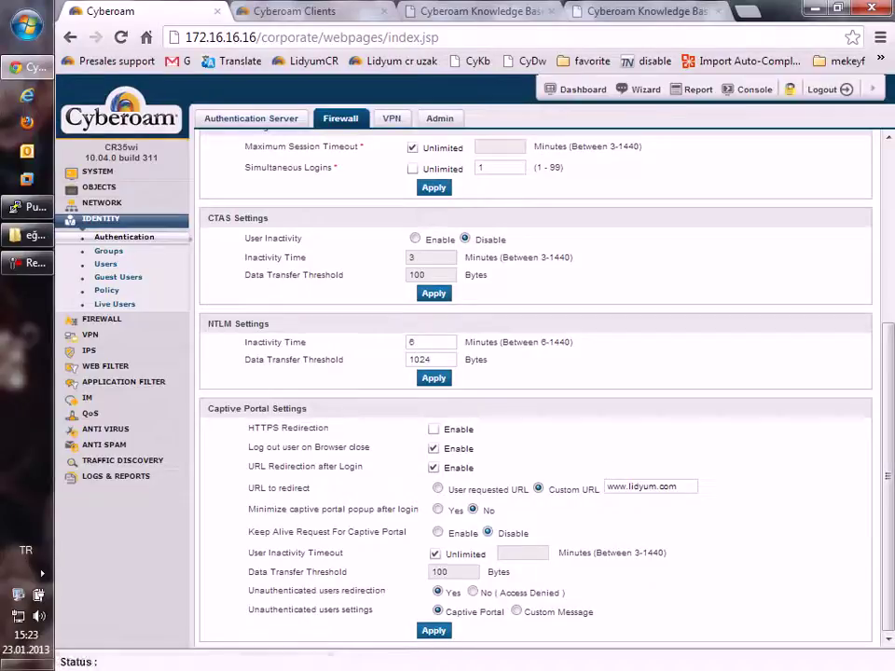
Step: Disable keep-alive requests and set User Inactivity Timeout to 3 minutes instead of Unlimited
{"action": "left_click", "coordinate": [486, 533]}
{"action": "left_click", "coordinate": [434, 554]}
{"action": "left_click", "coordinate": [508, 553]}
{"action": "type", "text": "3"}
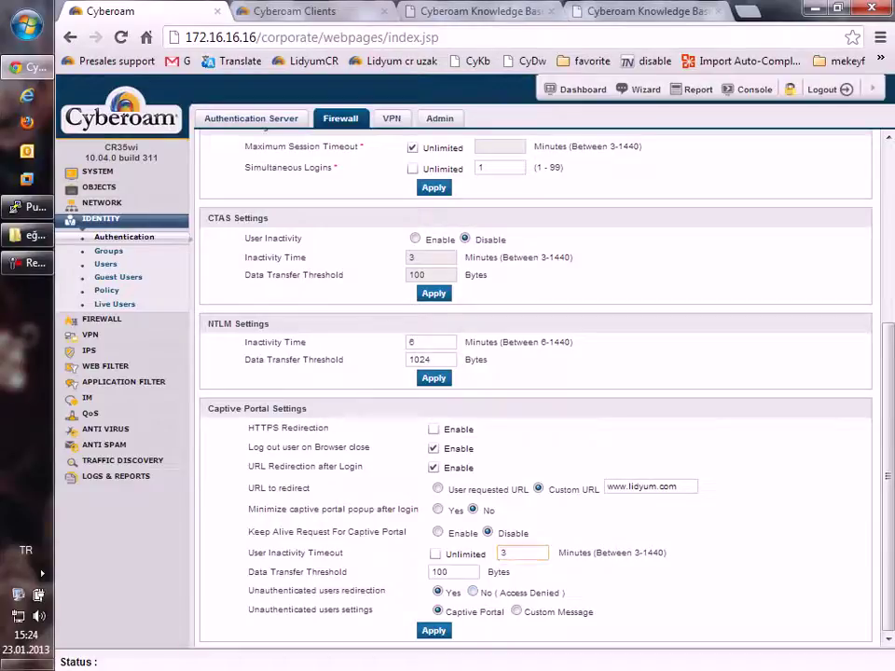
{"action": "left_click", "coordinate": [472, 592]}
{"action": "key", "text": "Left"}
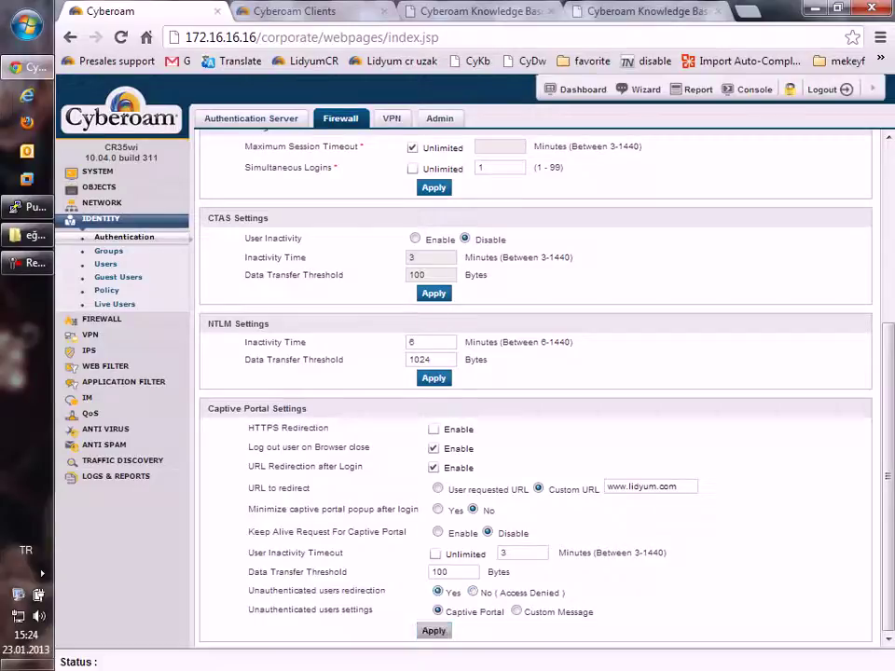
Step: Save the captive portal settings, then open Live Users and the Firewall Rules list
{"action": "key", "text": "Return"}
{"action": "key", "text": "Return"}
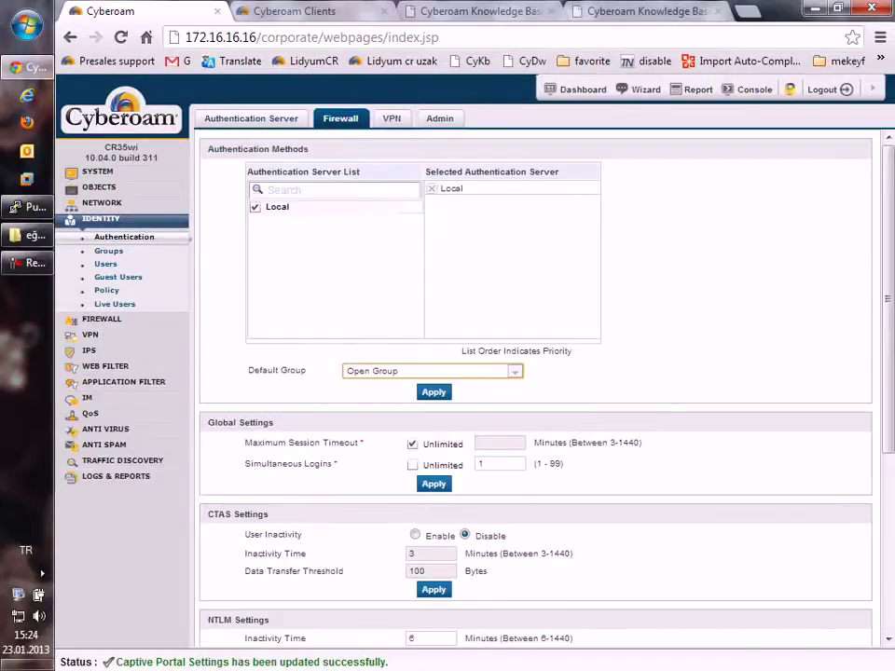
{"action": "left_click", "coordinate": [115, 303]}
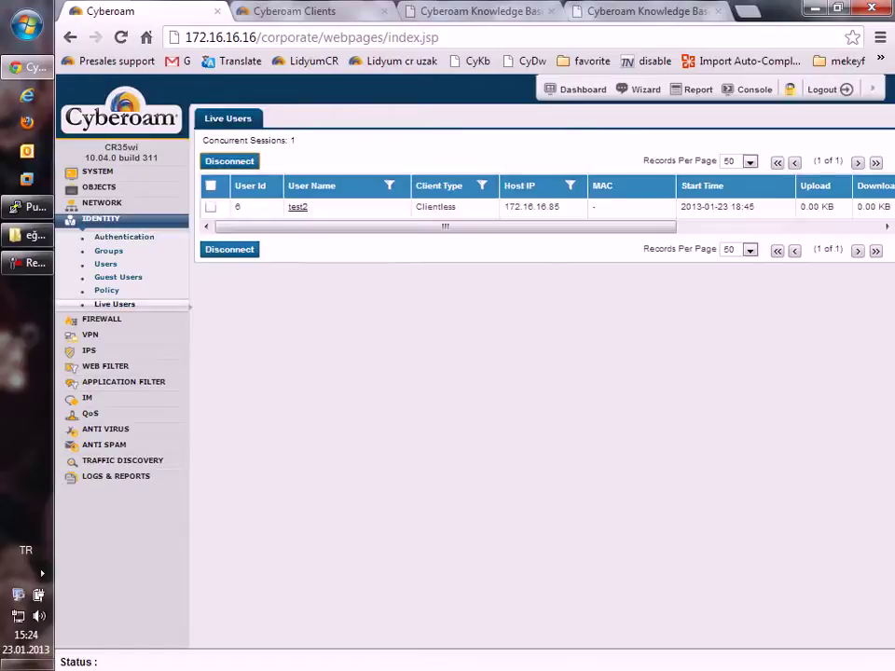
{"action": "left_click", "coordinate": [102, 319]}
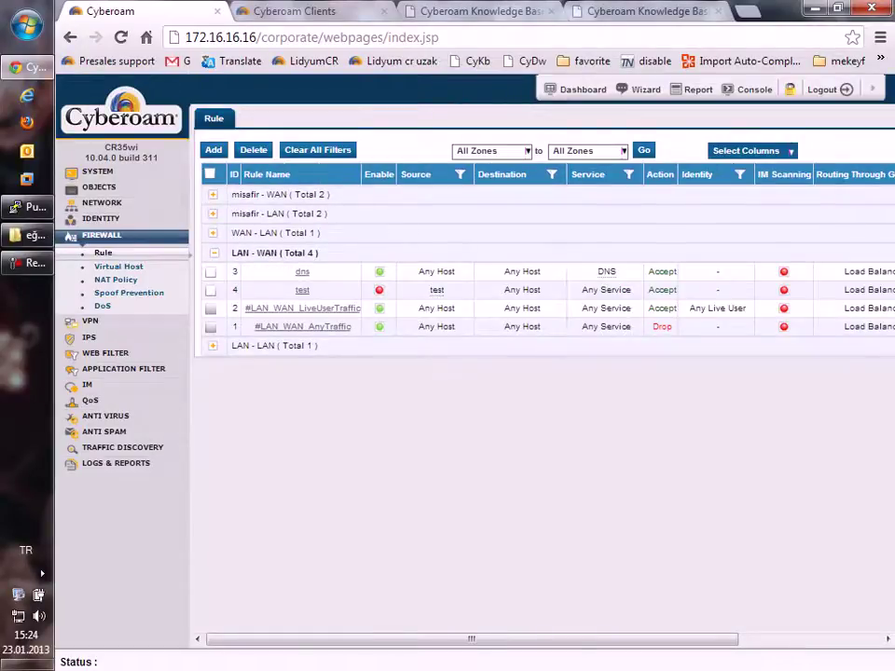
Step: Load facebook.com in the fourth browser tab to test that it lands on the Captive Portal login
{"action": "key", "text": "ctrl+4"}
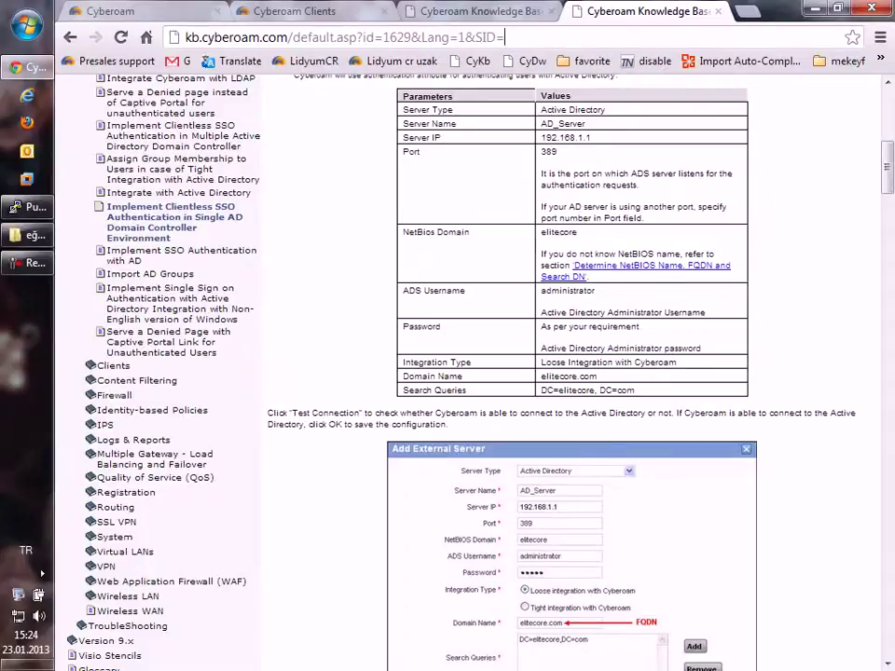
{"action": "key", "text": "ctrl+l"}
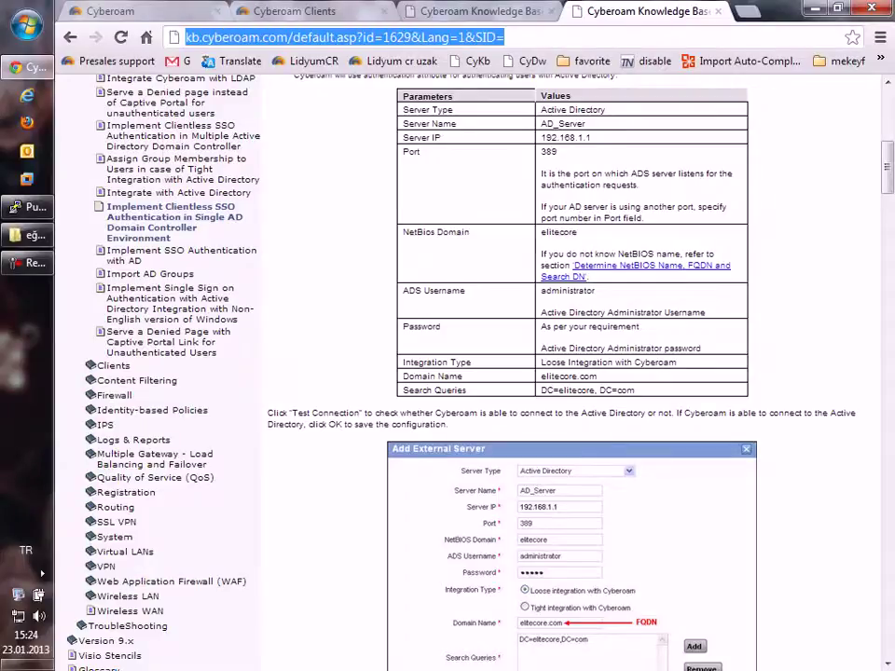
{"action": "type", "text": "facebook.com"}
{"action": "key", "text": "Return"}
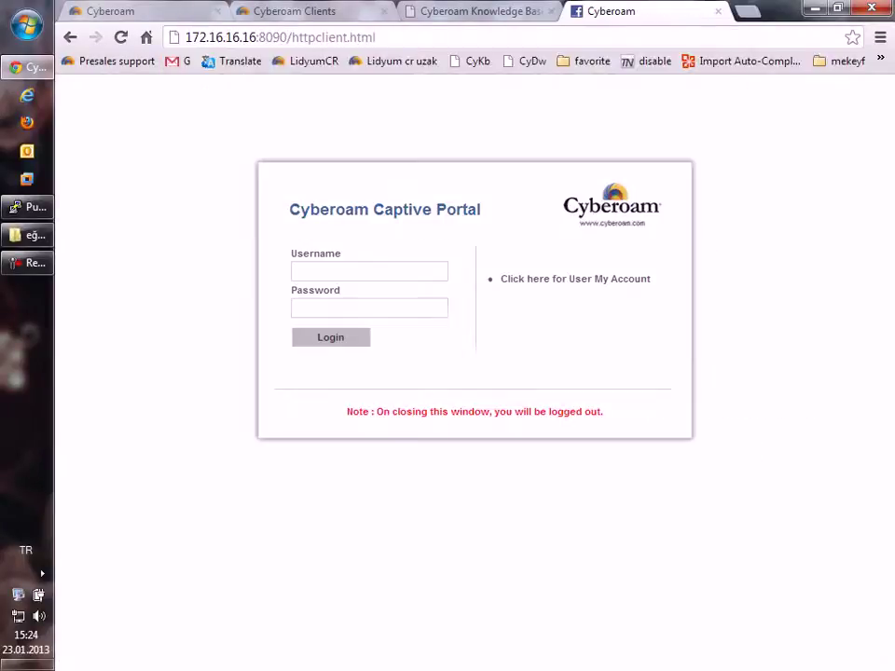
Step: Log in to the captive portal as user 'test' with its password, then return to the Knowledge Base tab
{"action": "left_click", "coordinate": [369, 271]}
{"action": "type", "text": "test"}
{"action": "left_click", "coordinate": [369, 307]}
{"action": "type", "text": "test"}
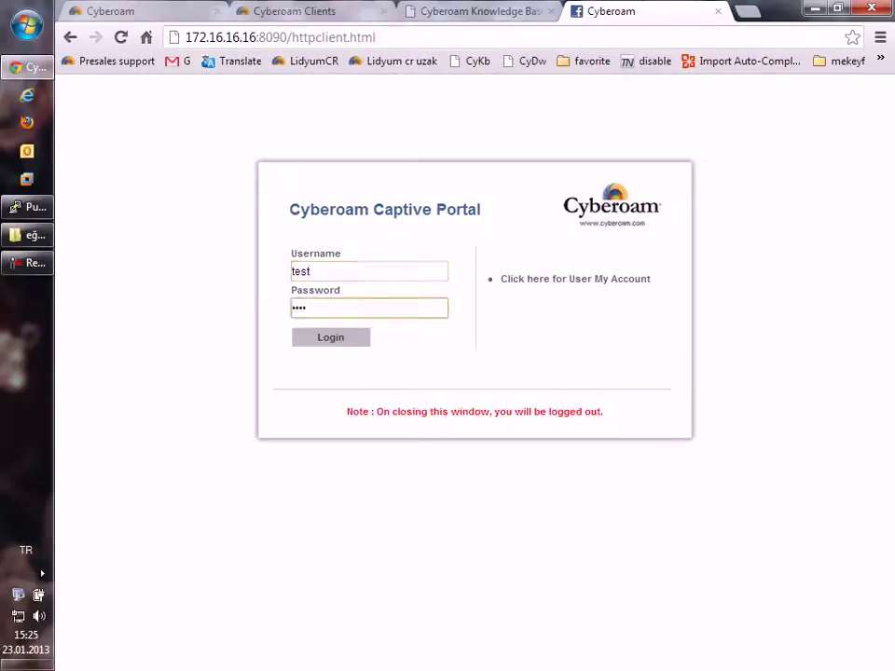
{"action": "key", "text": "Return"}
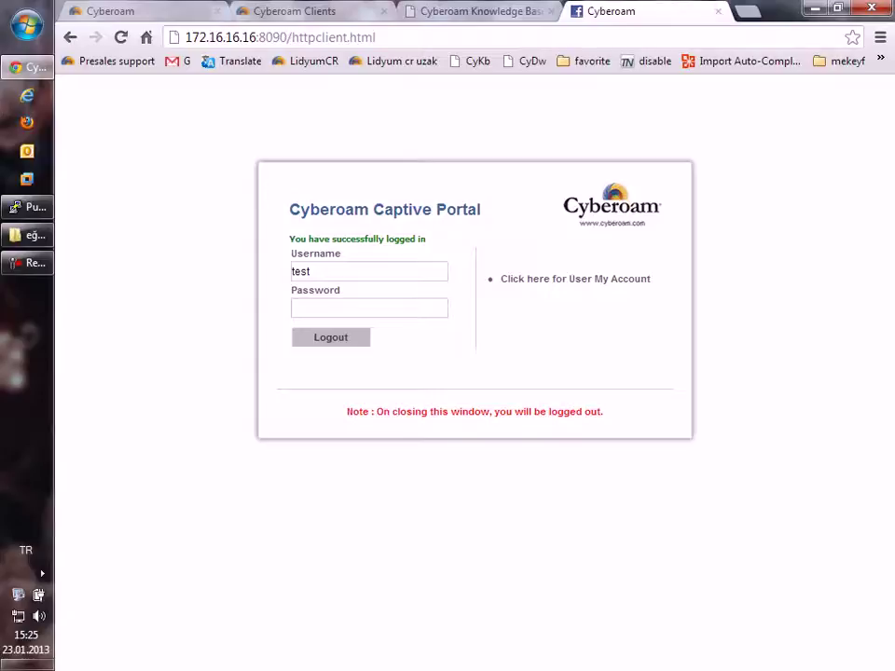
{"action": "key", "text": "ctrl+shift+Tab"}
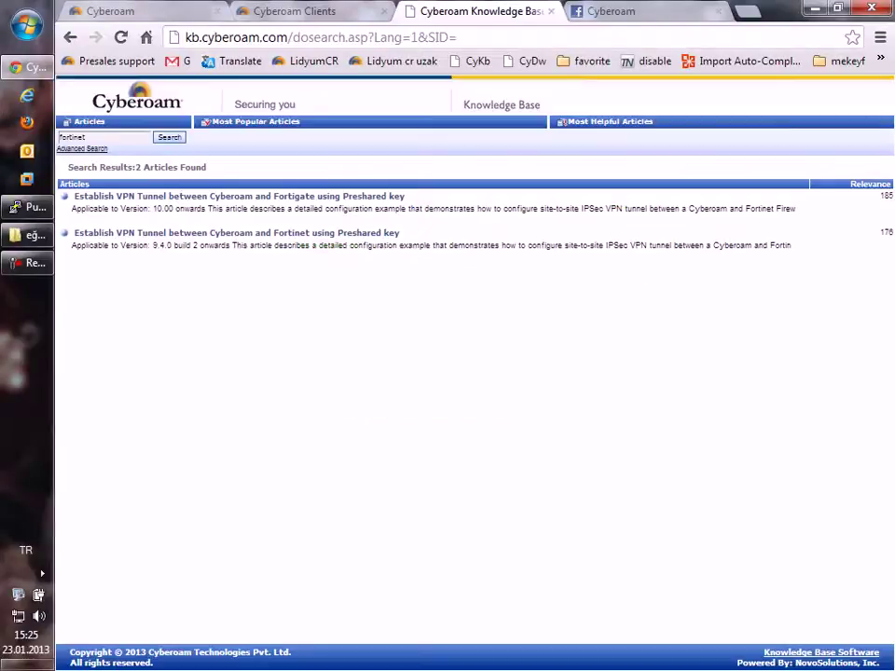
Step: Apply and confirm the Captive Portal Settings under Identity > Authentication in the admin console
{"action": "key", "text": "ctrl+shift+Tab"}
{"action": "key", "text": "ctrl+shift+Tab"}
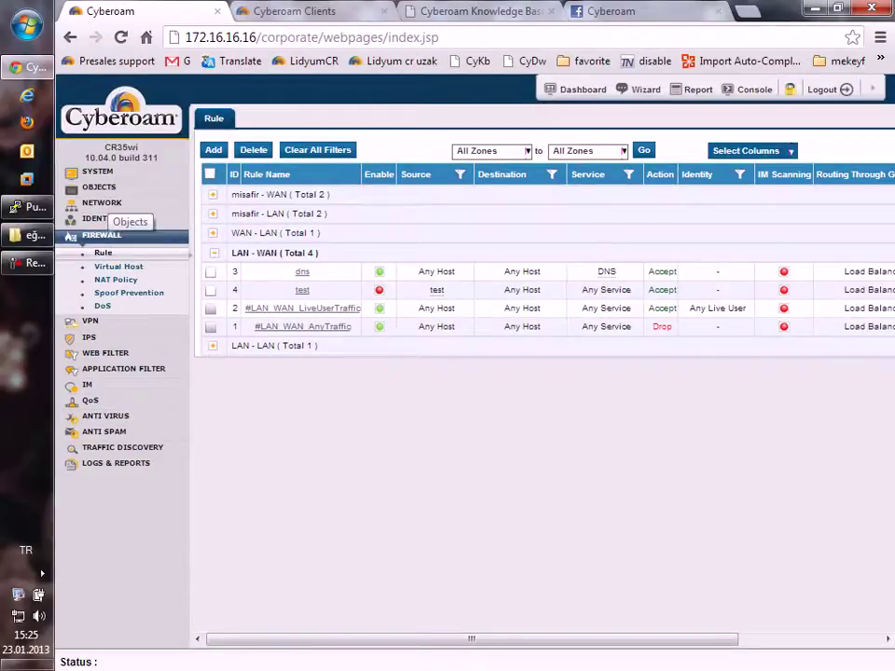
{"action": "left_click", "coordinate": [101, 218]}
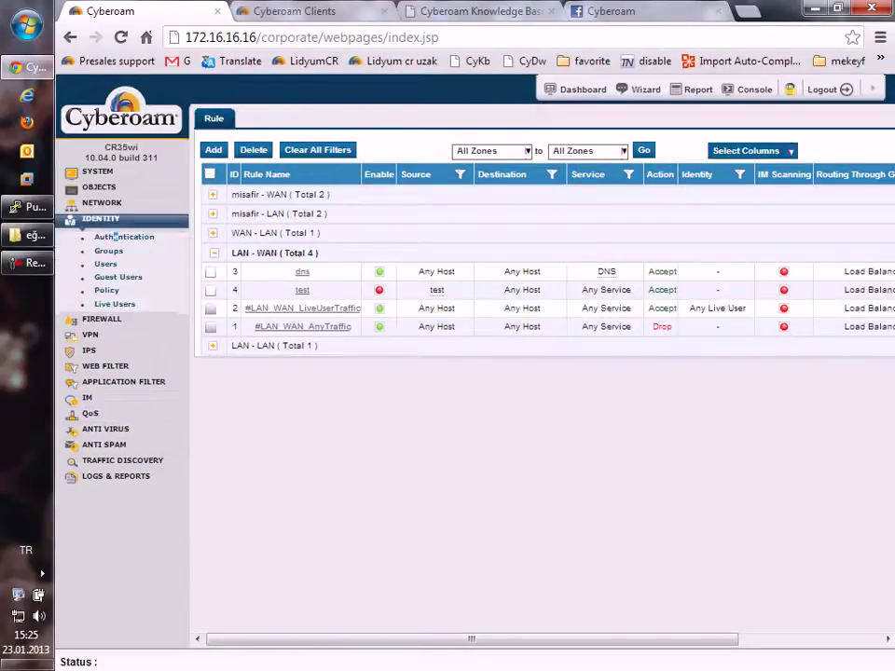
{"action": "left_click", "coordinate": [124, 237]}
{"action": "scroll", "coordinate": [536, 392], "scroll_direction": "down", "scroll_amount": 3}
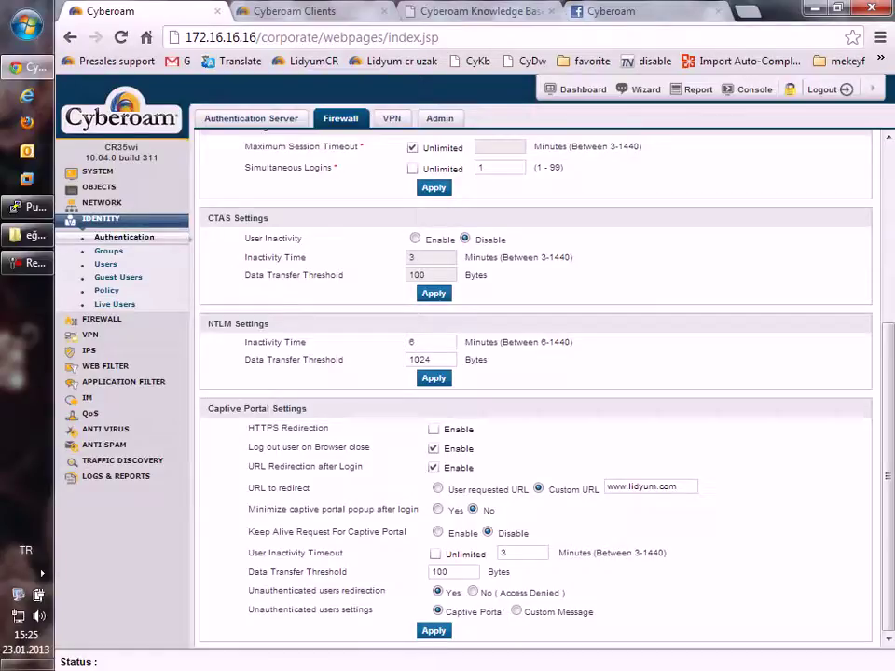
{"action": "key", "text": "Return"}
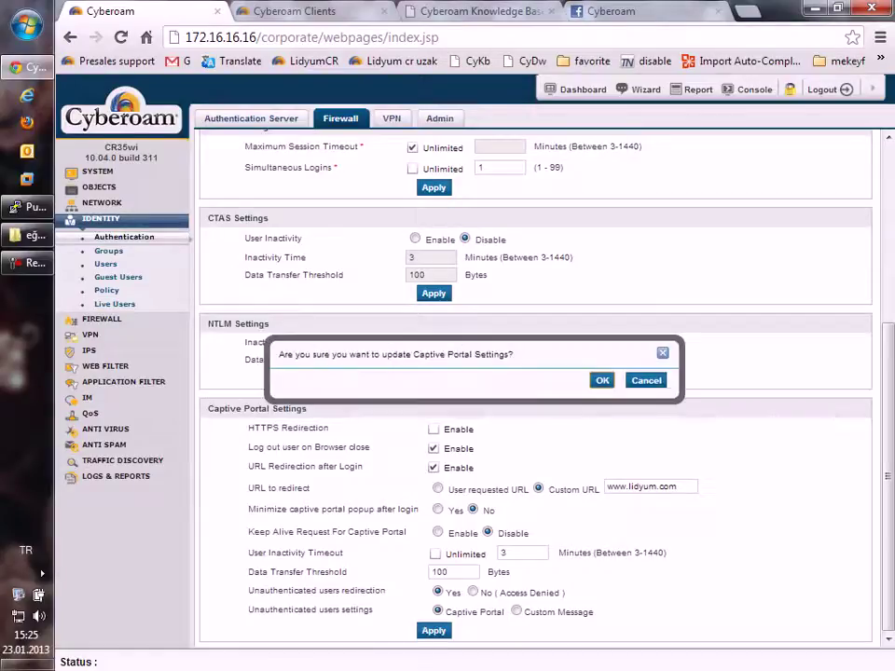
{"action": "key", "text": "Return"}
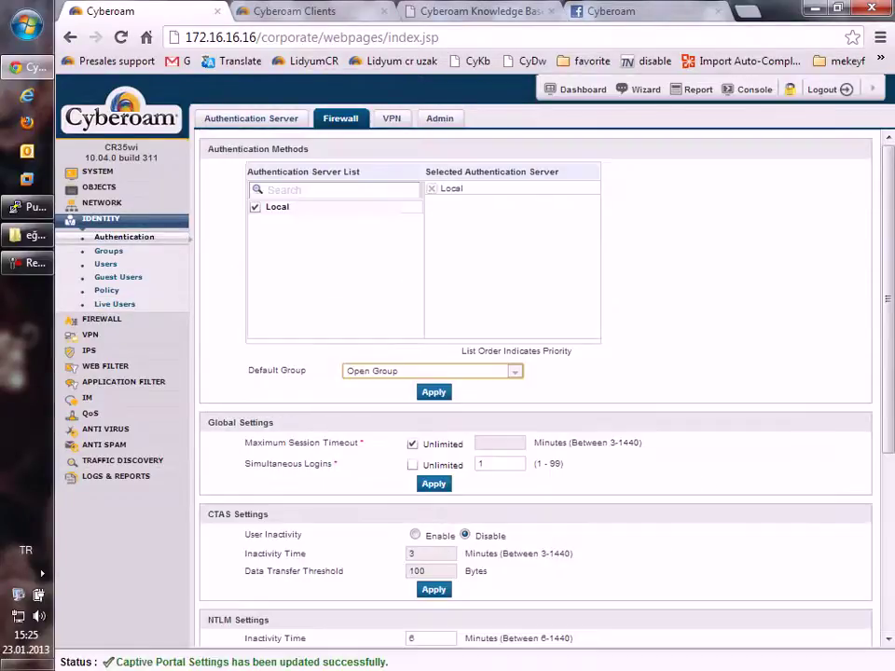
Step: Log the test user out of the captive portal, close the browser, and reopen a new window
{"action": "key", "text": "ctrl+4"}
{"action": "key", "text": "Return"}
{"action": "key", "text": "ctrl+3"}
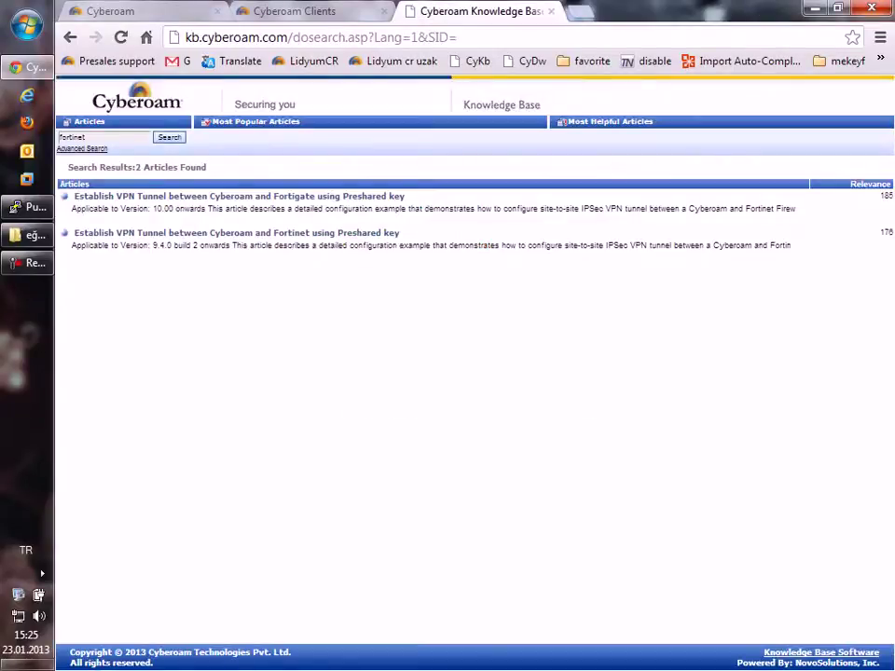
{"action": "key", "text": "super+d"}
{"action": "left_click", "coordinate": [26, 67]}
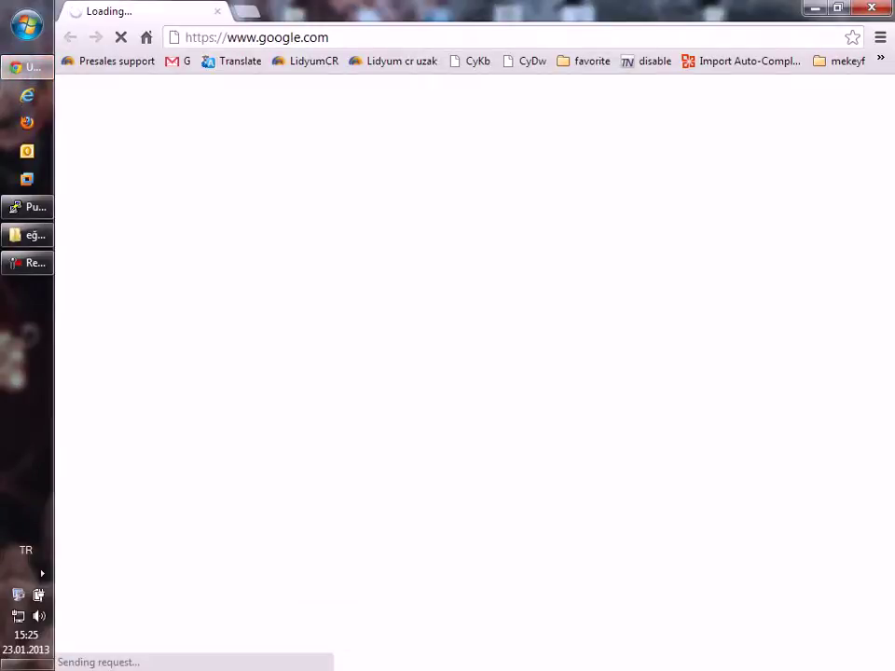
Step: Sign in to the Cyberoam console at 172.16.16.16 as admin with the administrator password
{"action": "key", "text": "ctrl+l"}
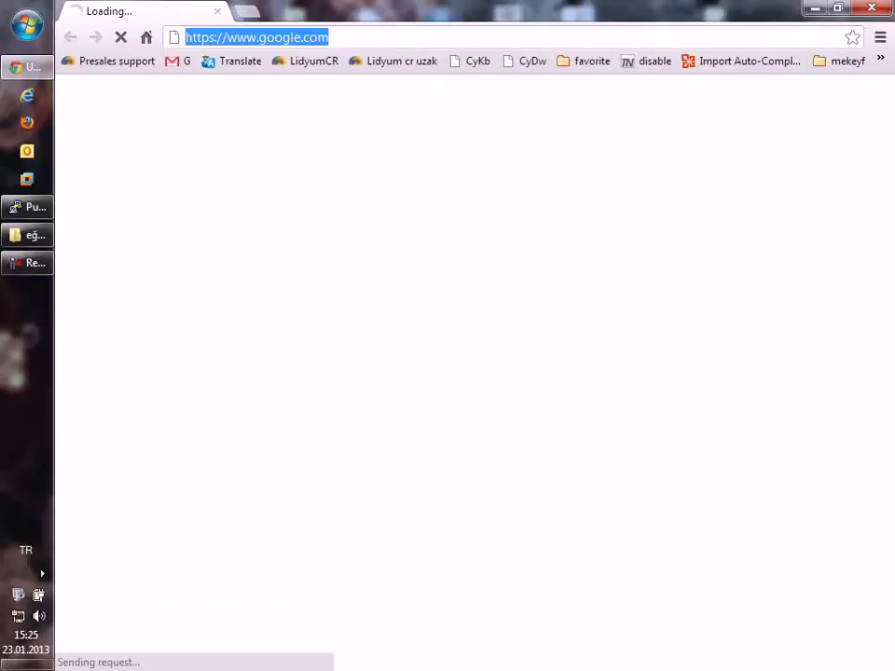
{"action": "type", "text": "172"}
{"action": "key", "text": "Return"}
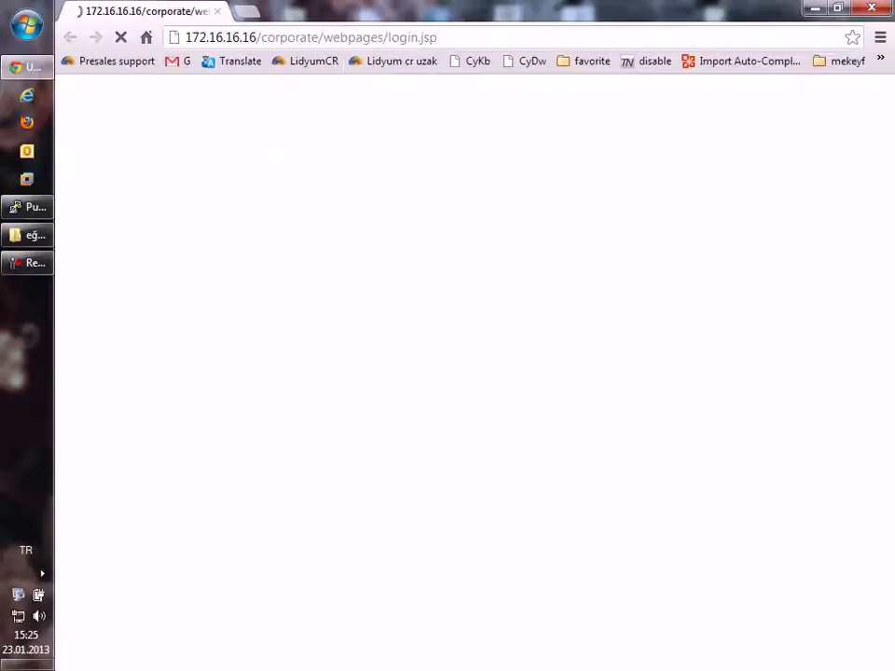
{"action": "type", "text": "admin"}
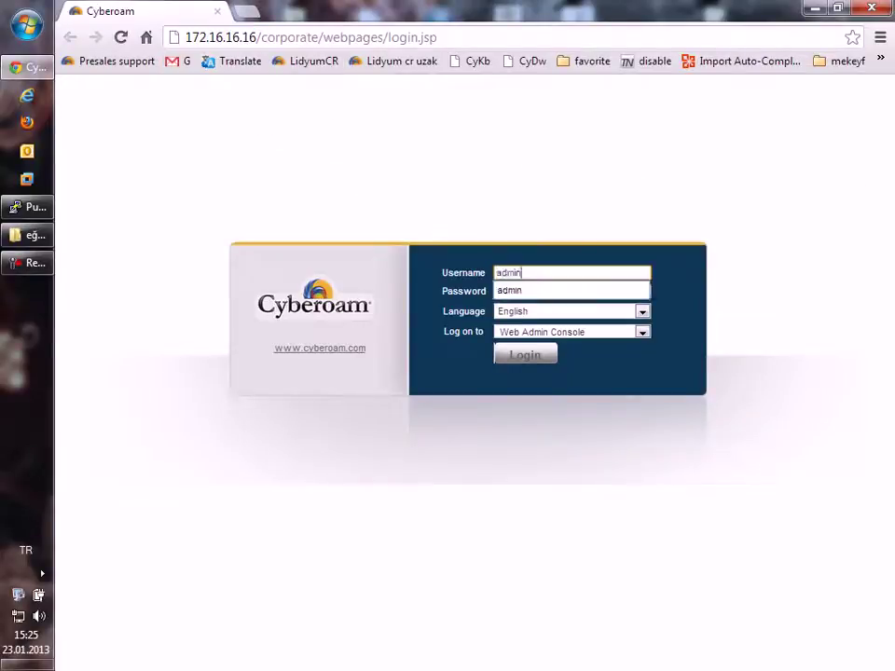
{"action": "key", "text": "Tab"}
{"action": "type", "text": "admin"}
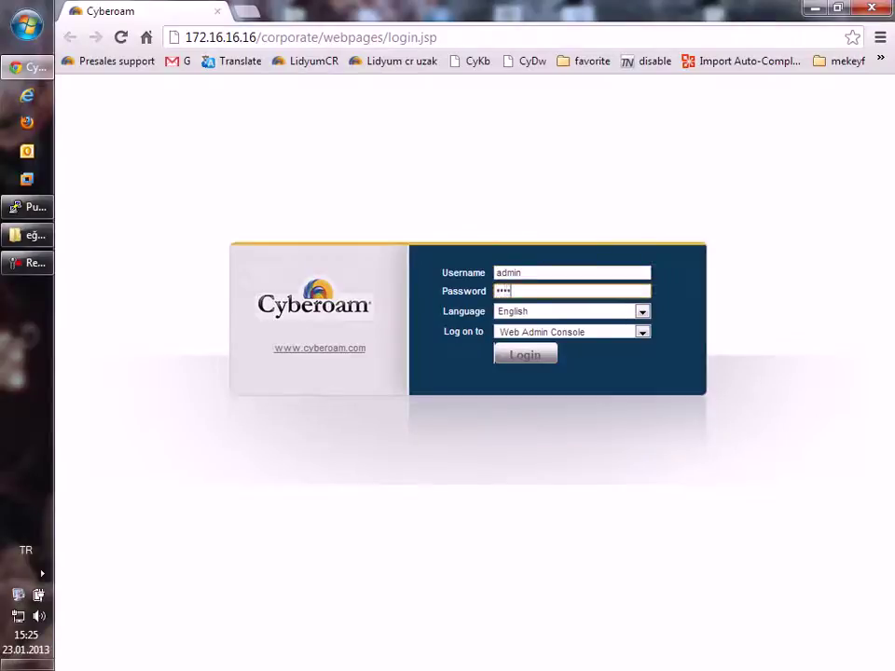
{"action": "key", "text": "Return"}
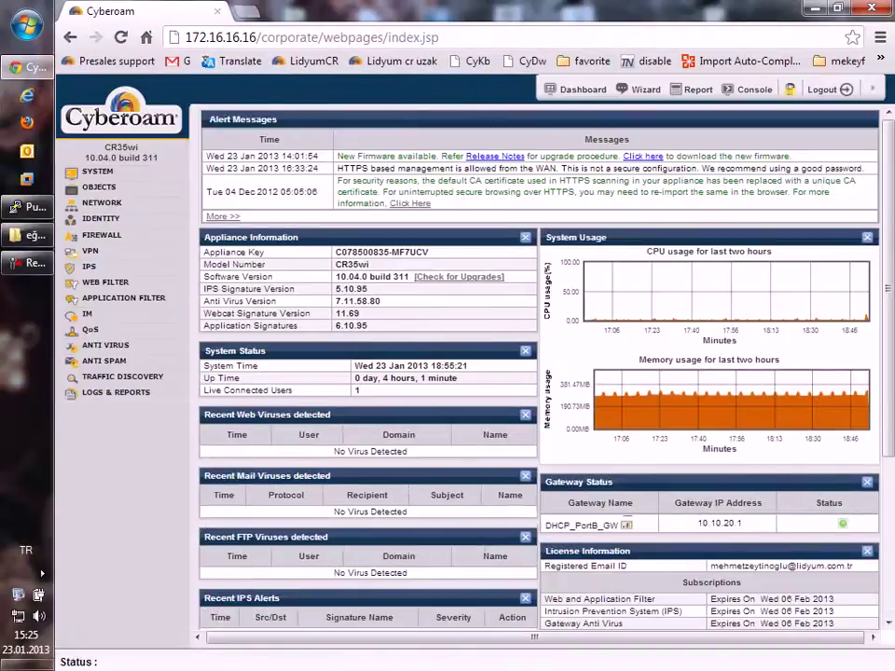
{"action": "key", "text": "ctrl+t"}
Step: Open 172.16.16.16:8090/httpclient.html and log in to the captive portal as test
{"action": "type", "text": "172.16.16.16:8090/httpclient.html"}
{"action": "key", "text": "Return"}
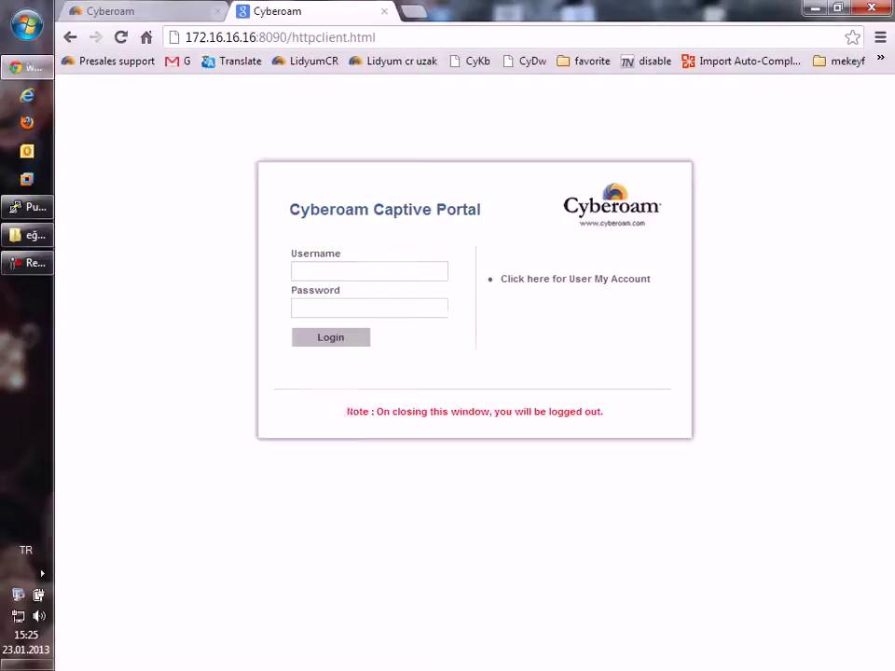
{"action": "left_click", "coordinate": [369, 271]}
{"action": "type", "text": "test"}
{"action": "key", "text": "Tab"}
{"action": "type", "text": "test"}
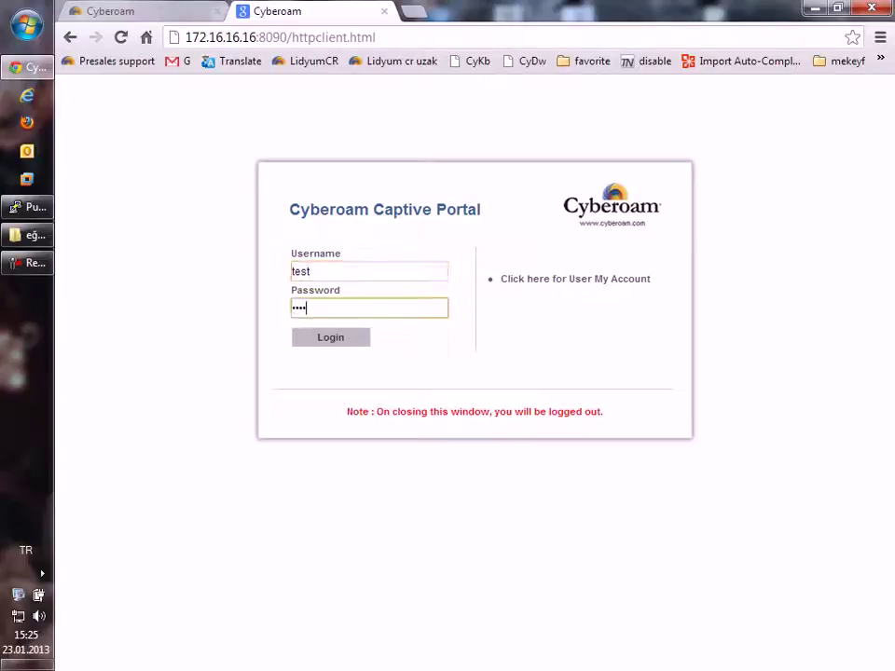
{"action": "key", "text": "Return"}
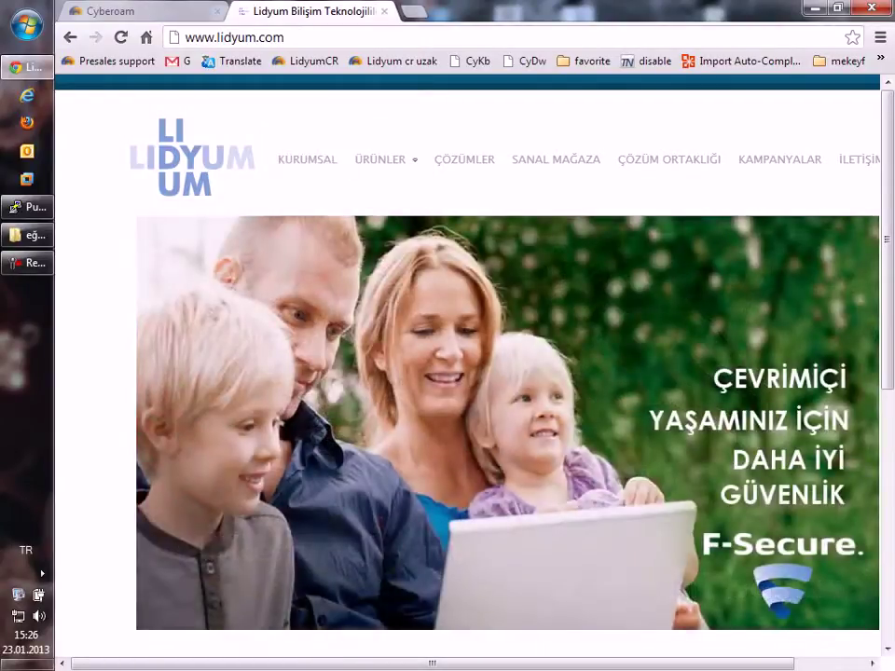
{"action": "mouse_move", "coordinate": [380, 160]}
{"action": "key", "text": "ctrl+shift+Tab"}
{"action": "key", "text": "super+d"}
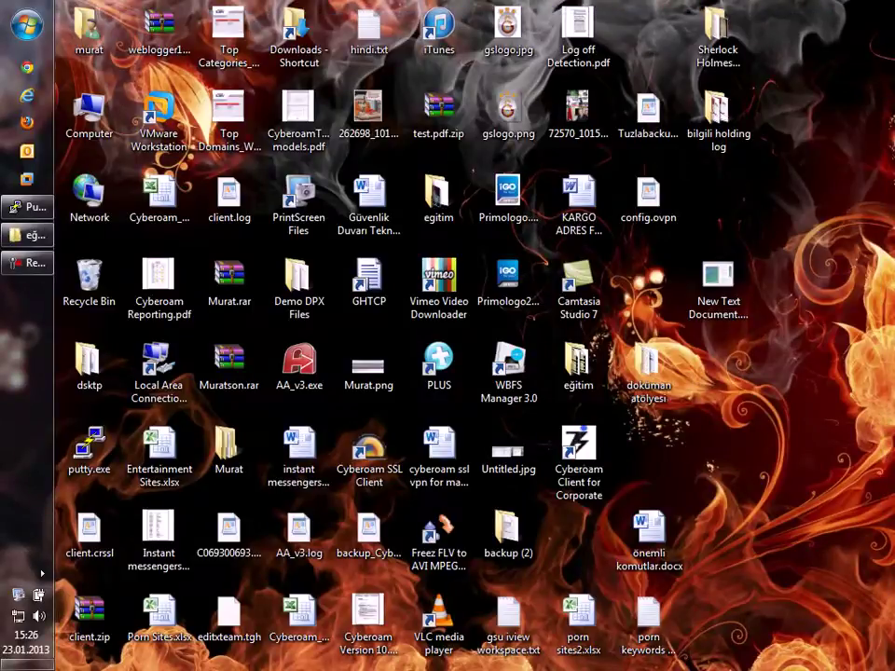
Step: Reopen Chrome and log in to the Cyberoam console at 172.16.16.16 as admin
{"action": "left_click", "coordinate": [27, 67]}
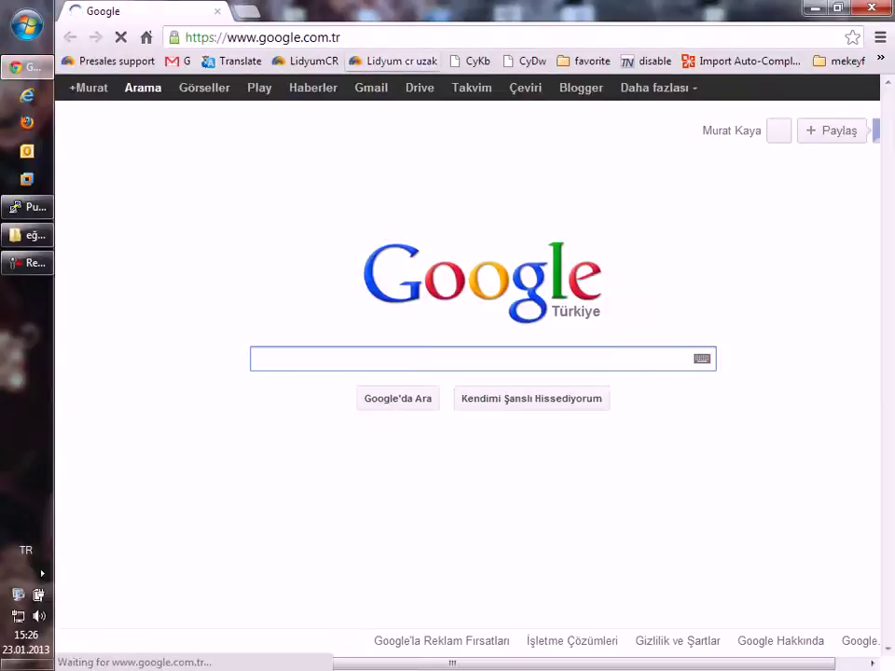
{"action": "key", "text": "ctrl+l"}
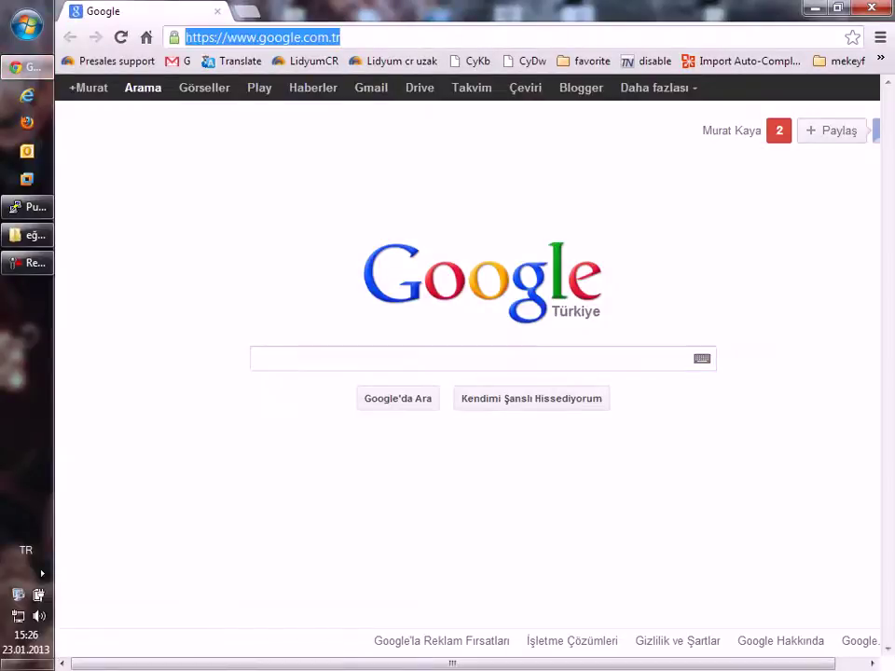
{"action": "type", "text": "172.16.16.16"}
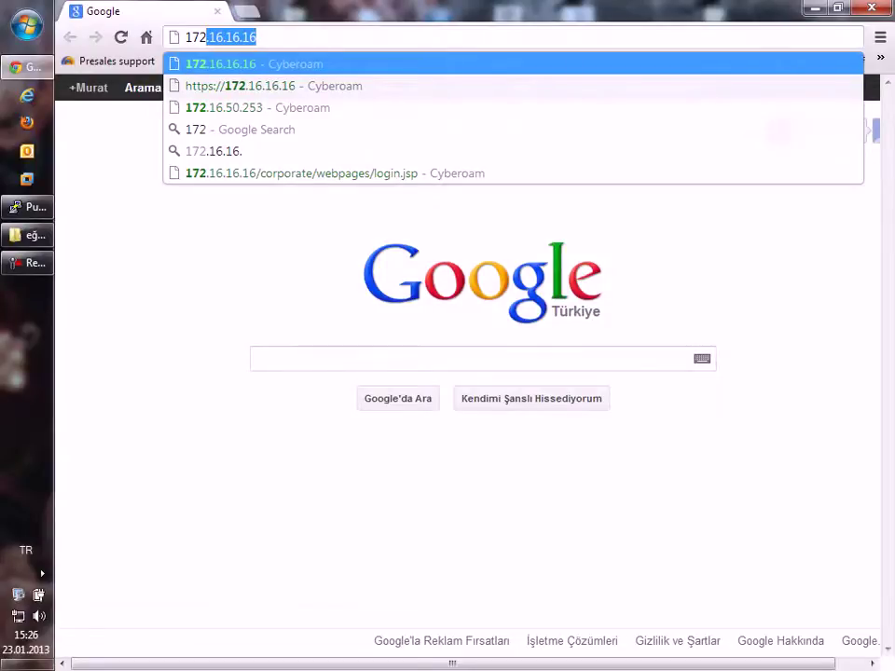
{"action": "key", "text": "Return"}
{"action": "type", "text": "ad"}
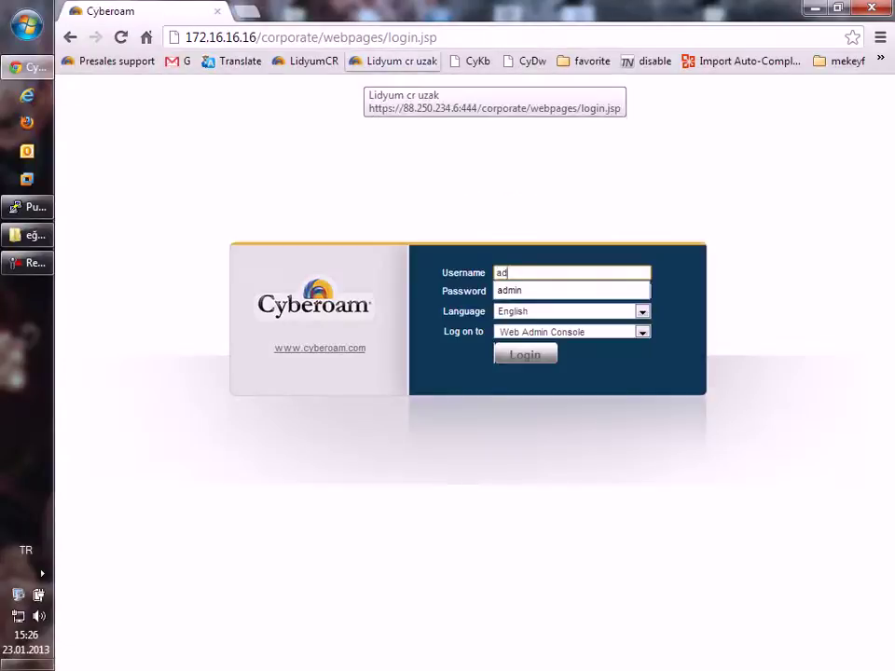
{"action": "type", "text": "min"}
{"action": "key", "text": "Tab"}
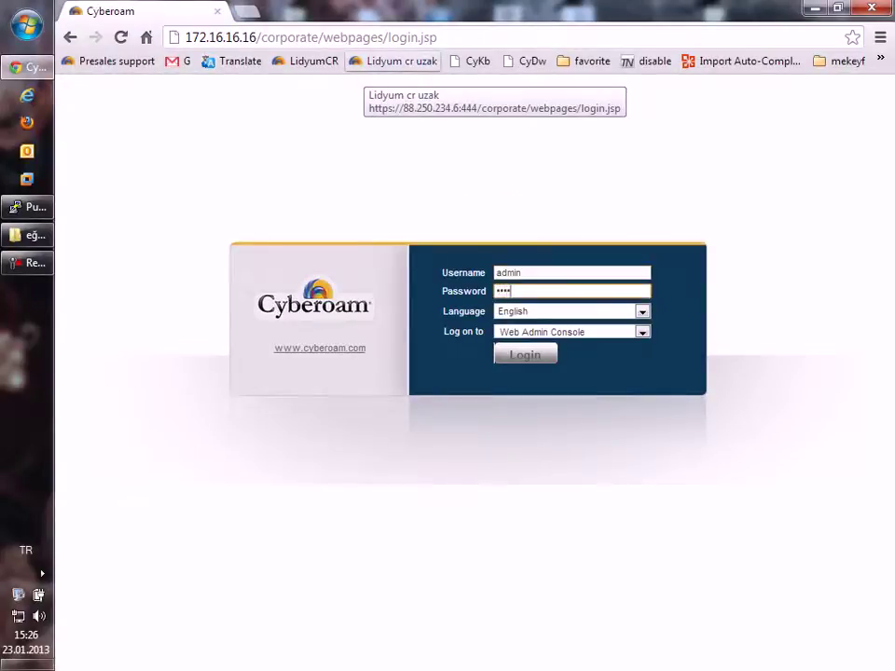
{"action": "key", "text": "Return"}
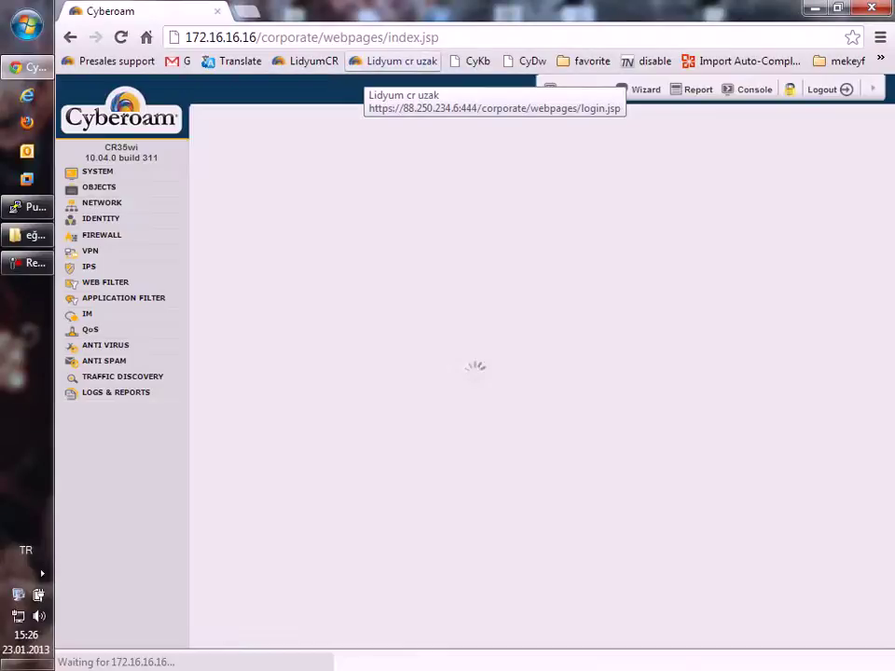
Step: Open Google Search in a second tab, then return to the admin dashboard tab
{"action": "key", "text": "ctrl+t"}
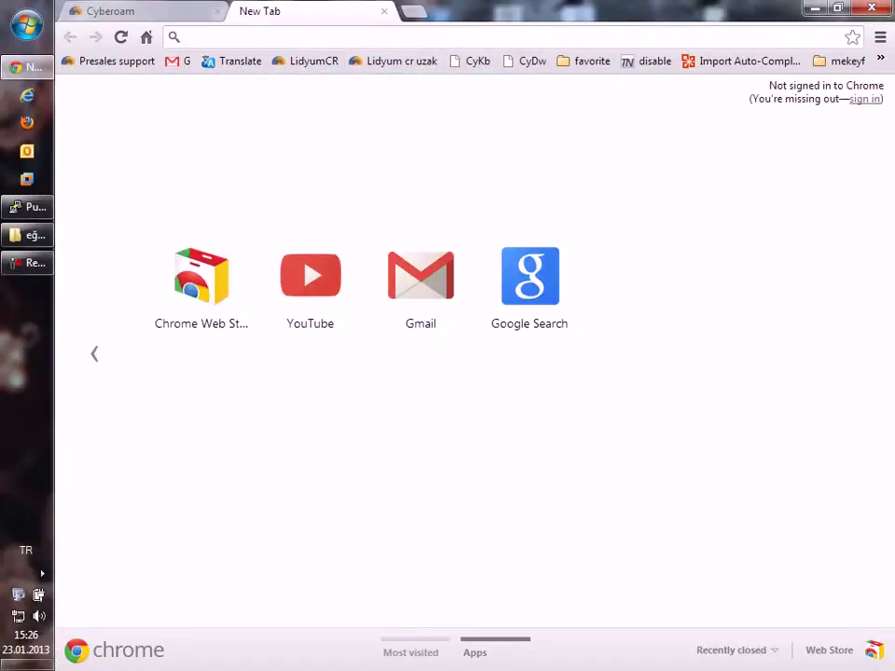
{"action": "left_click", "coordinate": [530, 276]}
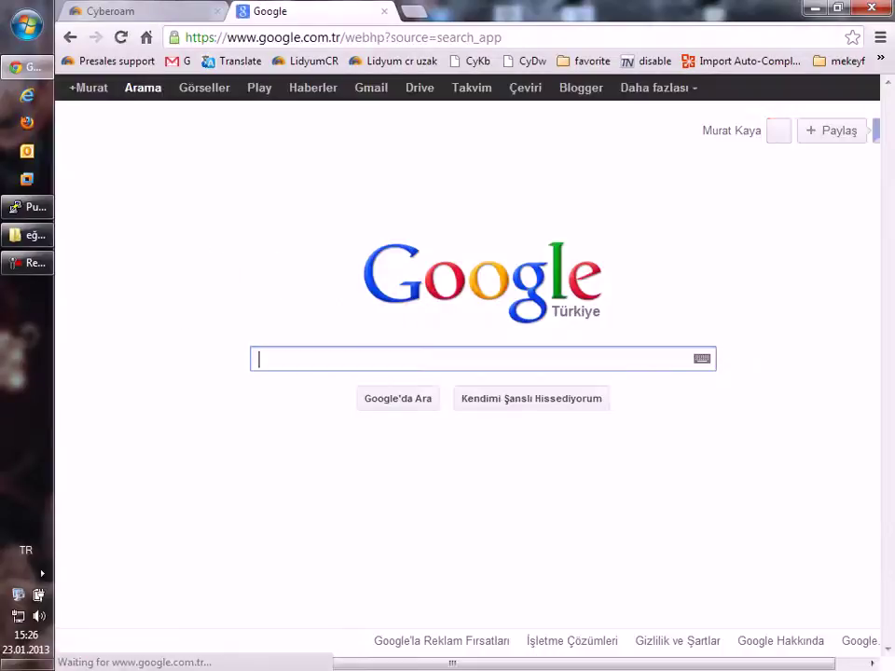
{"action": "key", "text": "ctrl+shift+Tab"}
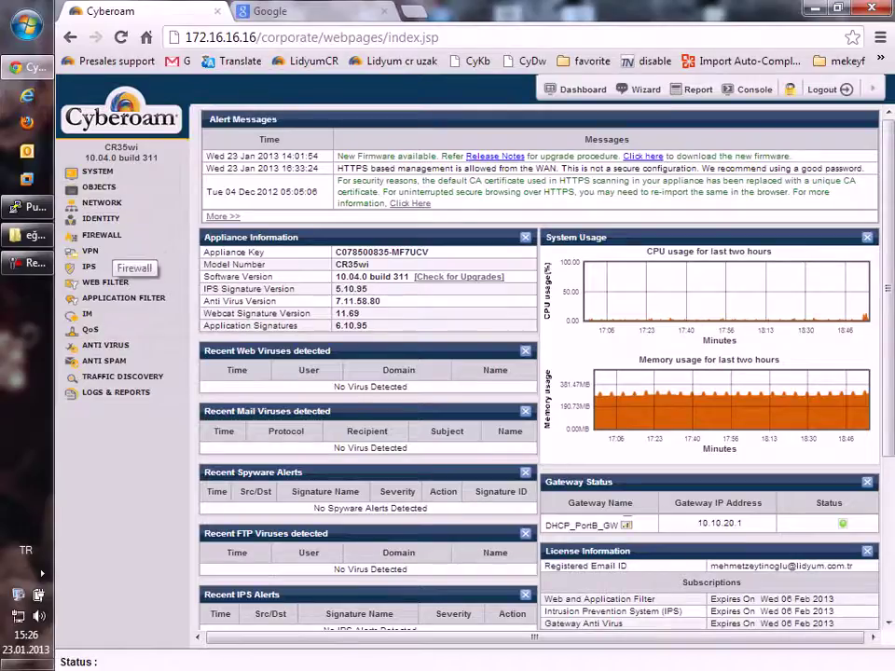
Step: Turn off 'Log out user on Browser close' in Captive Portal Settings and apply it
{"action": "left_click", "coordinate": [102, 234]}
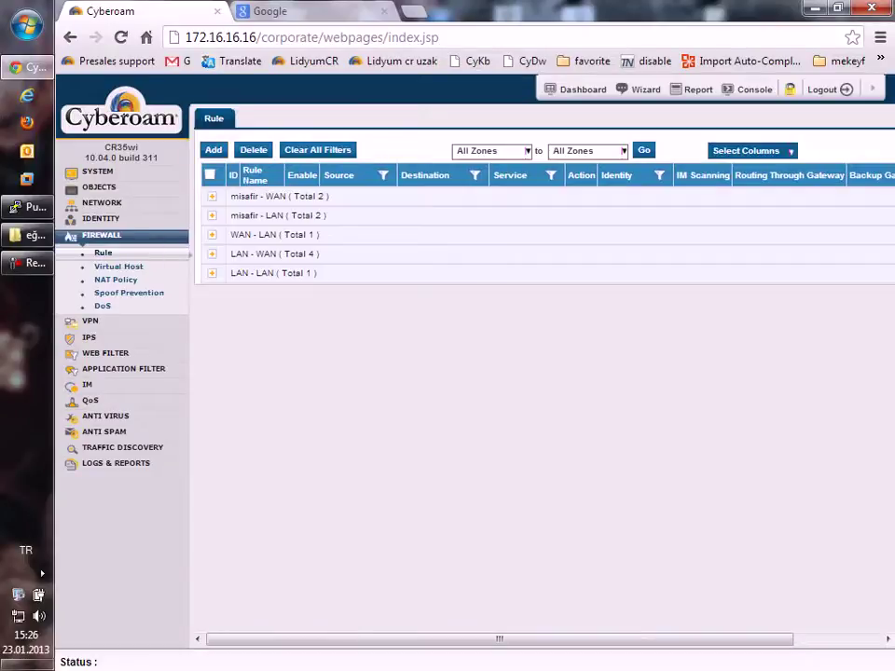
{"action": "left_click", "coordinate": [101, 218]}
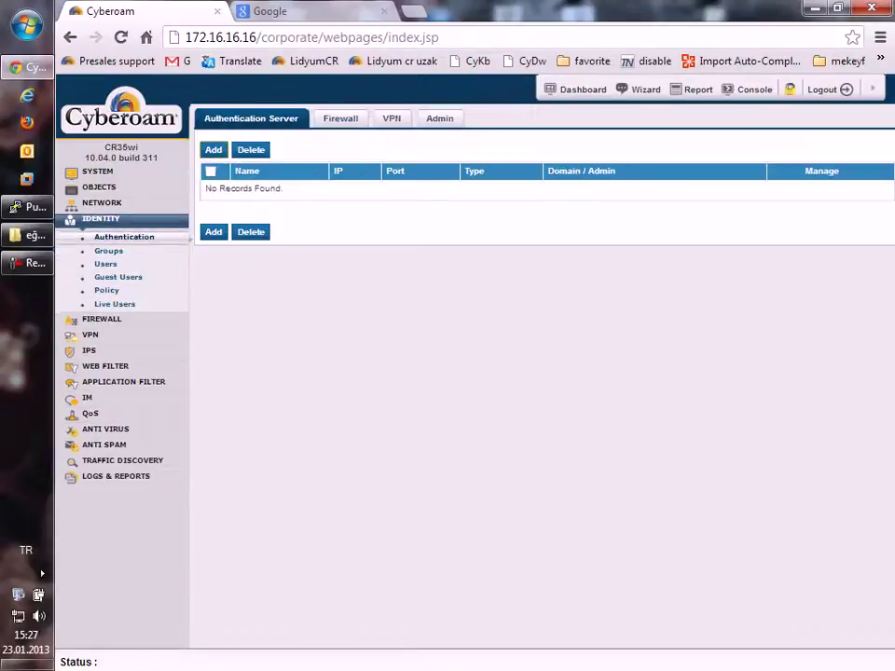
{"action": "scroll", "coordinate": [536, 392], "scroll_direction": "down", "scroll_amount": 3}
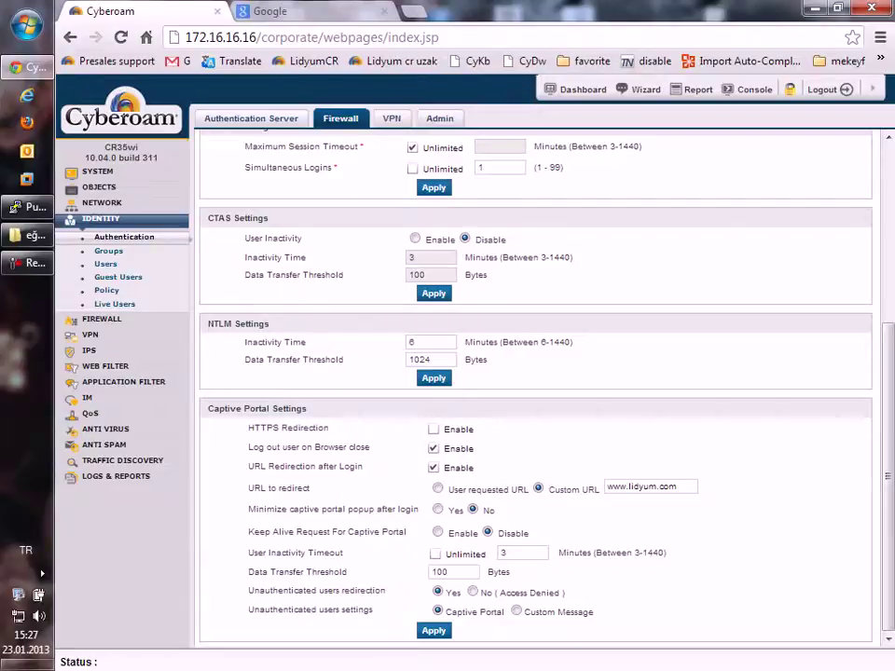
{"action": "left_click", "coordinate": [432, 448]}
{"action": "left_click", "coordinate": [433, 630]}
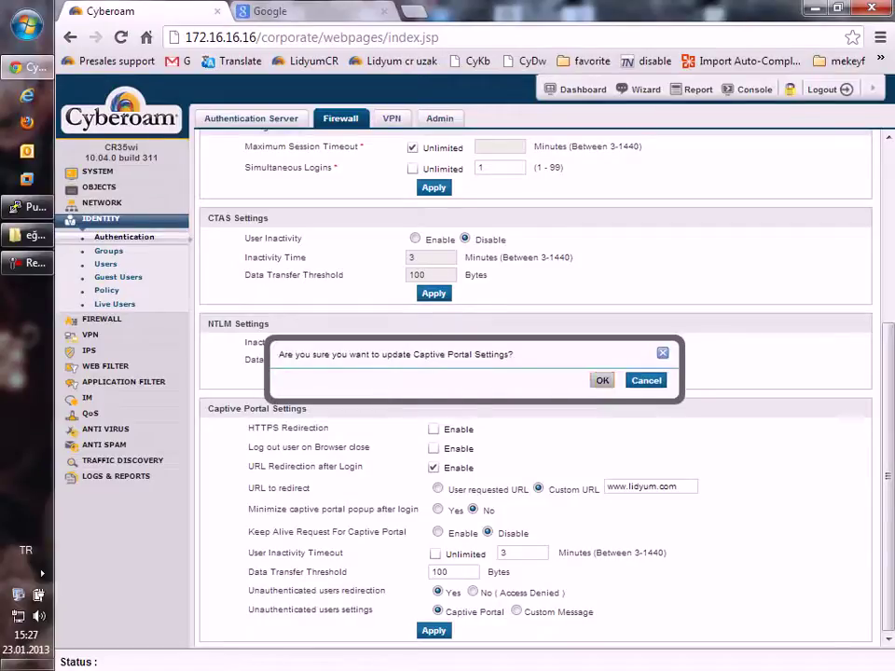
{"action": "key", "text": "Return"}
Step: Re-enable 'Log out user on Browser close', apply and confirm, then log out of the console
{"action": "left_click", "coordinate": [433, 449]}
{"action": "left_click", "coordinate": [434, 630]}
{"action": "key", "text": "Return"}
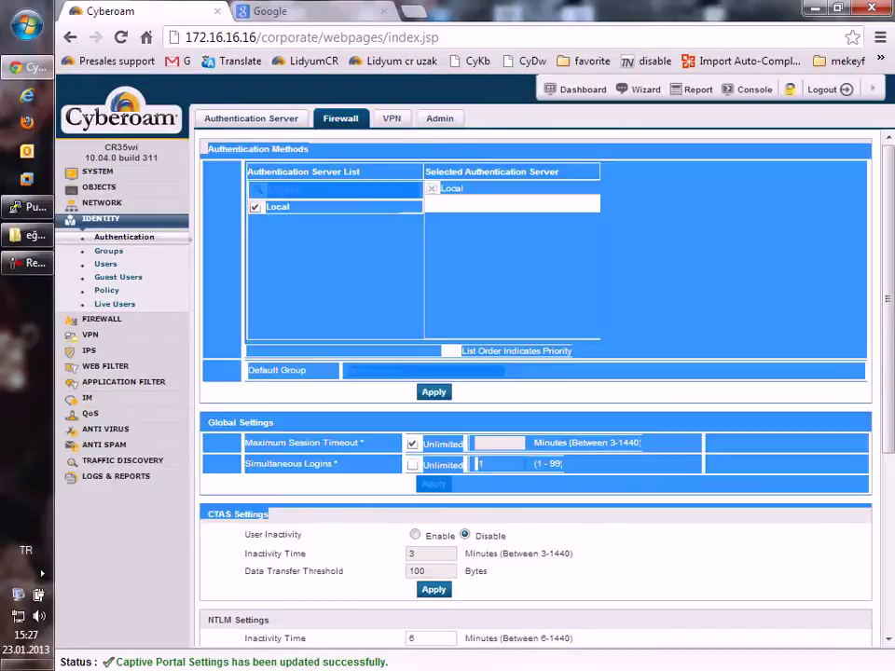
{"action": "key", "text": "Return"}
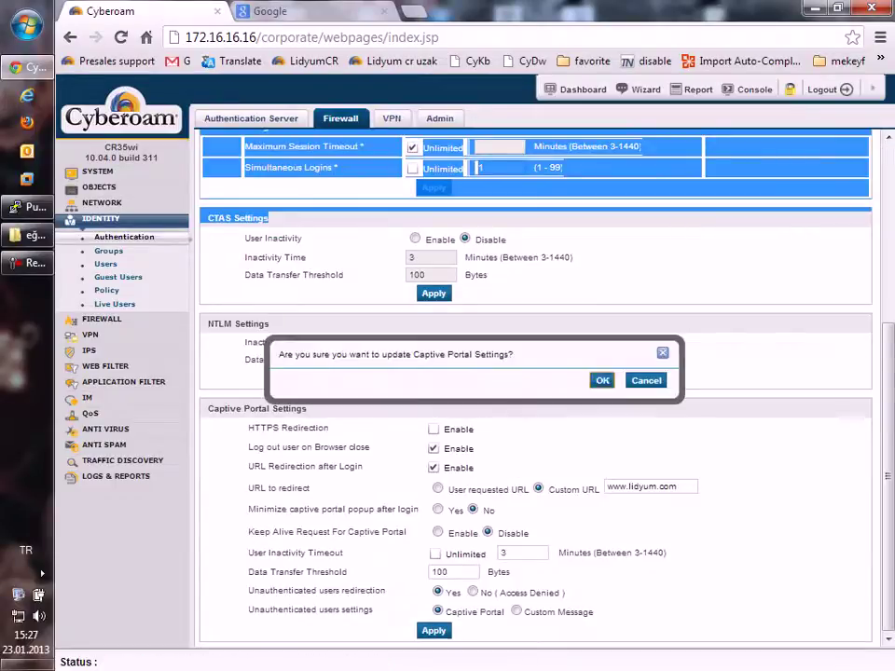
{"action": "key", "text": "Return"}
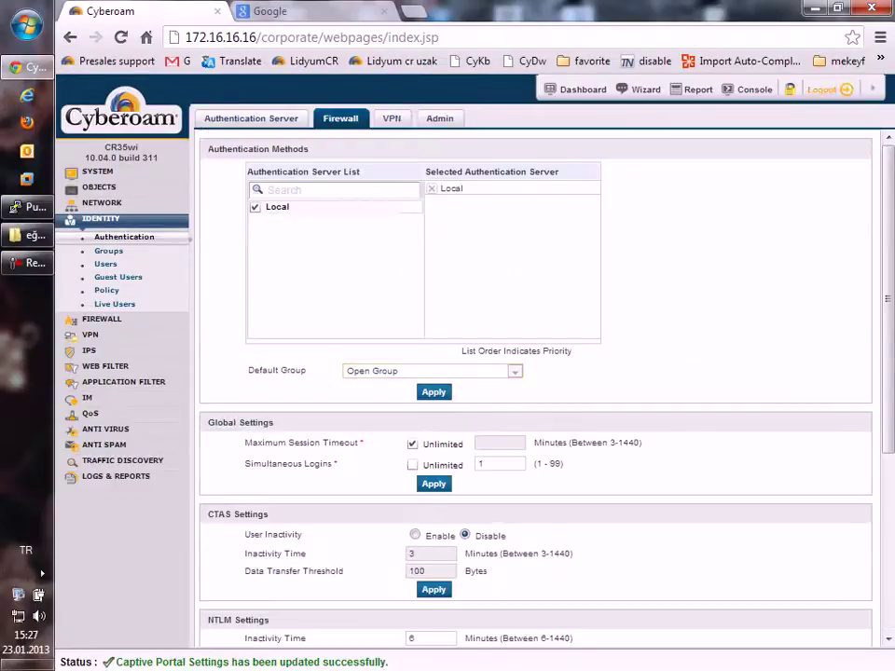
{"action": "left_click", "coordinate": [821, 89]}
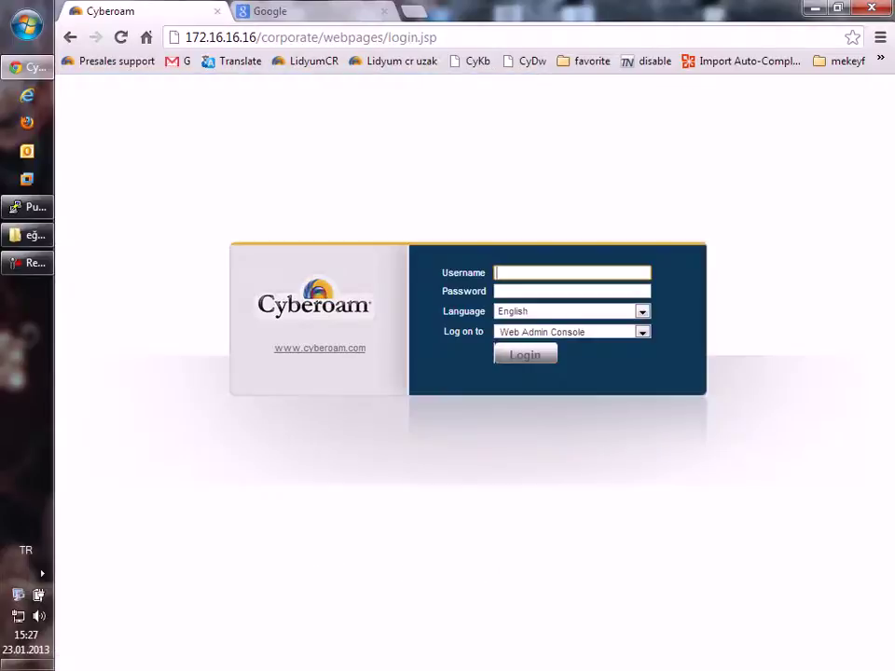
{"action": "left_click", "coordinate": [270, 11]}
{"action": "left_click", "coordinate": [299, 38]}
{"action": "type", "text": "172.16.16.16"}
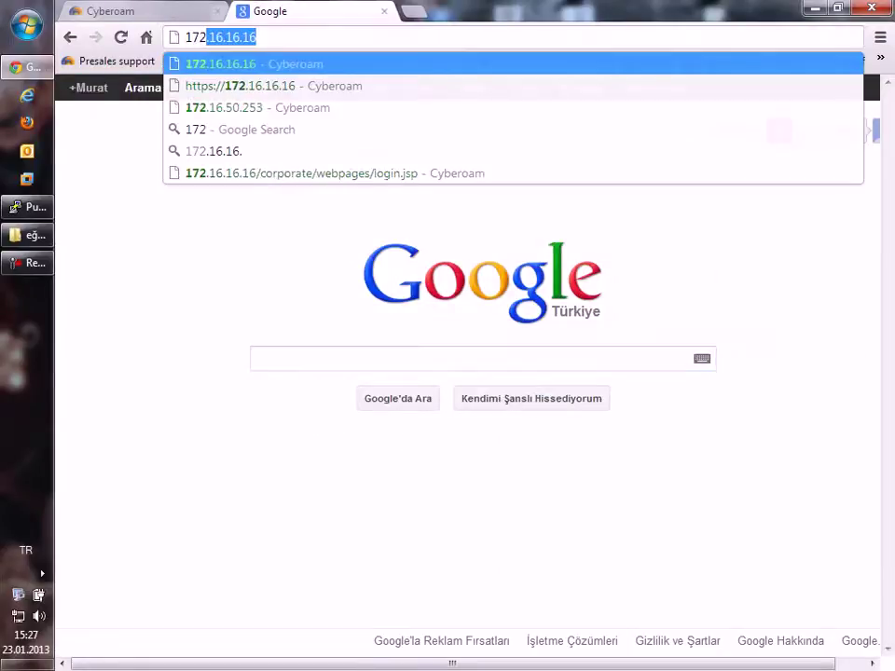
{"action": "key", "text": "Down"}
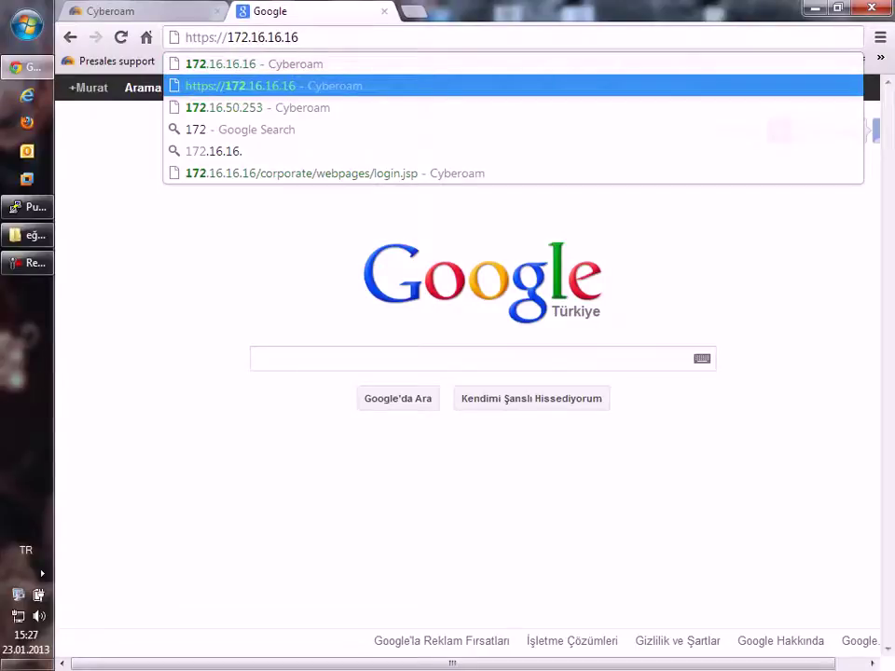
{"action": "type", "text": ":8090"}
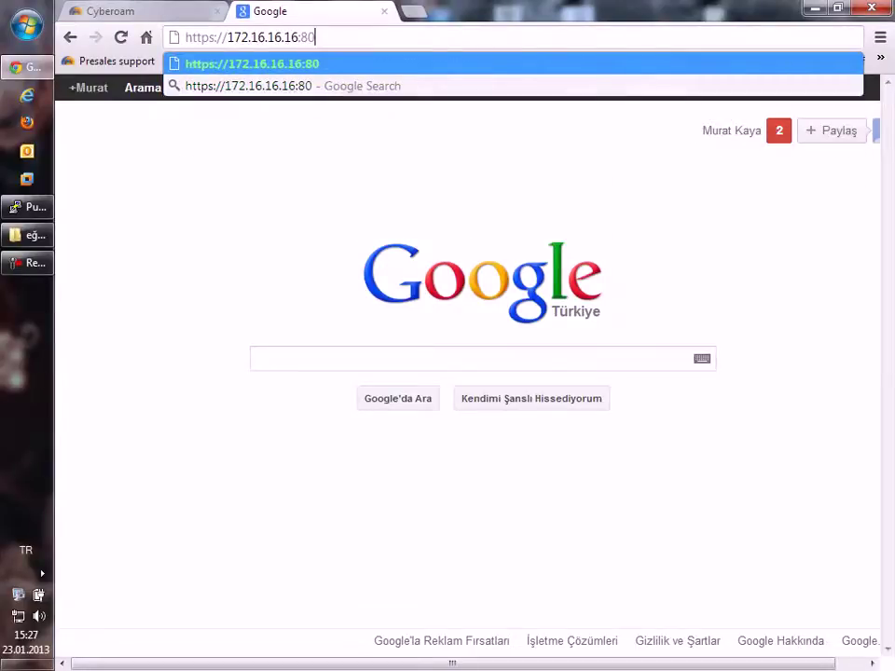
{"action": "left_click", "coordinate": [215, 37]}
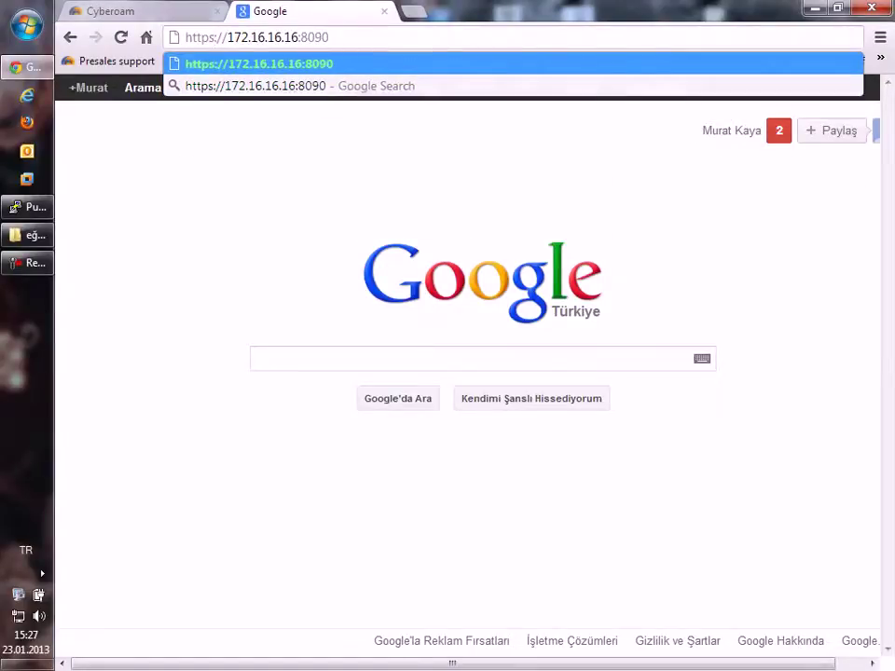
{"action": "key", "text": "Return"}
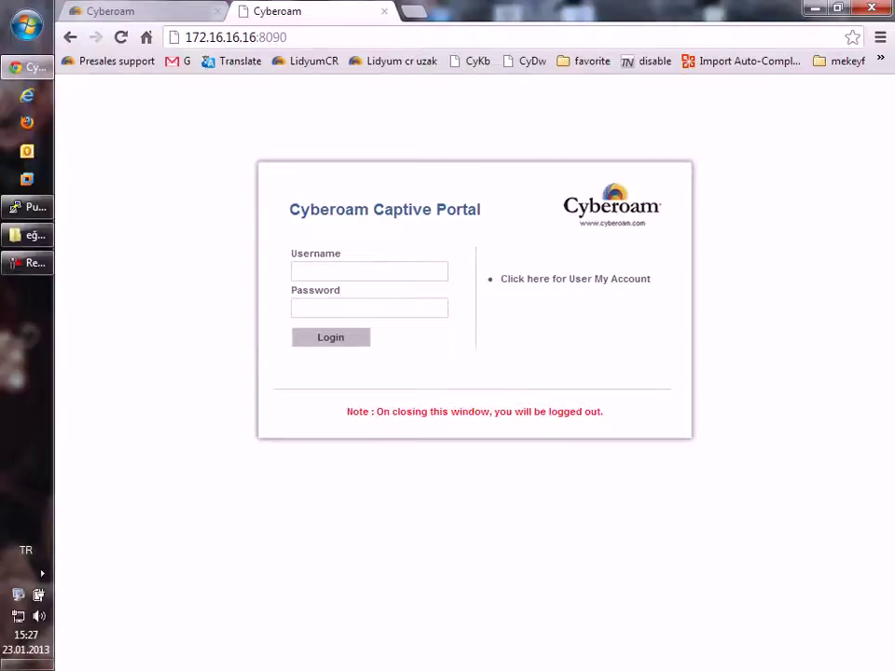
Step: Sign in to the captive portal as test, then switch back to the admin login tab
{"action": "left_click", "coordinate": [369, 271]}
{"action": "type", "text": "test"}
{"action": "left_click", "coordinate": [369, 308]}
{"action": "key", "text": "Return"}
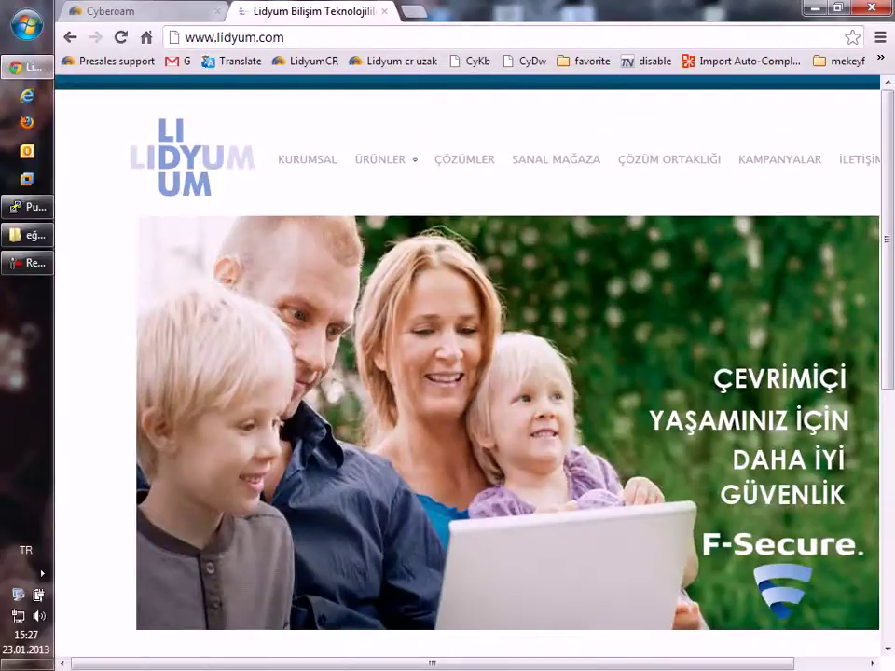
{"action": "key", "text": "ctrl+shift+Tab"}
Step: Log back in as admin and disconnect the test user's session from Identity > Live Users
{"action": "type", "text": "ad"}
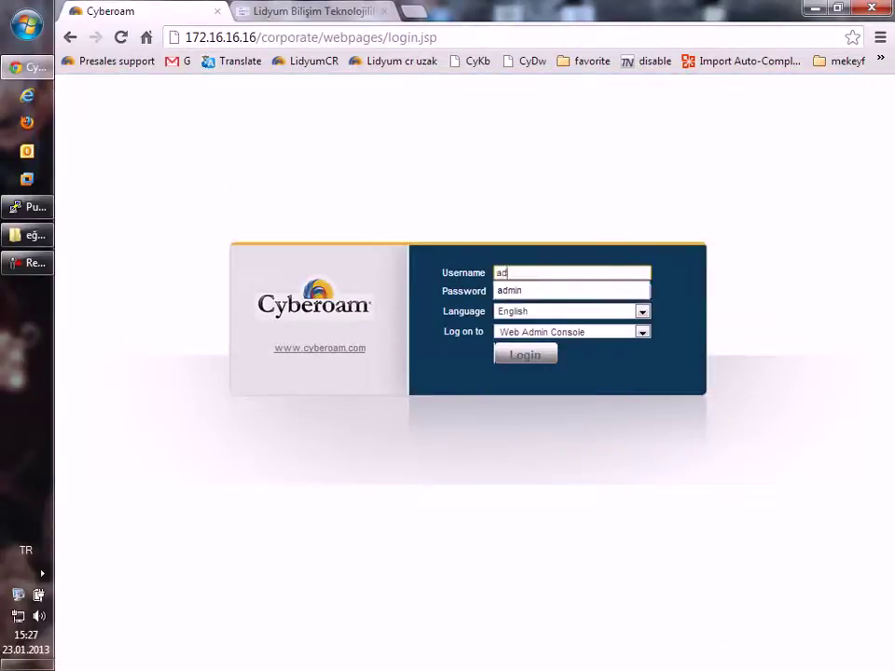
{"action": "type", "text": "min"}
{"action": "key", "text": "Tab"}
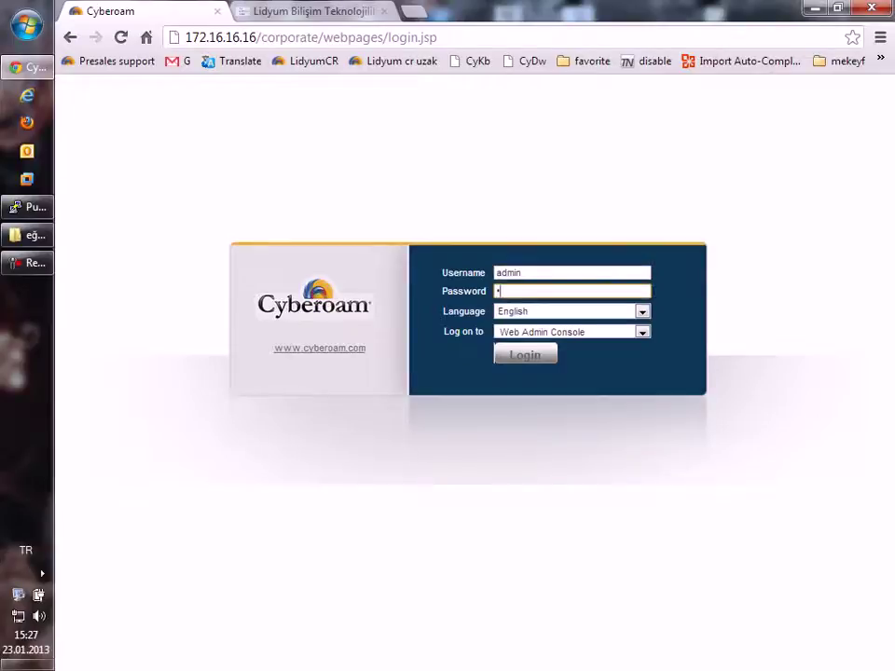
{"action": "key", "text": "Return"}
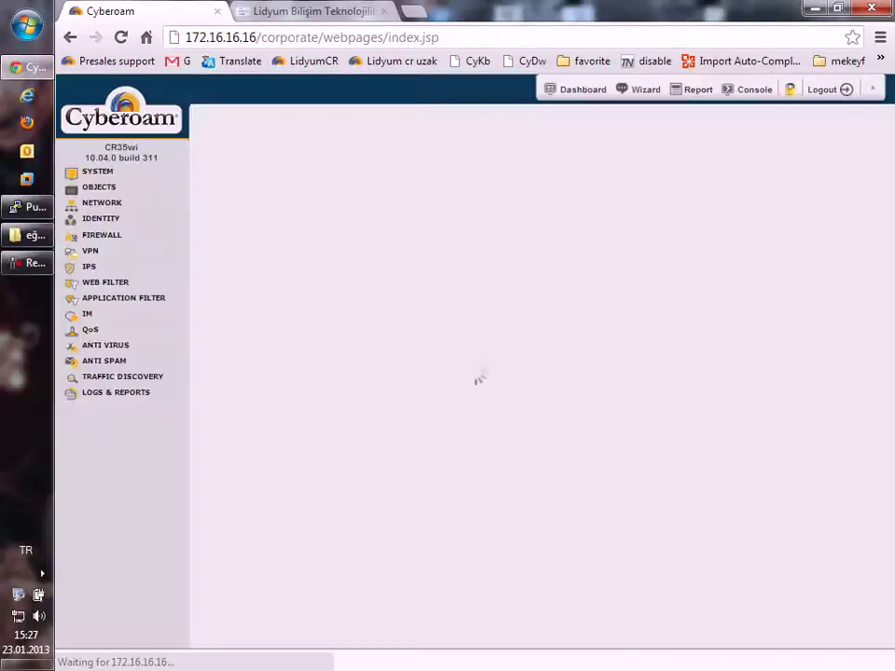
{"action": "left_click", "coordinate": [101, 217]}
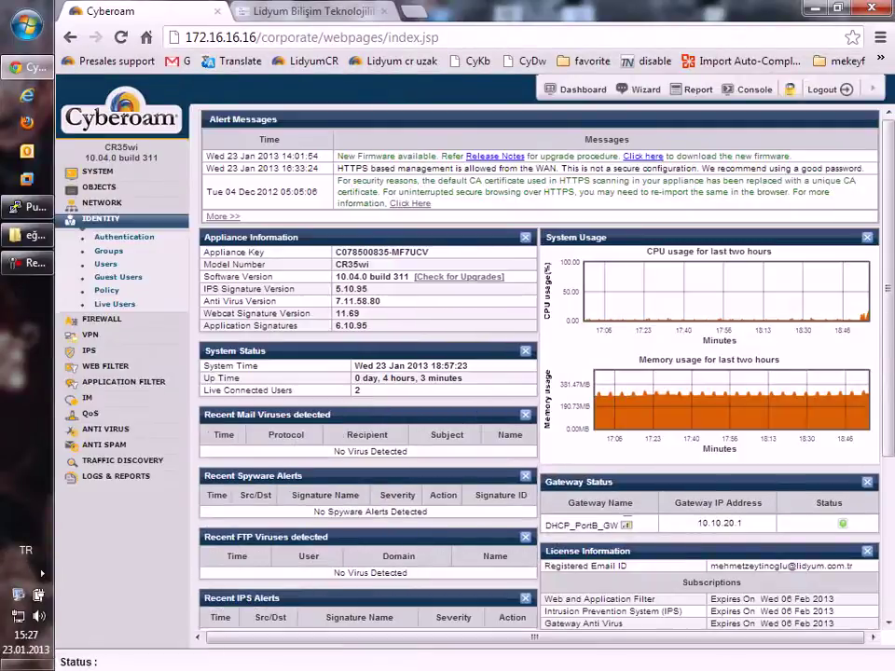
{"action": "left_click", "coordinate": [114, 303]}
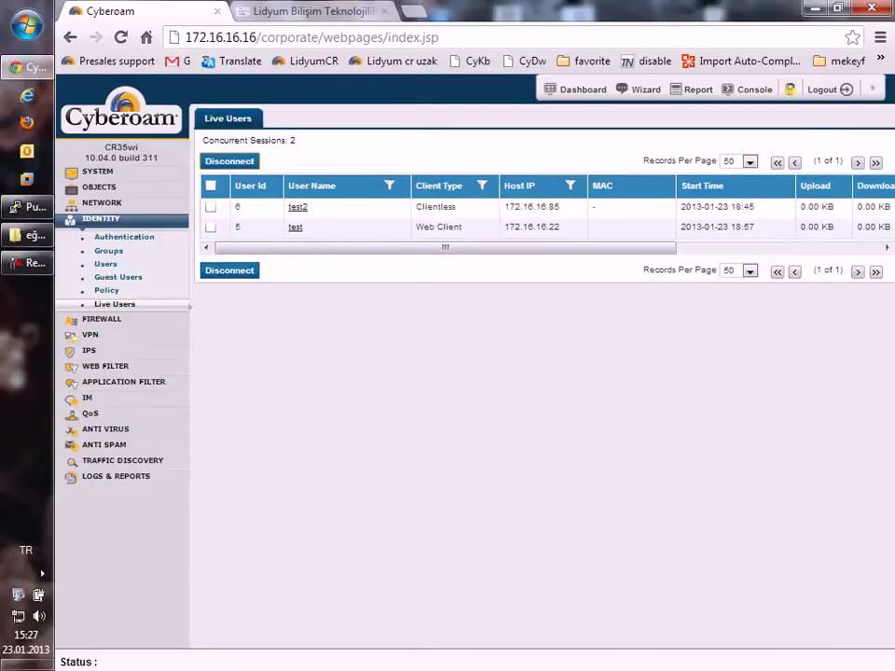
{"action": "left_click", "coordinate": [210, 227]}
{"action": "left_click", "coordinate": [229, 270]}
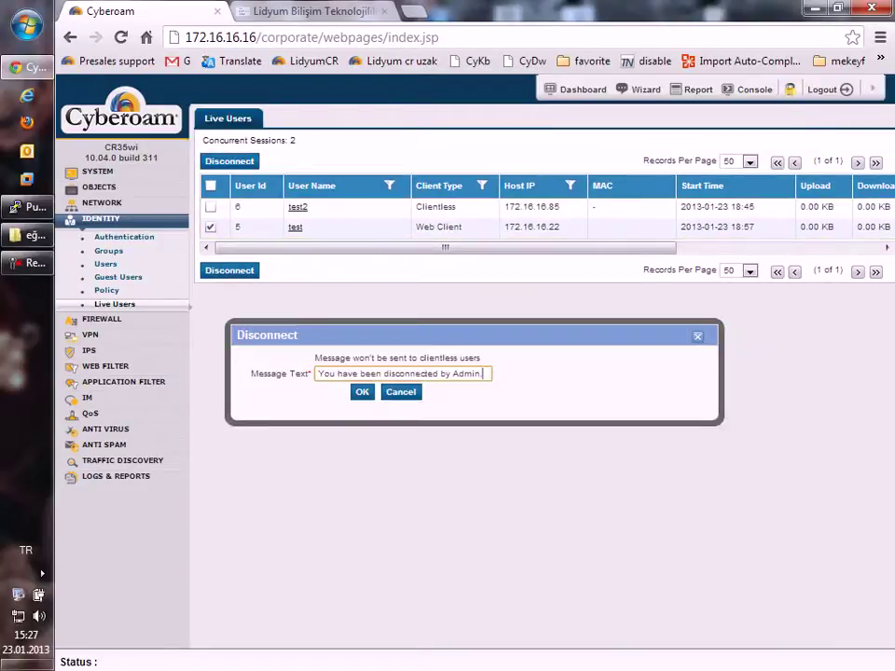
{"action": "left_click", "coordinate": [361, 391]}
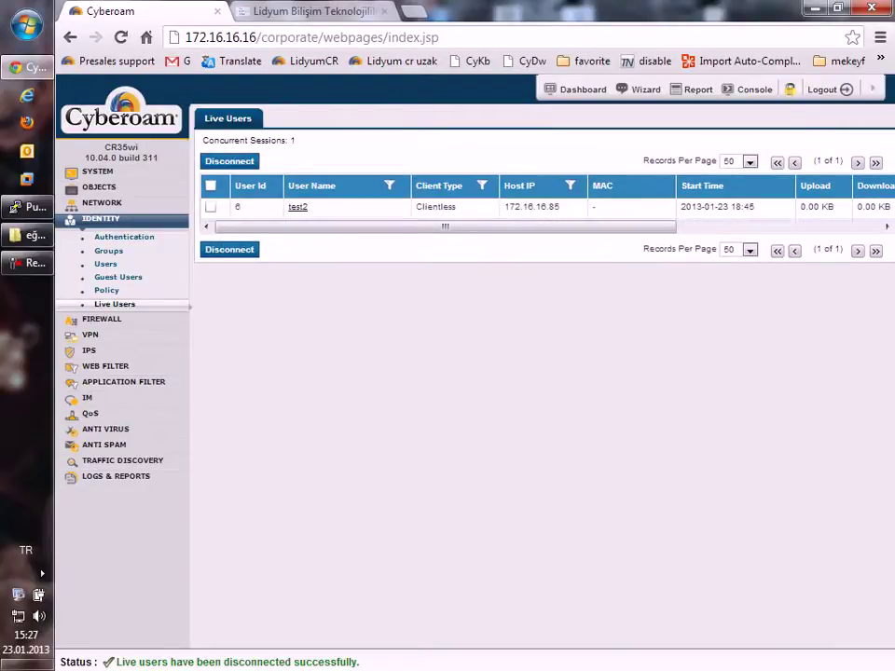
Step: Close the Lidyum tab and the browser window
{"action": "key", "text": "ctrl+Tab"}
{"action": "key", "text": "ctrl+w"}
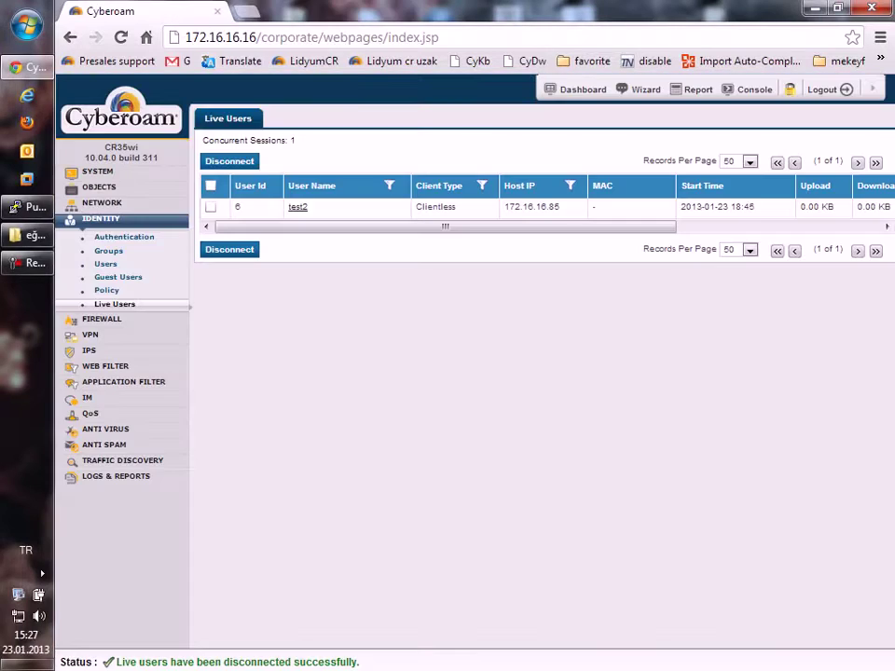
{"action": "key", "text": "ctrl+w"}
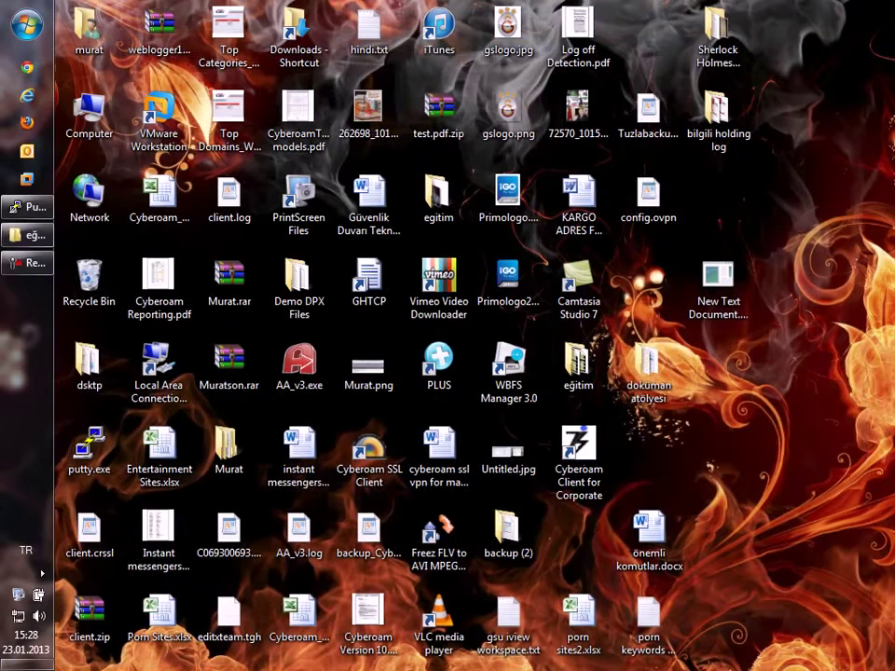
Step: In Task Manager, sort processes by image name and end a leftover chrome.exe process
{"action": "right_click", "coordinate": [15, 322]}
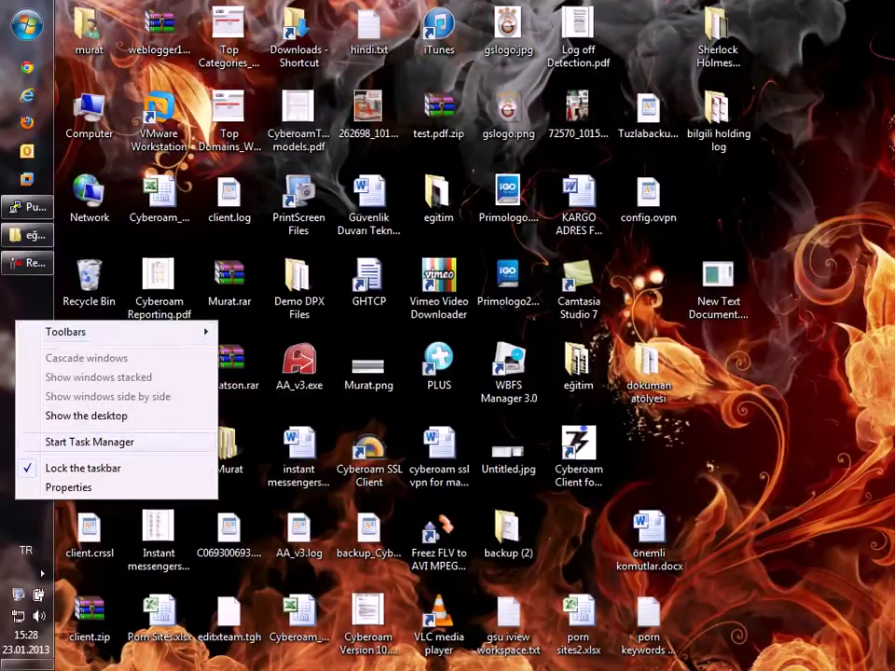
{"action": "left_click", "coordinate": [76, 442]}
{"action": "scroll", "coordinate": [449, 241], "scroll_direction": "down", "scroll_amount": 2}
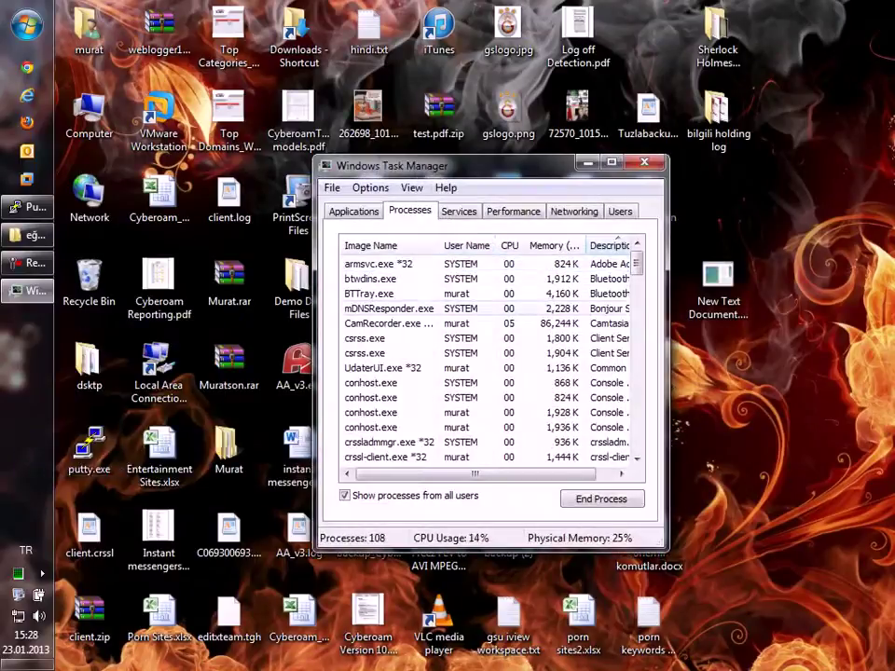
{"action": "left_click", "coordinate": [383, 245]}
{"action": "scroll", "coordinate": [393, 242], "scroll_direction": "down", "scroll_amount": 1}
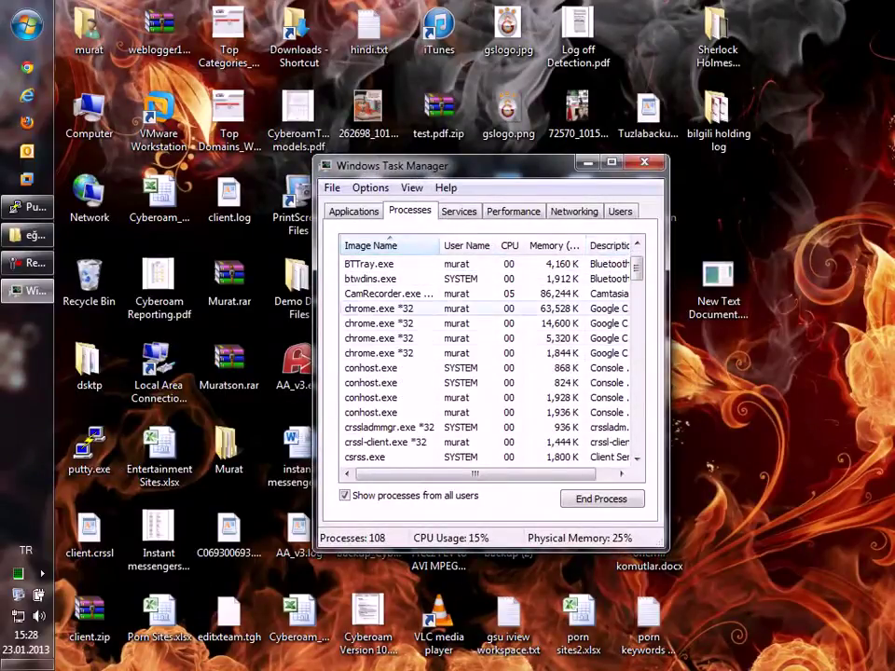
{"action": "left_click", "coordinate": [377, 309]}
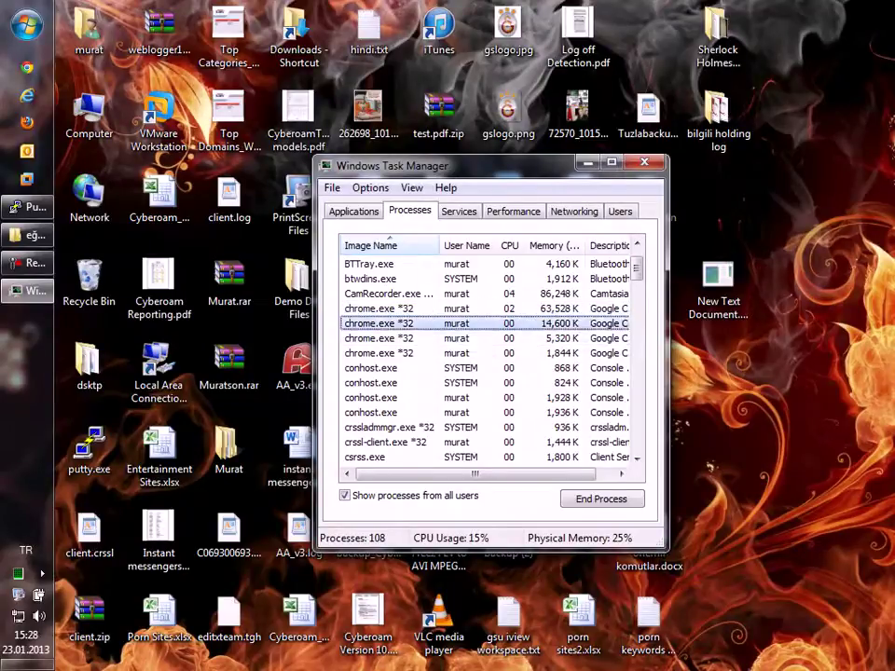
{"action": "key", "text": "Delete"}
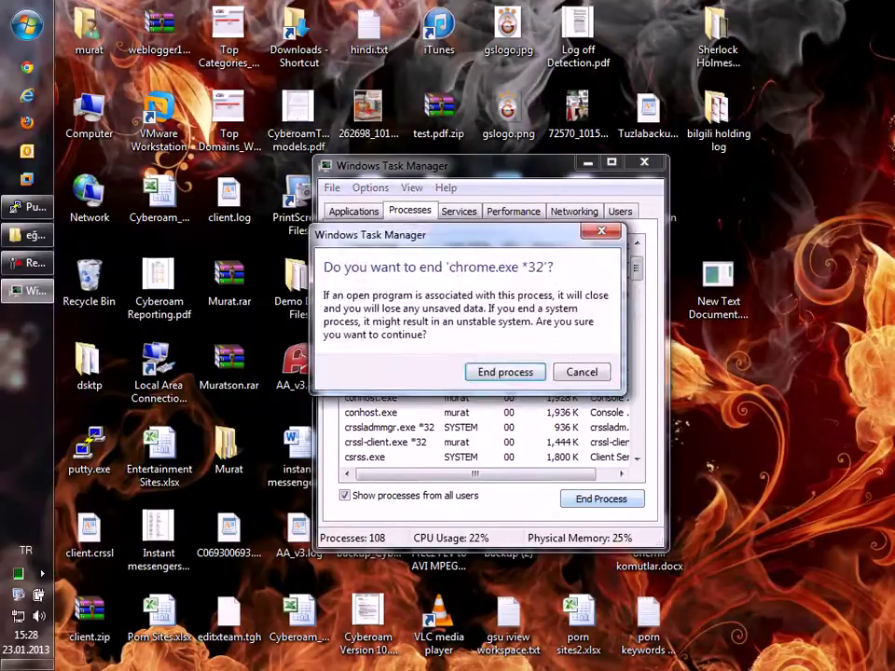
{"action": "key", "text": "Return"}
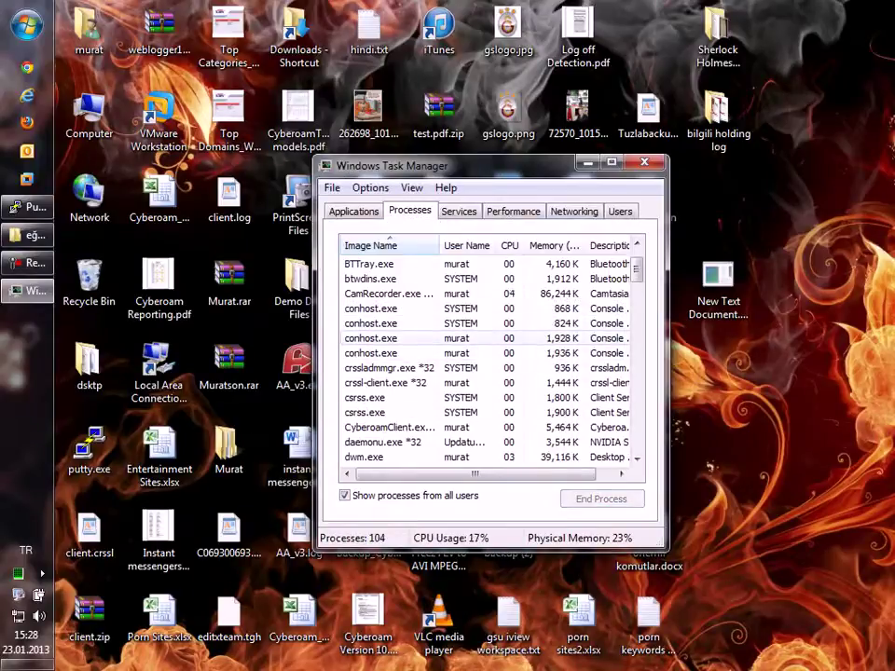
Step: Close Task Manager and launch a new Chrome window from the taskbar
{"action": "scroll", "coordinate": [484, 364], "scroll_direction": "up", "scroll_amount": 1}
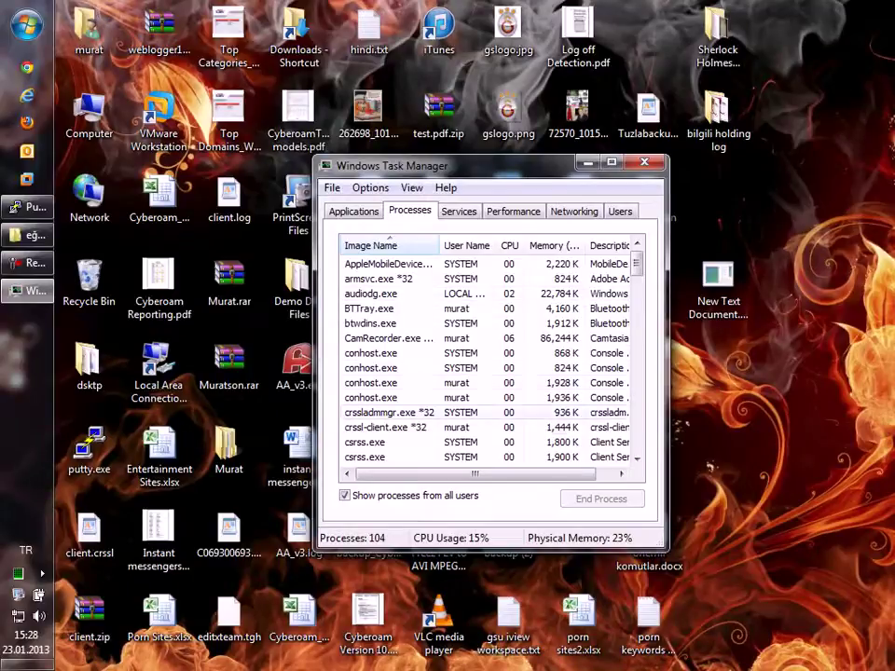
{"action": "key", "text": "alt+F4"}
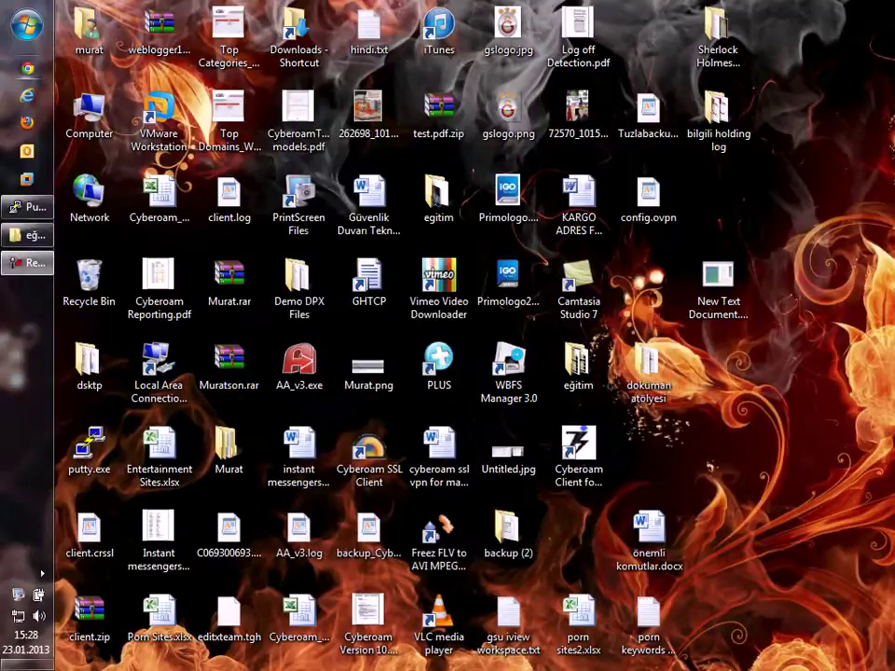
{"action": "left_click", "coordinate": [28, 67]}
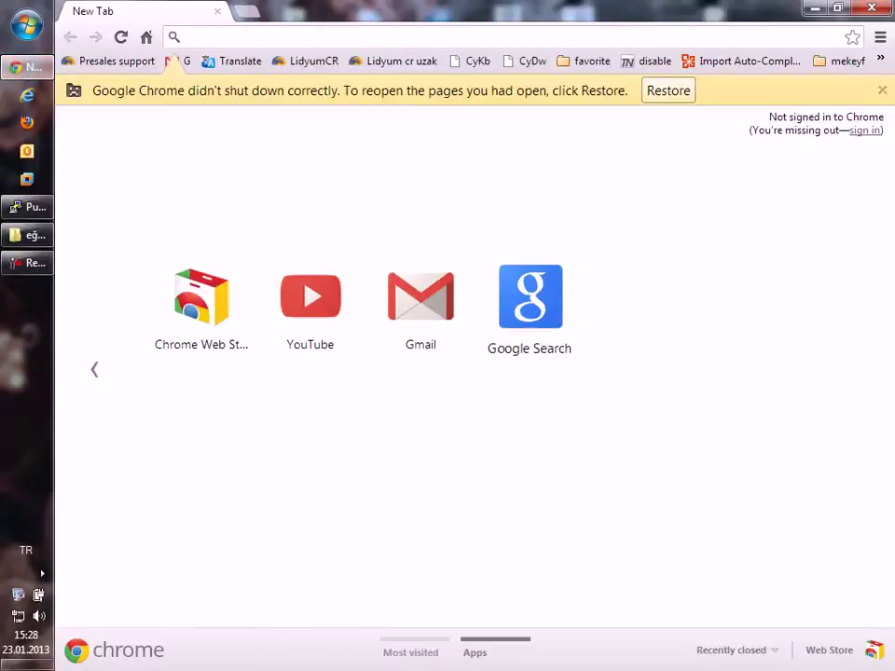
Step: Log in through the Cyberoam Captive Portal with the test account's password
{"action": "left_click", "coordinate": [529, 298]}
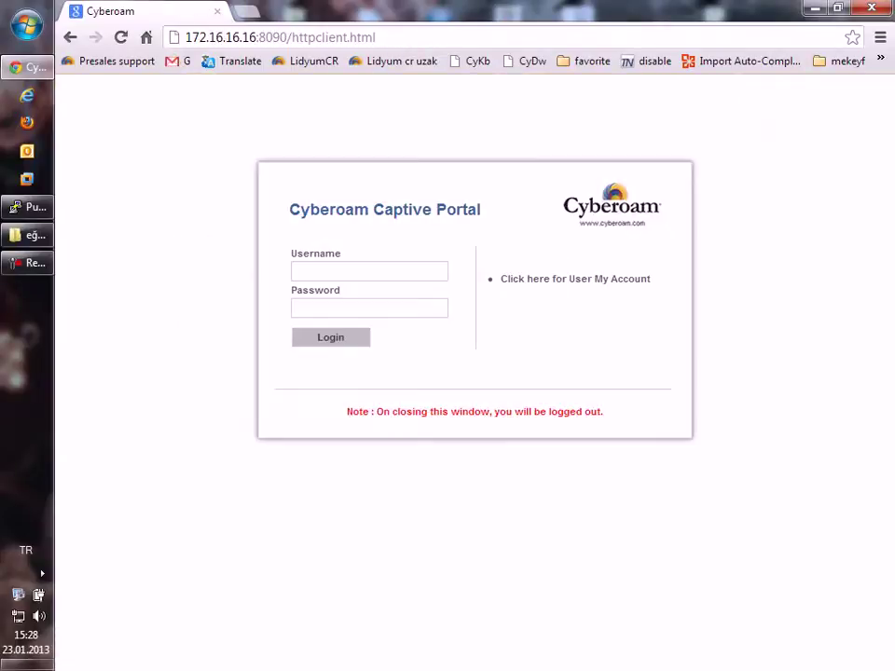
{"action": "left_click", "coordinate": [369, 308]}
{"action": "type", "text": "test"}
{"action": "key", "text": "Return"}
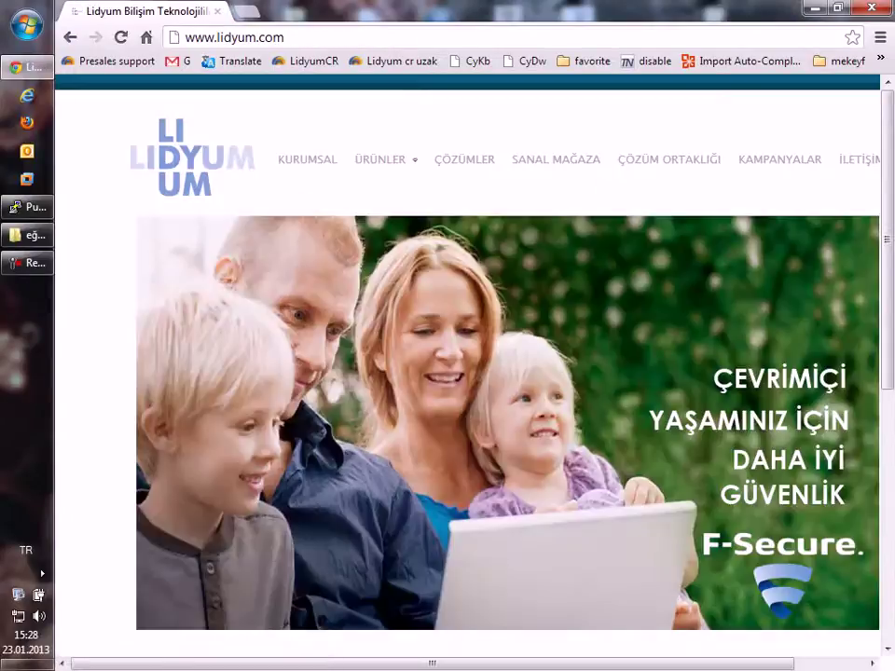
{"action": "key", "text": "ctrl+l"}
{"action": "type", "text": "sabah.com.tr"}
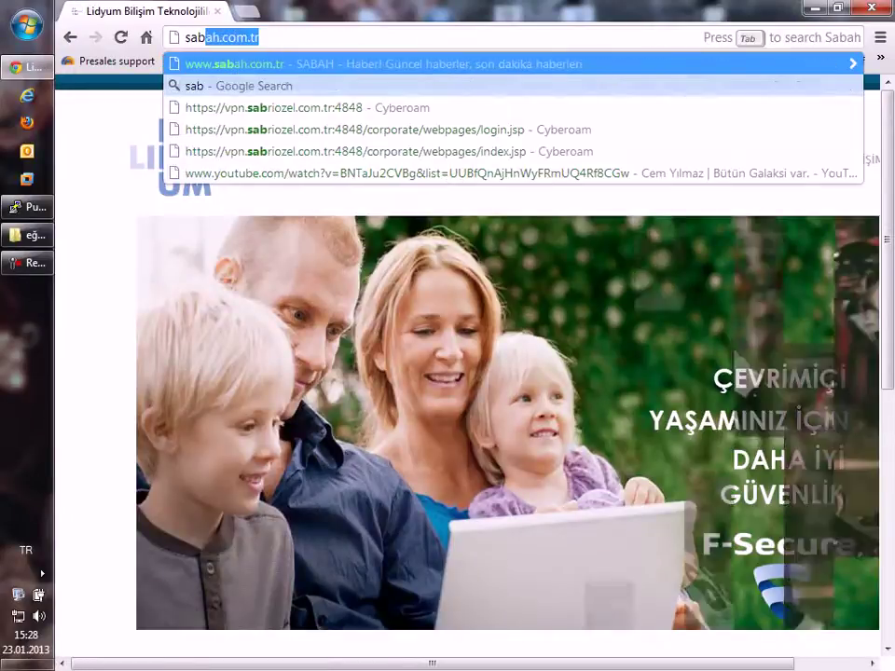
{"action": "key", "text": "Return"}
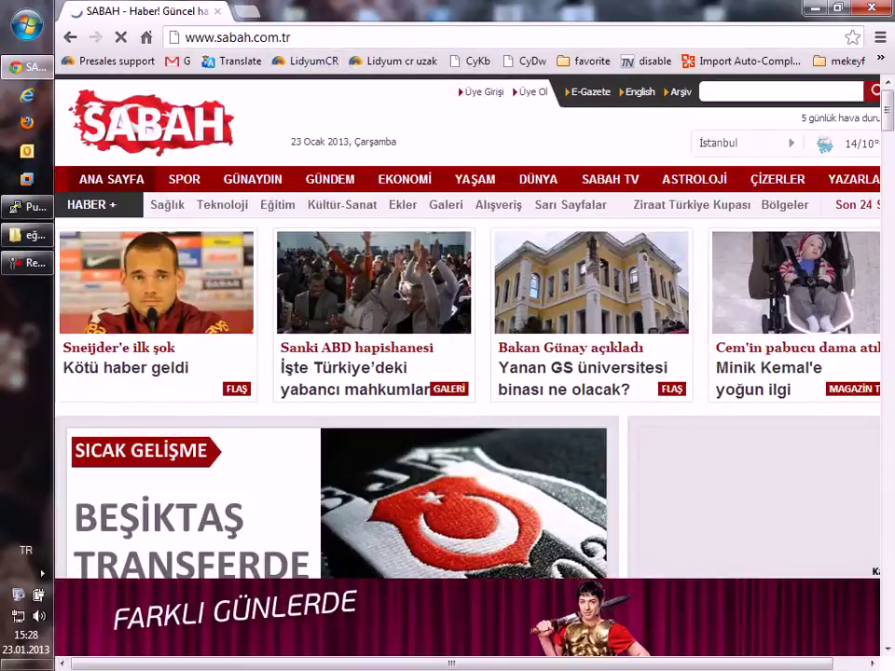
{"action": "left_click", "coordinate": [119, 348]}
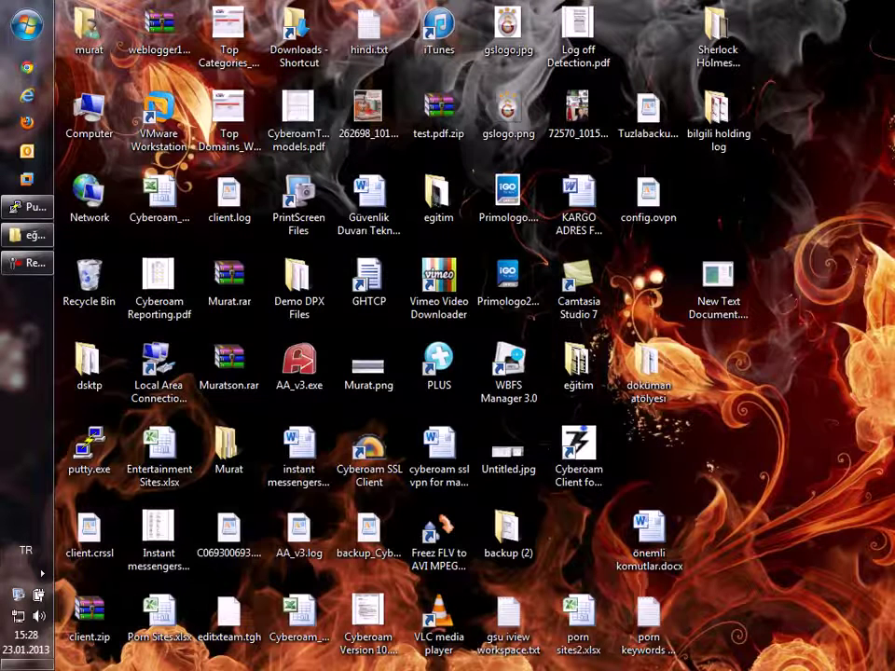
Step: Start Windows Task Manager from the taskbar and move its window higher
{"action": "right_click", "coordinate": [28, 343]}
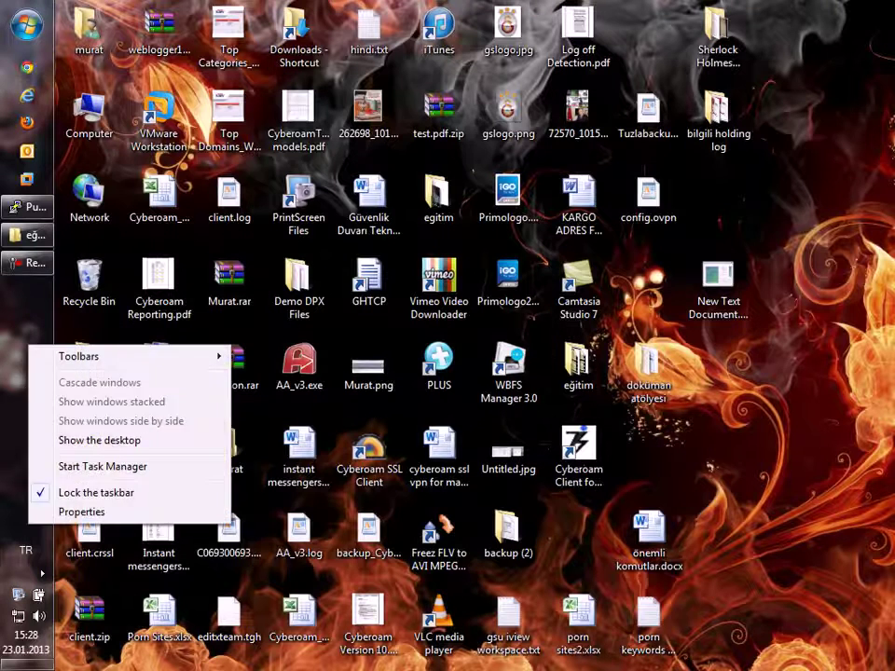
{"action": "left_click", "coordinate": [103, 466]}
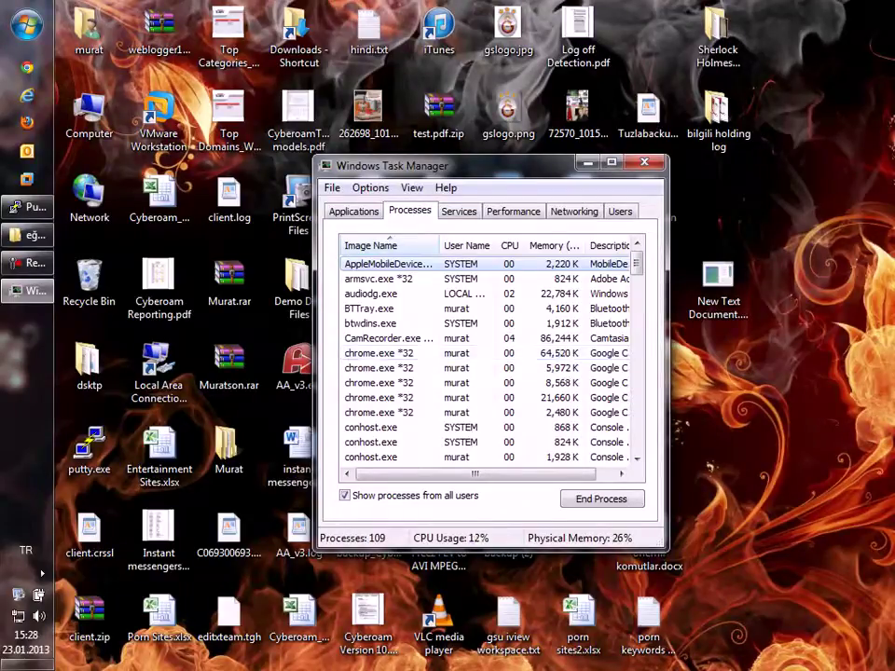
{"action": "left_click_drag", "start_coordinate": [420, 165], "coordinate": [426, 130]}
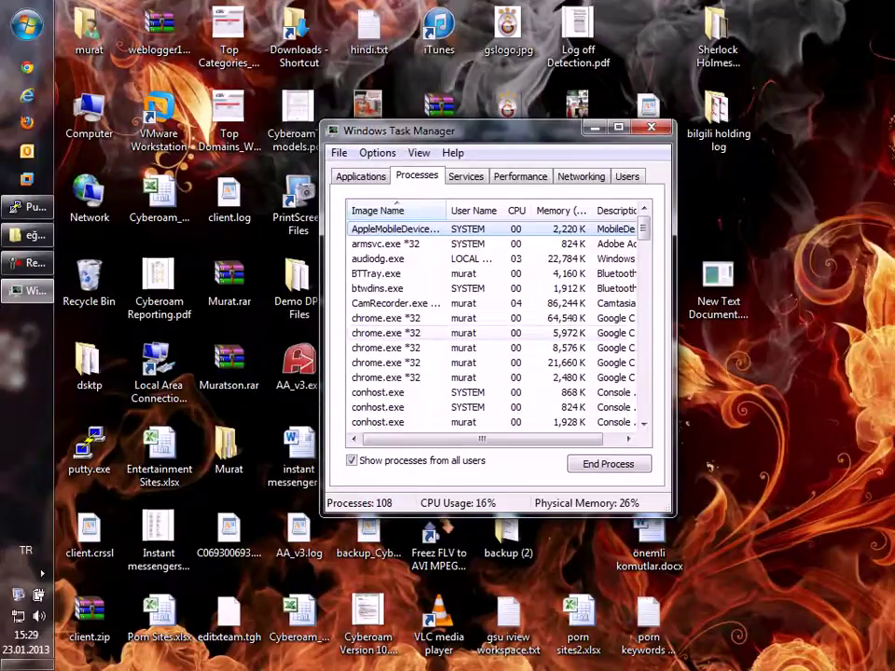
Step: End the chrome.exe *32 process, close Task Manager and reopen Chrome
{"action": "left_click", "coordinate": [386, 318]}
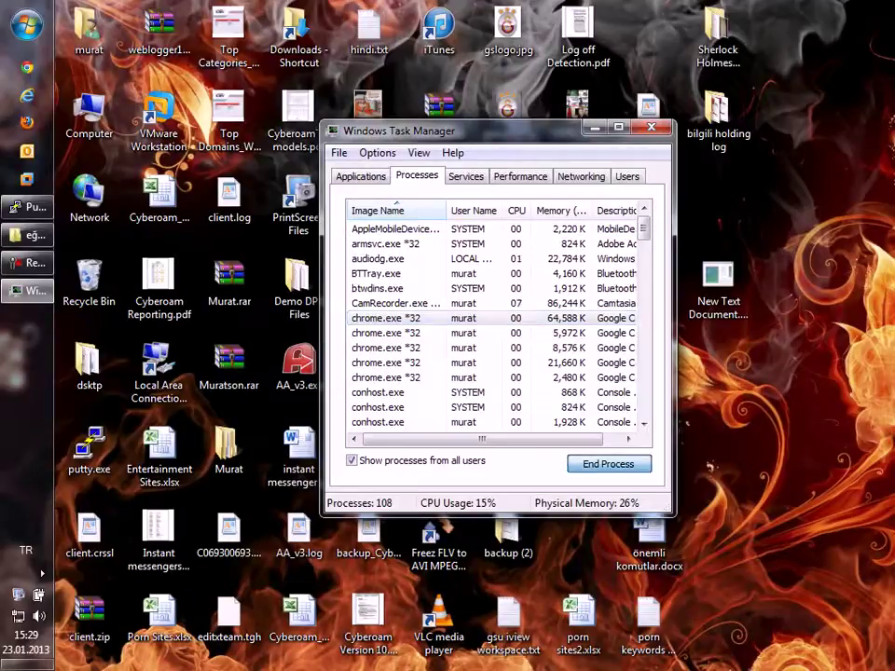
{"action": "key", "text": "Delete"}
{"action": "key", "text": "Return"}
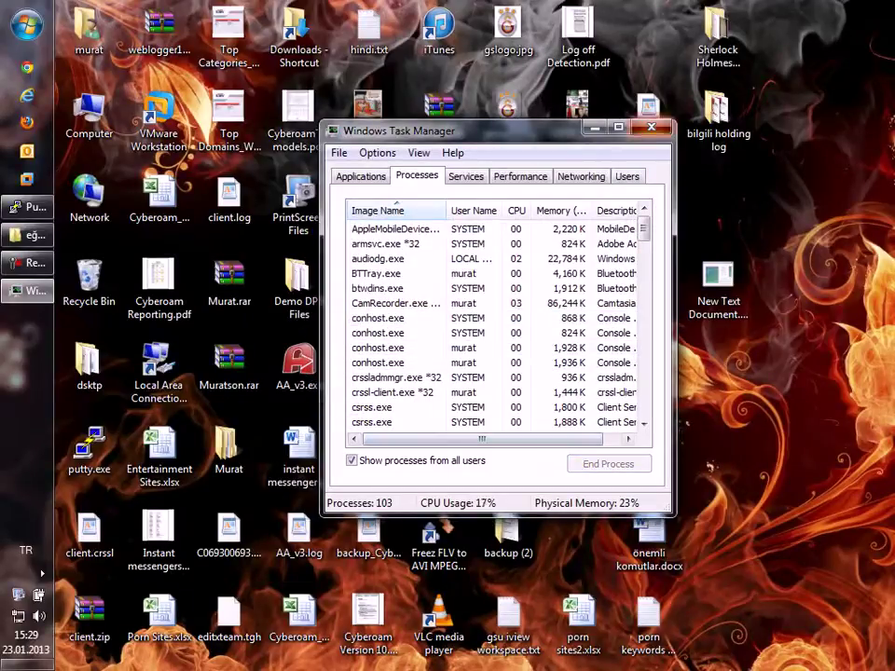
{"action": "key", "text": "alt+F4"}
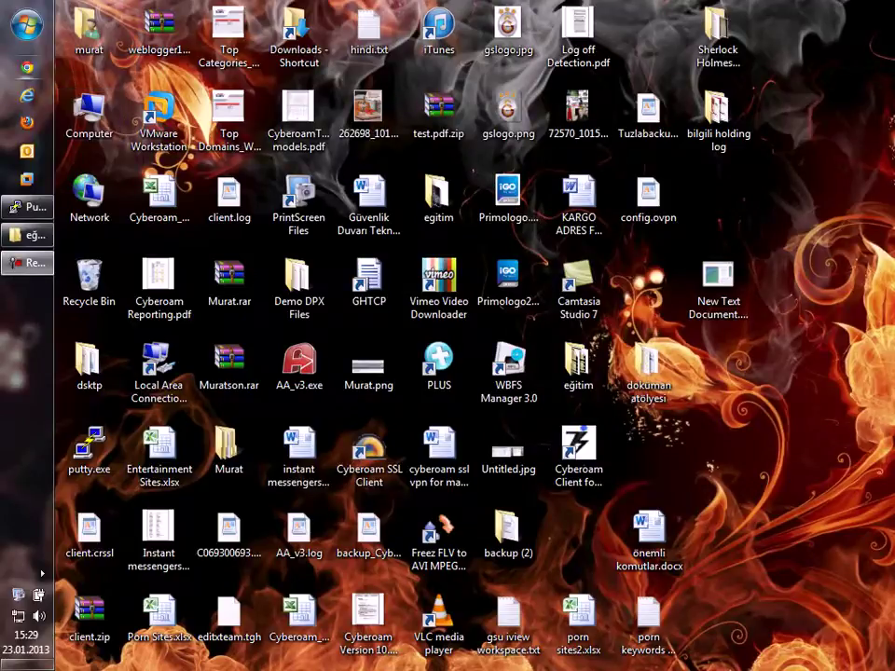
{"action": "left_click", "coordinate": [27, 67]}
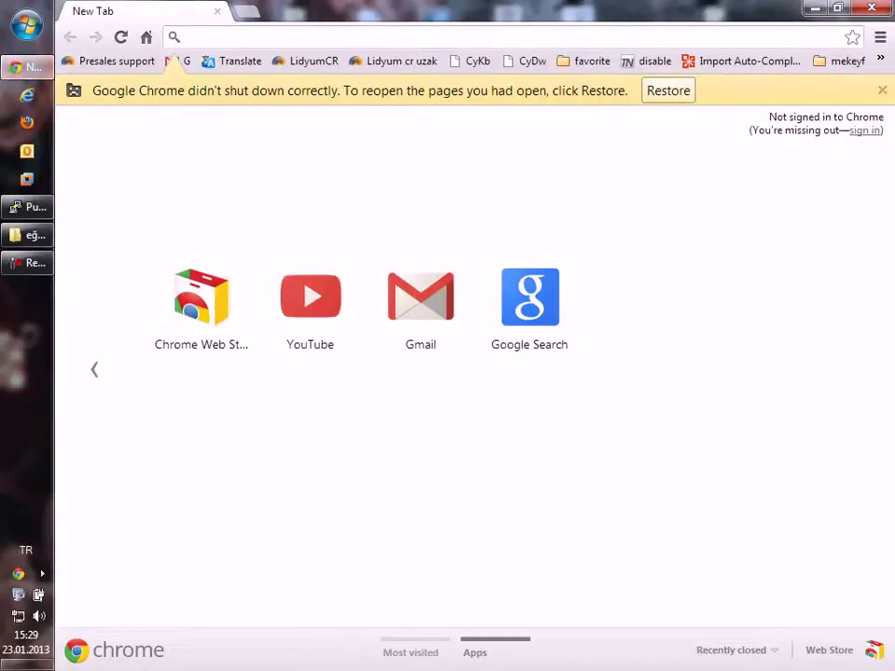
Step: Open Google Search, then the Gmail inbox from the bookmark
{"action": "left_click", "coordinate": [530, 308]}
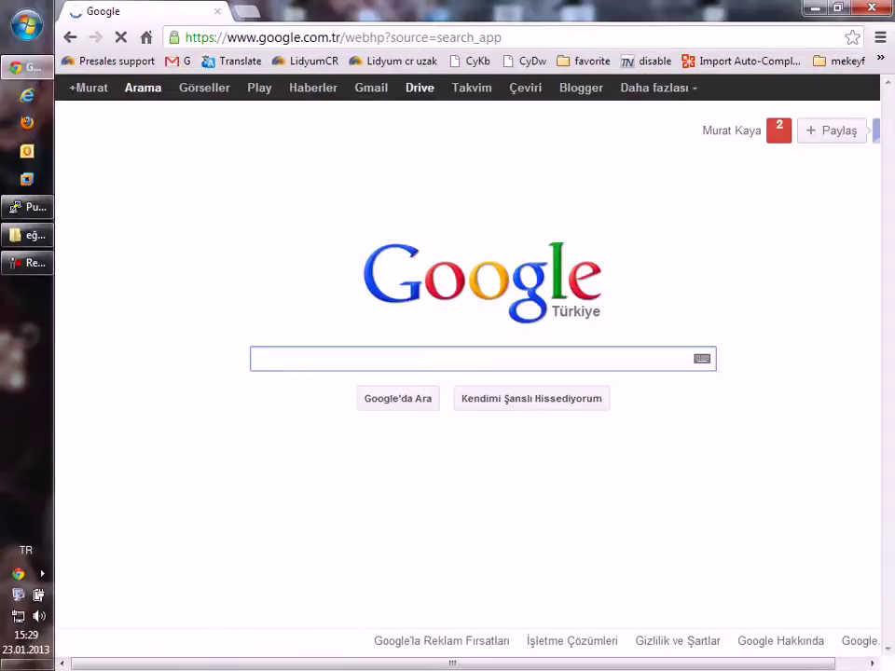
{"action": "key", "text": "ctrl+l"}
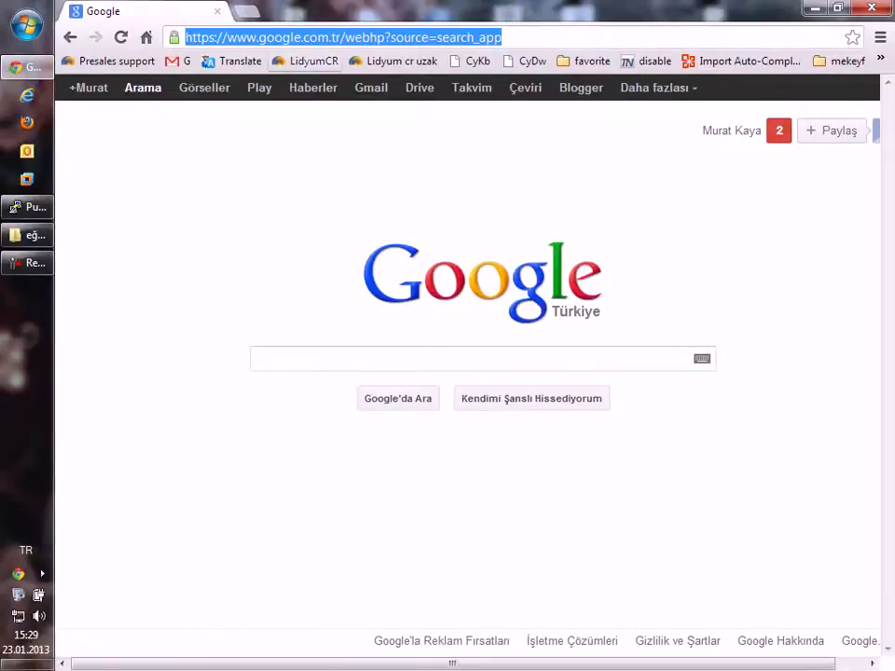
{"action": "left_click", "coordinate": [177, 60]}
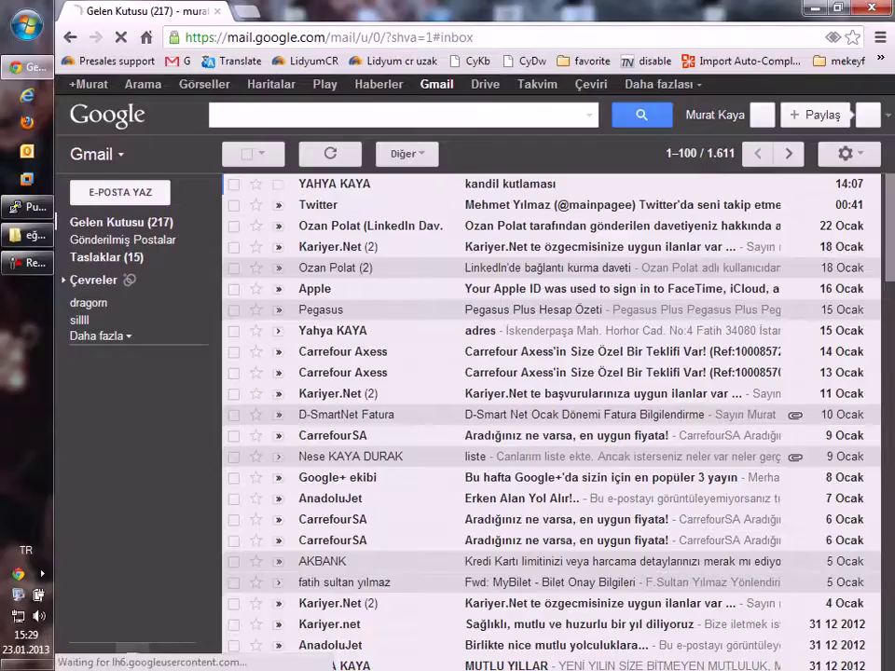
Step: Go to the Cyberoam login page at 172.16.16.16
{"action": "left_click", "coordinate": [326, 37]}
{"action": "type", "text": "172"}
{"action": "key", "text": "Return"}
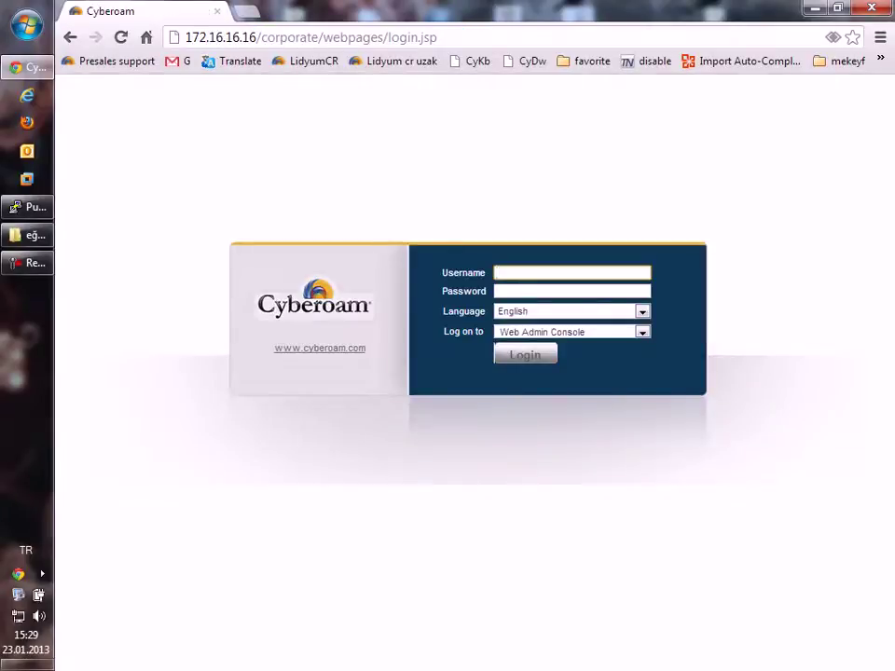
Step: Sign in as admin and open Identity > Live Users, showing the test and test2 sessions
{"action": "type", "text": "admin"}
{"action": "key", "text": "Tab"}
{"action": "type", "text": "admin"}
{"action": "key", "text": "Return"}
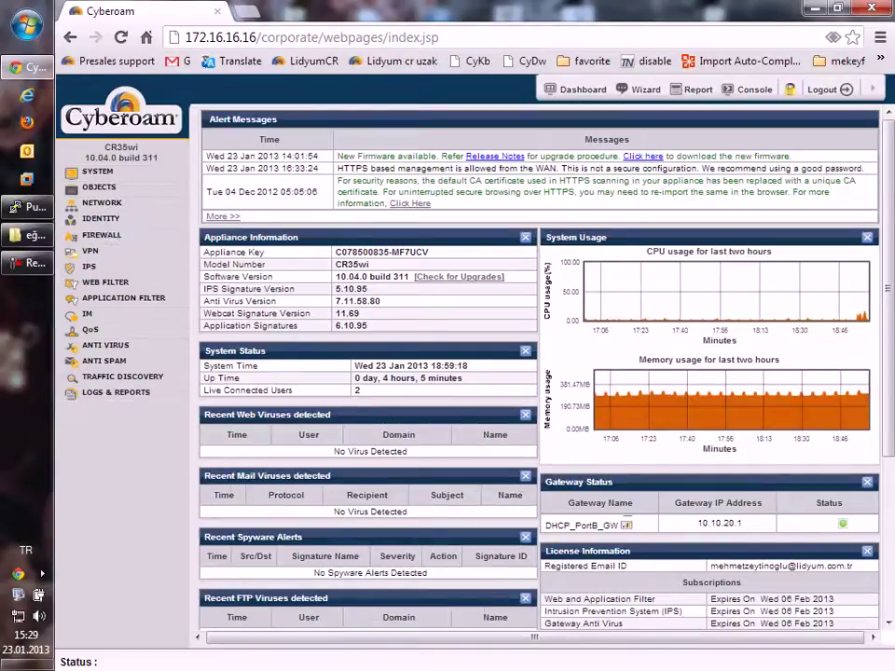
{"action": "mouse_move", "coordinate": [100, 219]}
{"action": "left_click", "coordinate": [115, 304]}
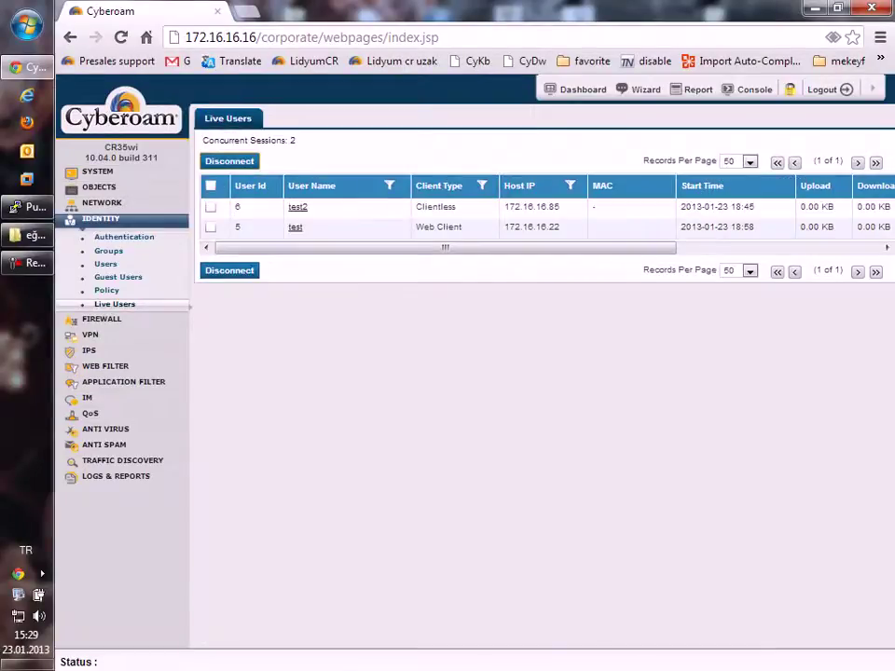
Step: Disconnect the test Web Client session, confirming with OK
{"action": "left_click", "coordinate": [211, 227]}
{"action": "left_click", "coordinate": [229, 270]}
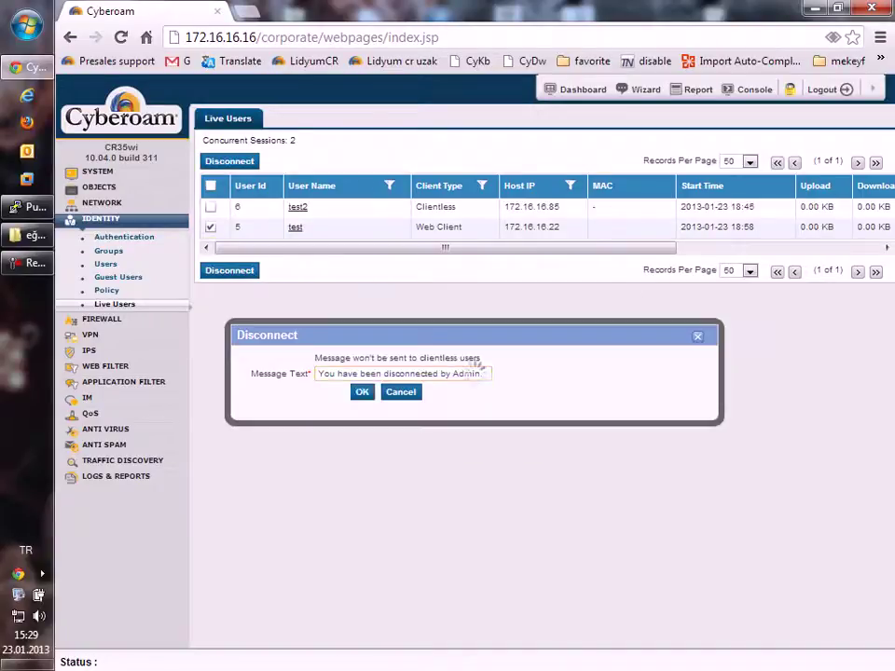
{"action": "left_click", "coordinate": [362, 391]}
Step: Open Internet Explorer, return to the Cyberoam console and expand Logs & Reports
{"action": "left_click", "coordinate": [26, 95]}
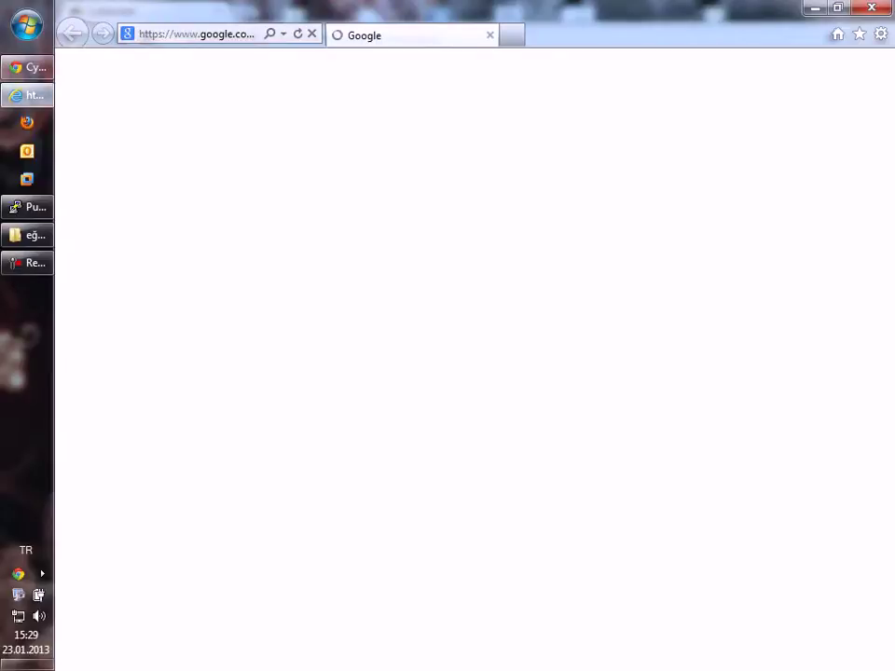
{"action": "left_click", "coordinate": [26, 67]}
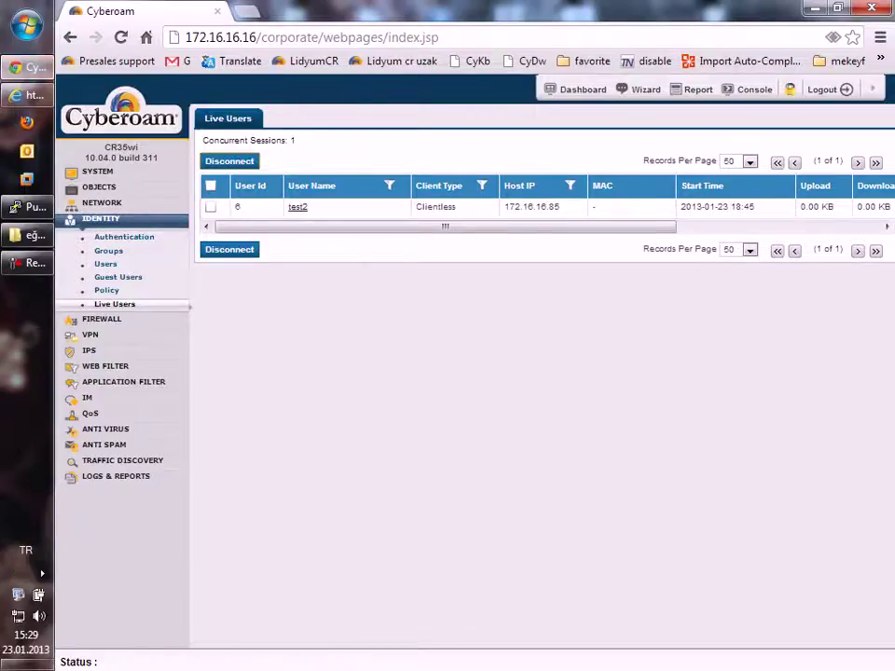
{"action": "left_click", "coordinate": [116, 475]}
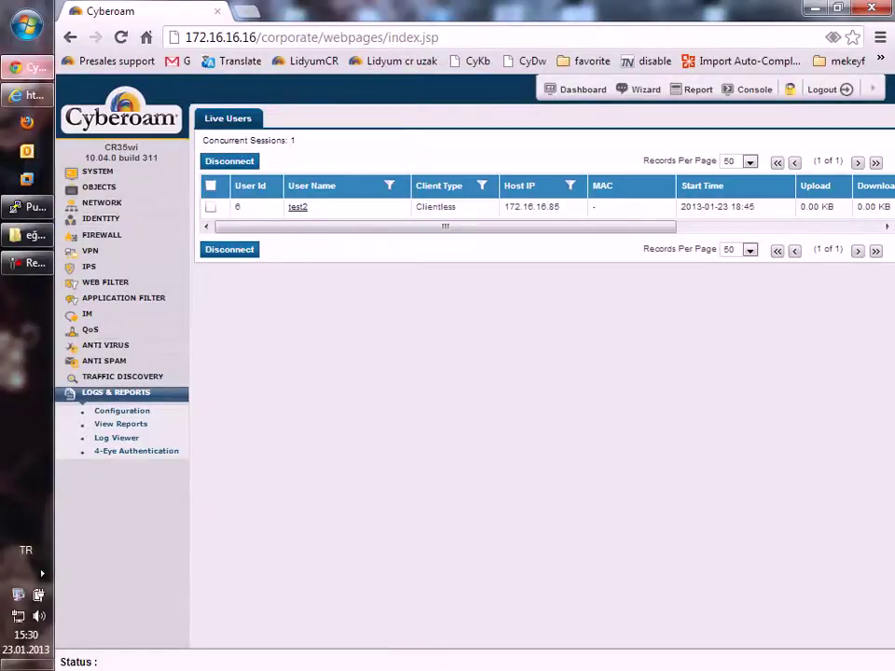
Step: In Internet Explorer, stop and reload Google, then try google.com without the tr/ suffix
{"action": "left_click", "coordinate": [27, 95]}
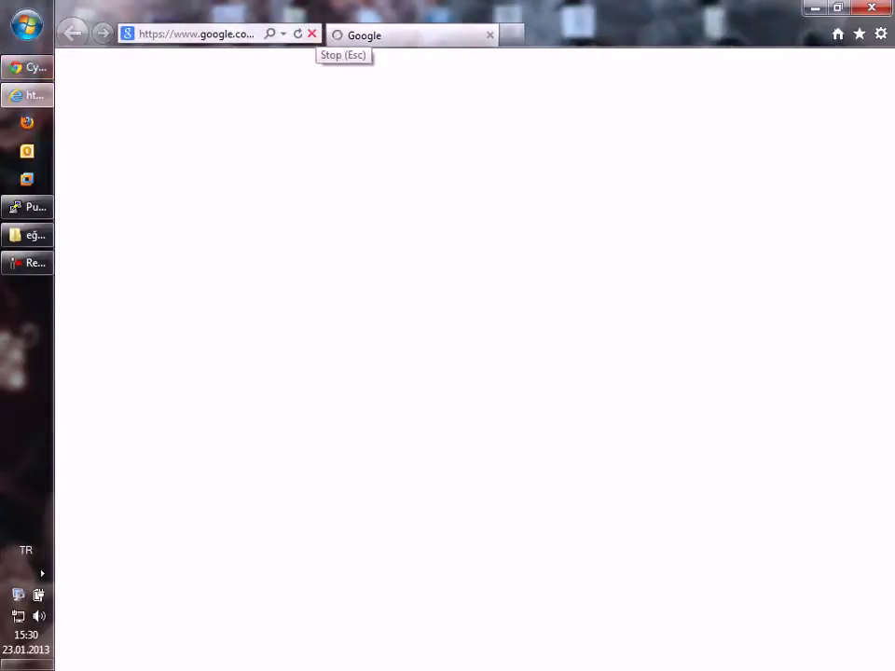
{"action": "left_click", "coordinate": [311, 33]}
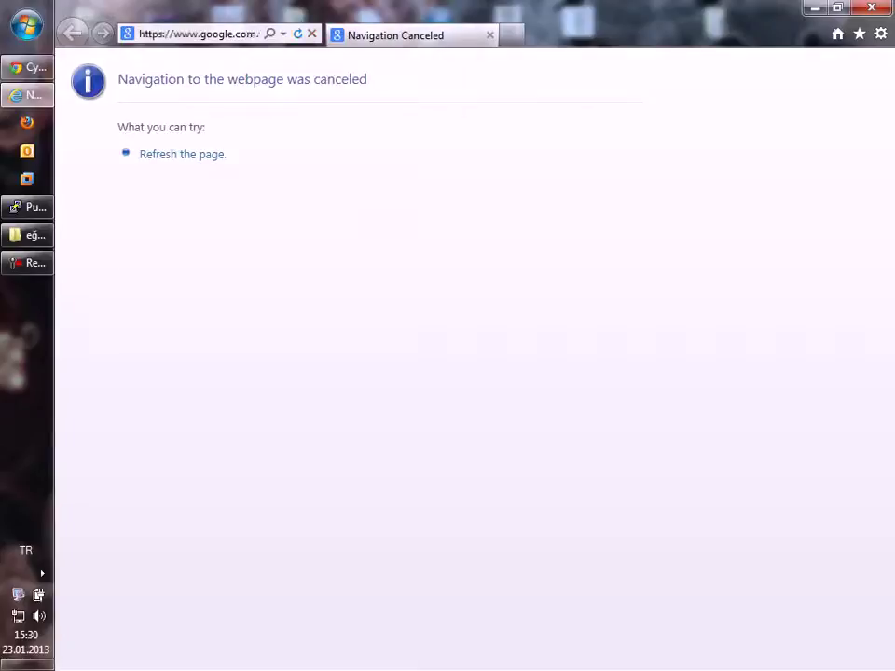
{"action": "left_click", "coordinate": [199, 34]}
{"action": "key", "text": "Return"}
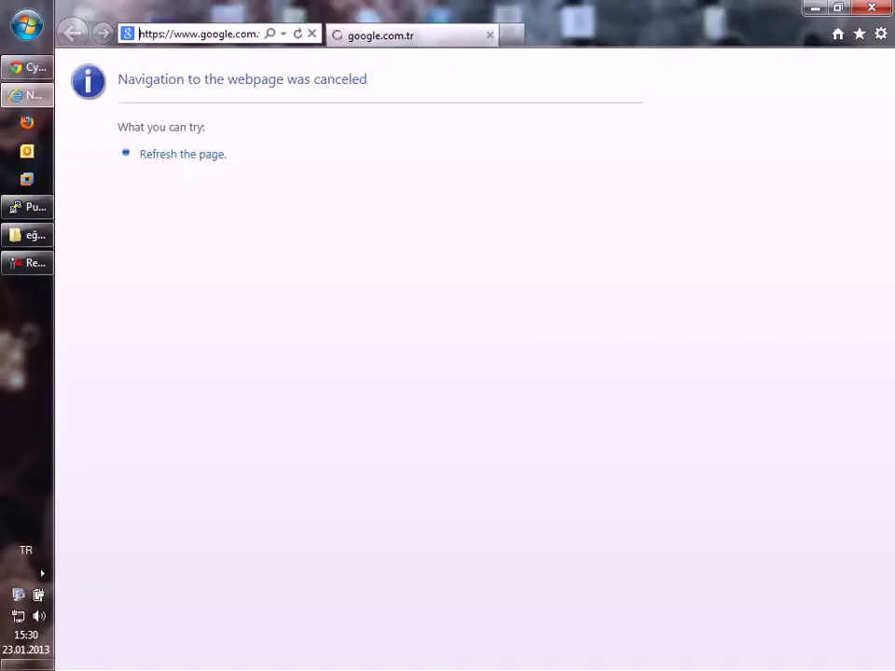
{"action": "left_click", "coordinate": [247, 33]}
{"action": "left_click_drag", "start_coordinate": [250, 34], "coordinate": [258, 33]}
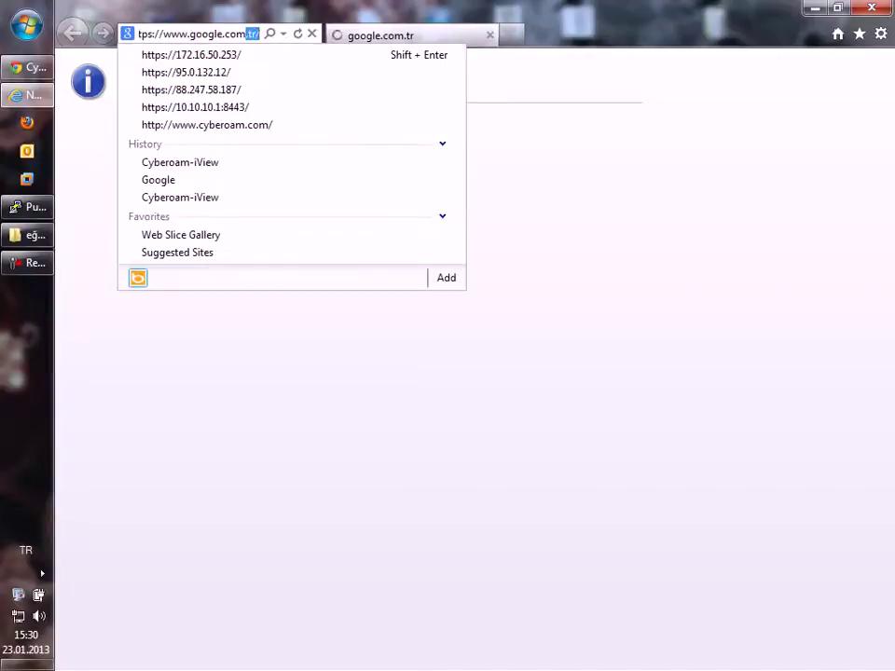
{"action": "key", "text": "BackSpace"}
{"action": "key", "text": "BackSpace"}
{"action": "key", "text": "Return"}
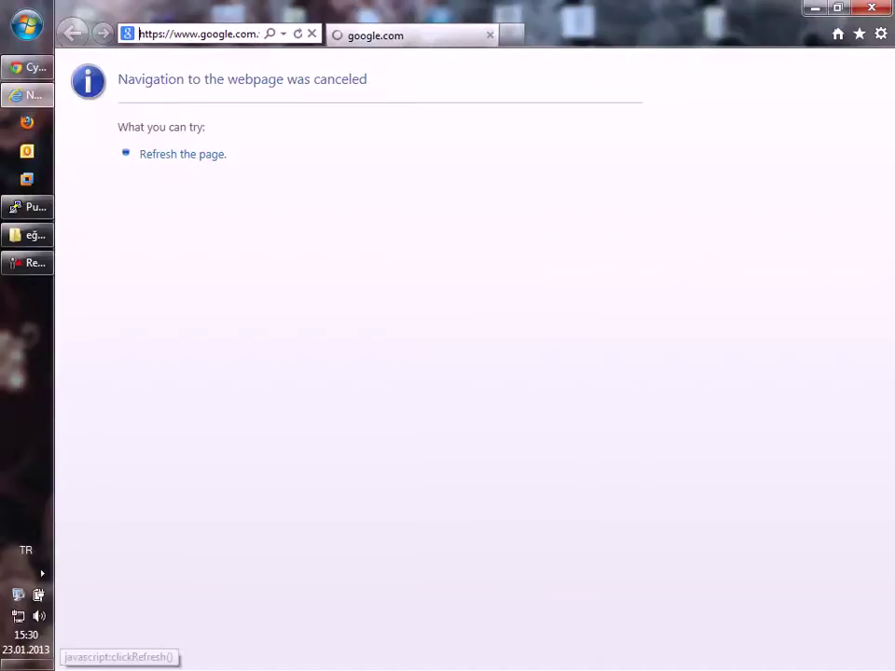
Step: Check the LAN settings in Internet Options, then close the dialogs
{"action": "key", "text": "alt+x"}
{"action": "key", "text": "o"}
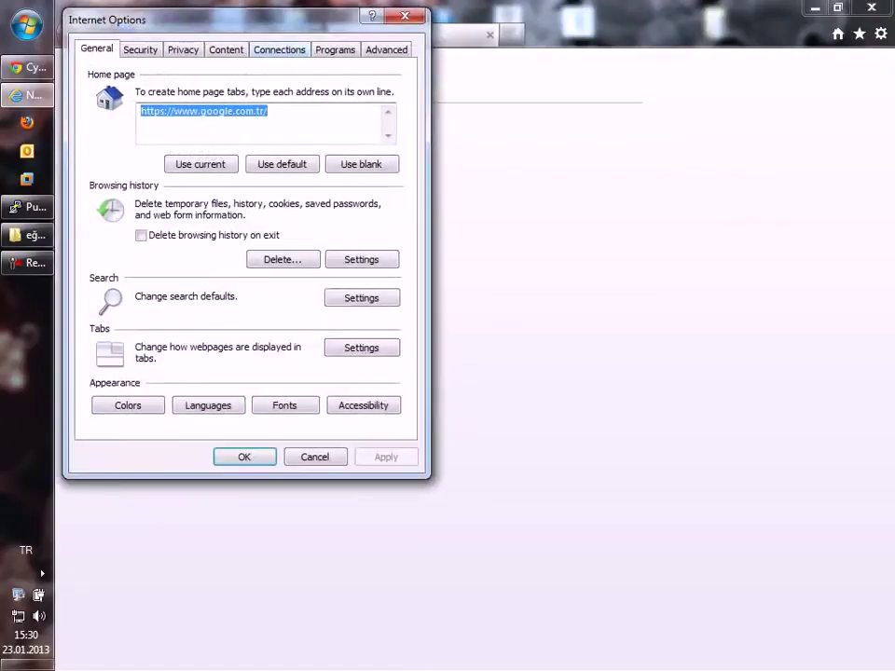
{"action": "key", "text": "ctrl+Tab"}
{"action": "key", "text": "ctrl+Tab"}
{"action": "key", "text": "ctrl+Tab"}
{"action": "key", "text": "ctrl+Tab"}
{"action": "key", "text": "alt+l"}
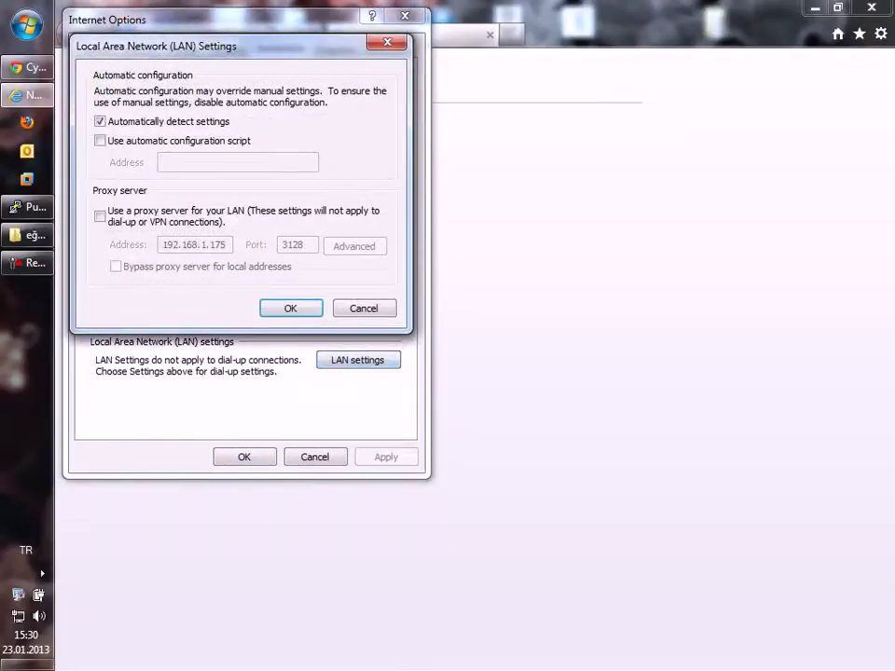
{"action": "key", "text": "Escape"}
{"action": "key", "text": "Escape"}
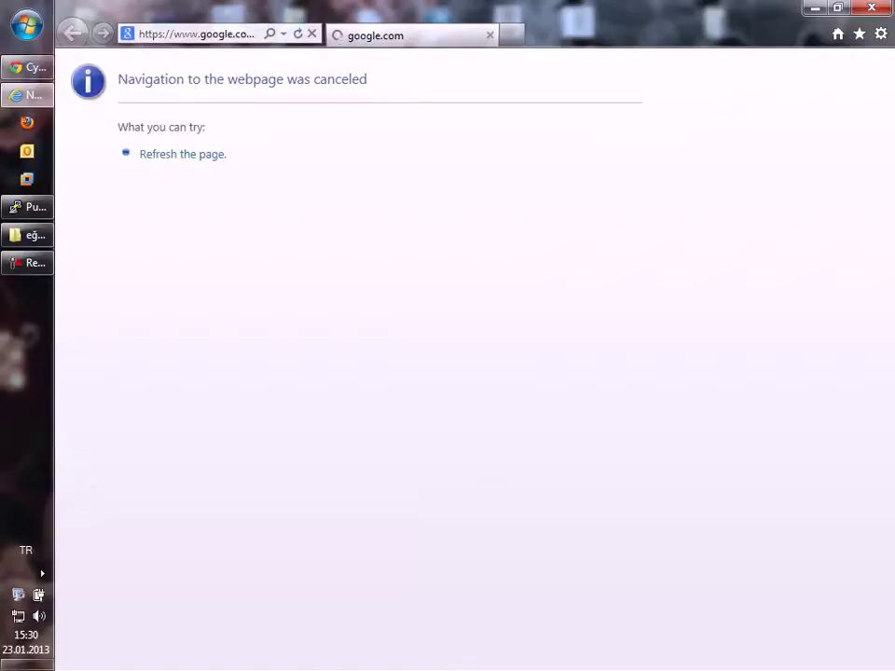
{"action": "key", "text": "alt+d"}
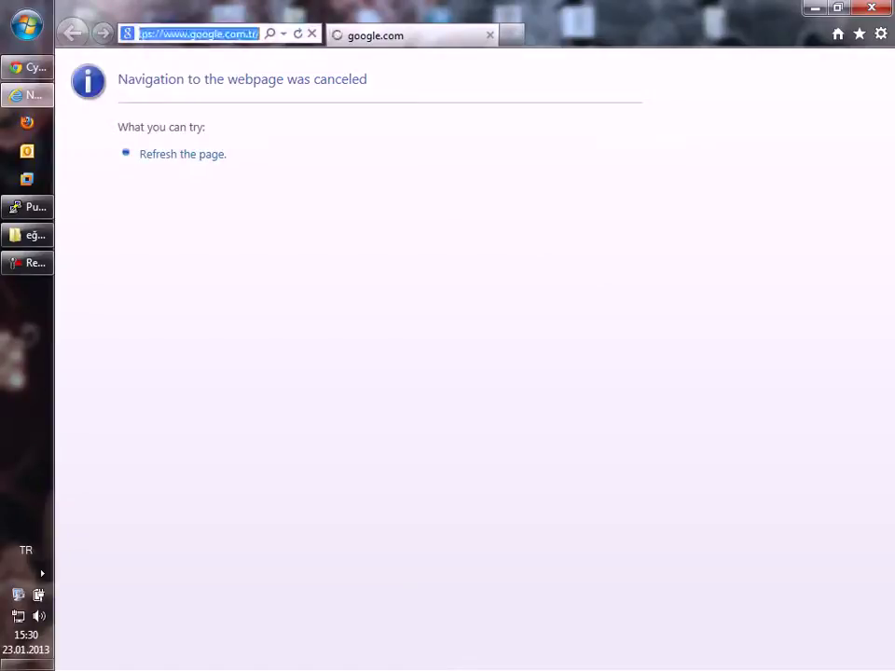
{"action": "left_click", "coordinate": [169, 34]}
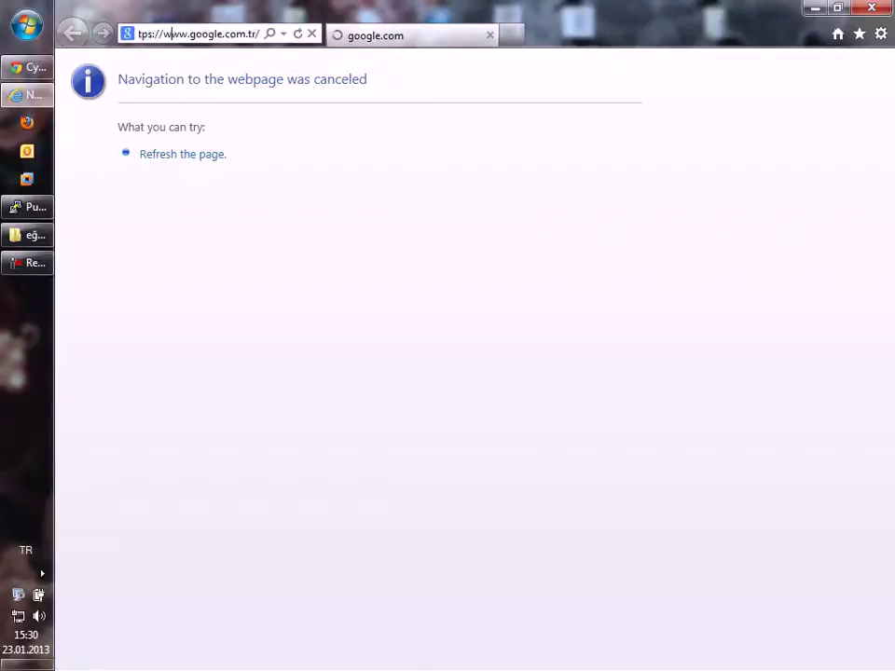
{"action": "key", "text": "shift+Home"}
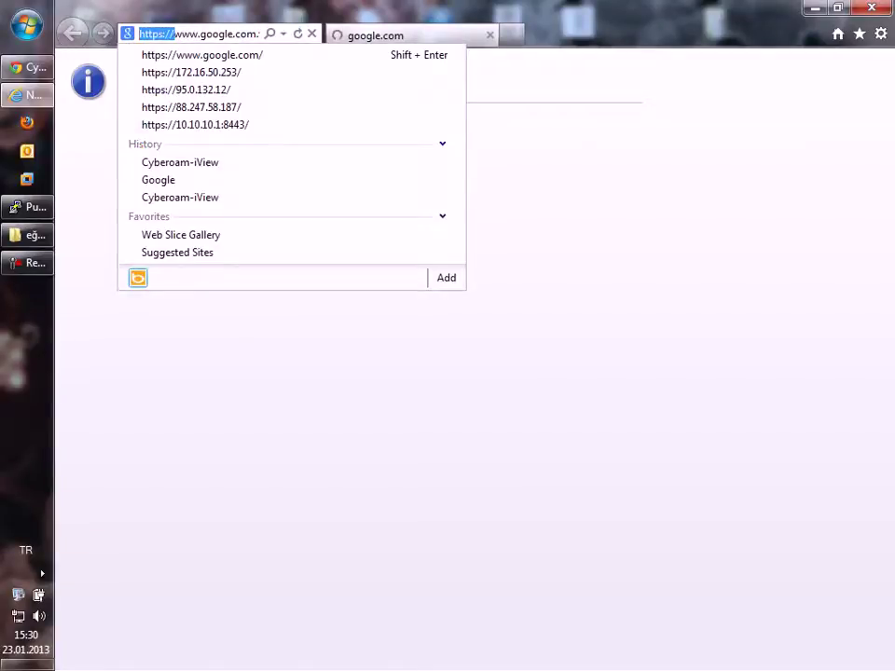
{"action": "key", "text": "BackSpace"}
{"action": "left_click", "coordinate": [142, 34]}
{"action": "key", "text": "End"}
{"action": "key", "text": "BackSpace"}
{"action": "key", "text": "BackSpace"}
{"action": "key", "text": "BackSpace"}
{"action": "key", "text": "BackSpace"}
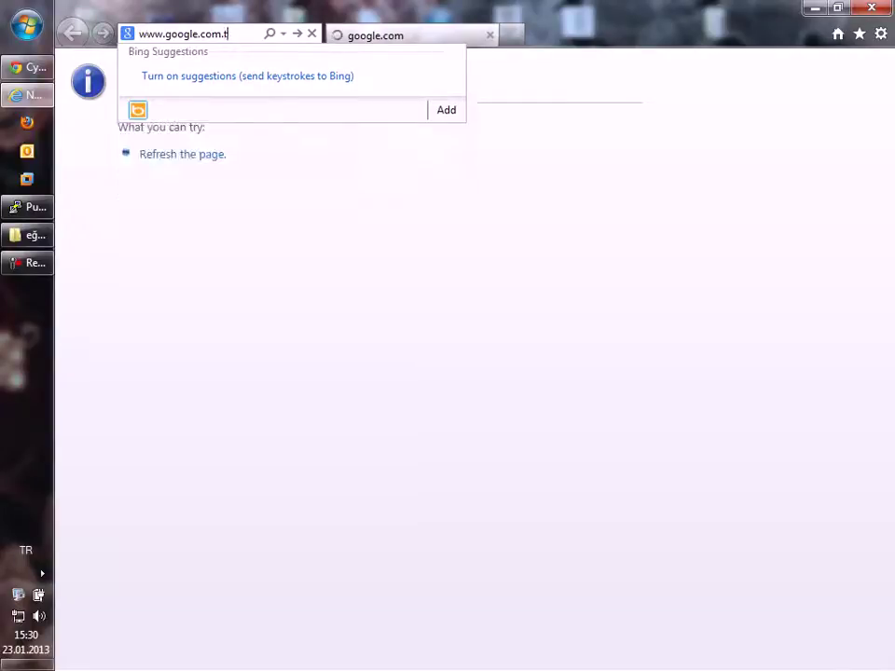
{"action": "key", "text": "Return"}
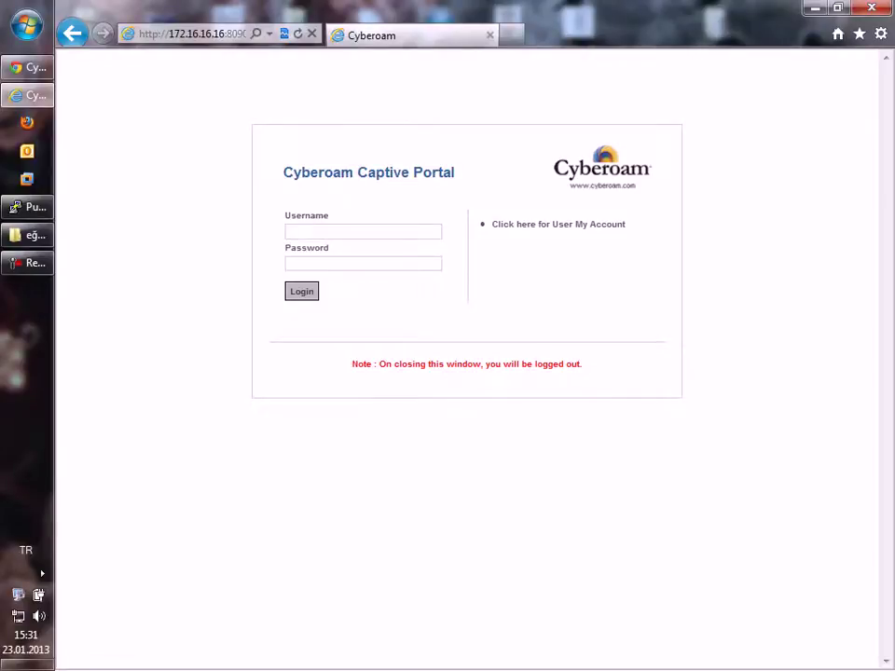
Step: Log in to the Captive Portal as test with the account's password
{"action": "type", "text": "test"}
{"action": "key", "text": "Tab"}
{"action": "type", "text": "test"}
{"action": "key", "text": "Return"}
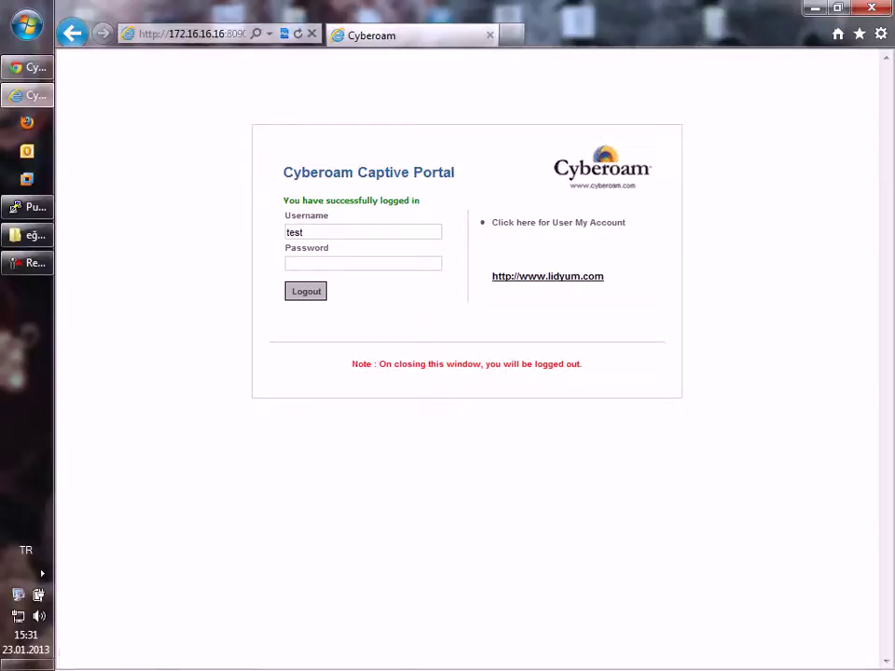
Step: Open the lidyum.com redirect page, close its tab and log off
{"action": "left_click", "coordinate": [547, 276]}
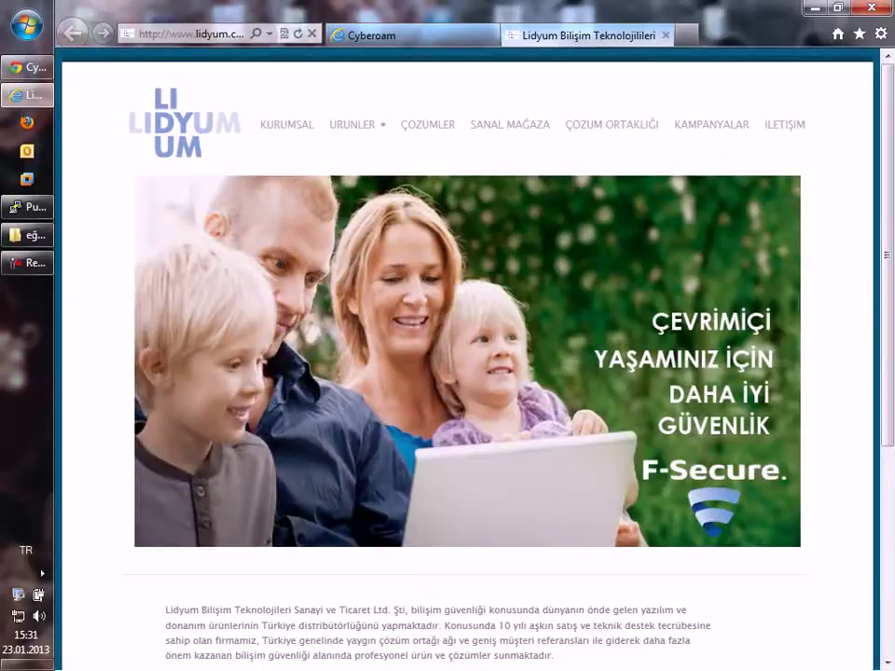
{"action": "key", "text": "ctrl+w"}
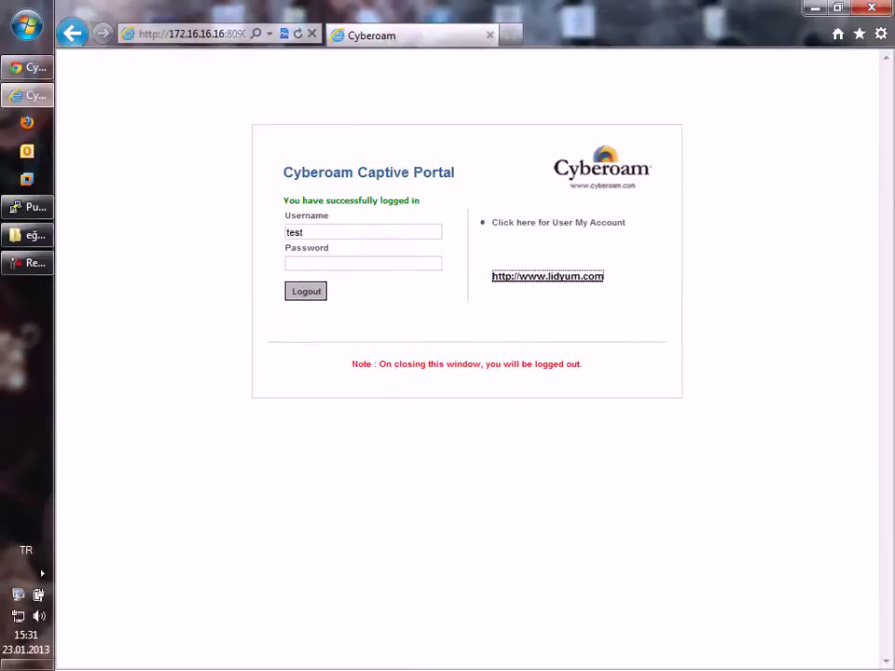
{"action": "key", "text": "Return"}
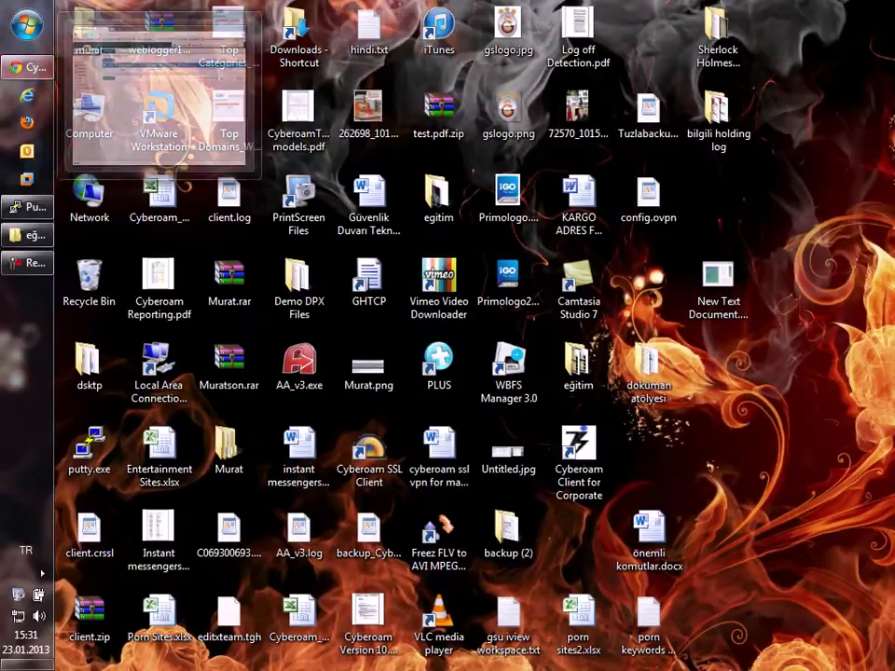
Step: Open Identity > Authentication's Firewall tab and highlight CTAS Settings and Maximum Session Timeout
{"action": "left_click", "coordinate": [28, 68]}
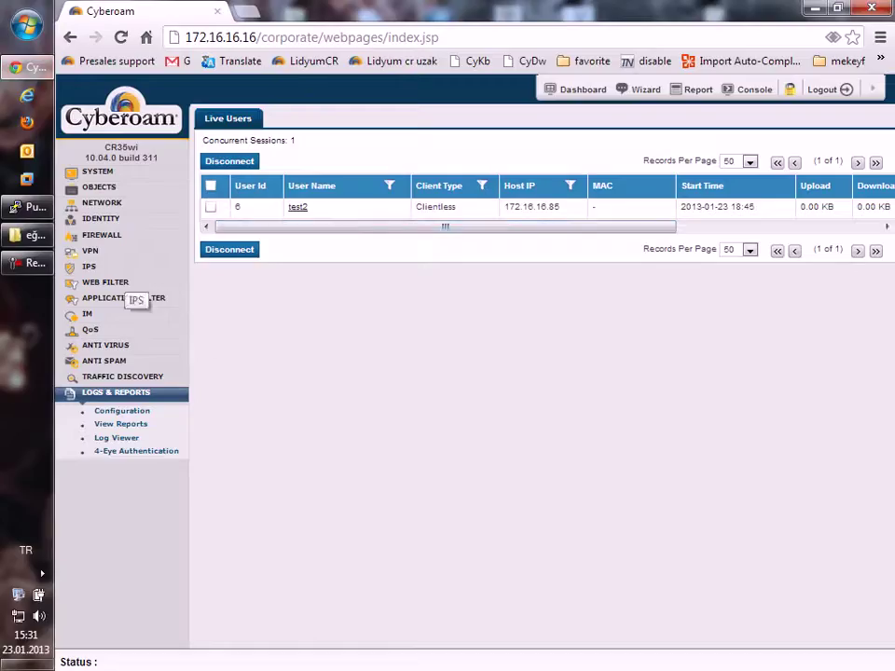
{"action": "left_click", "coordinate": [100, 218]}
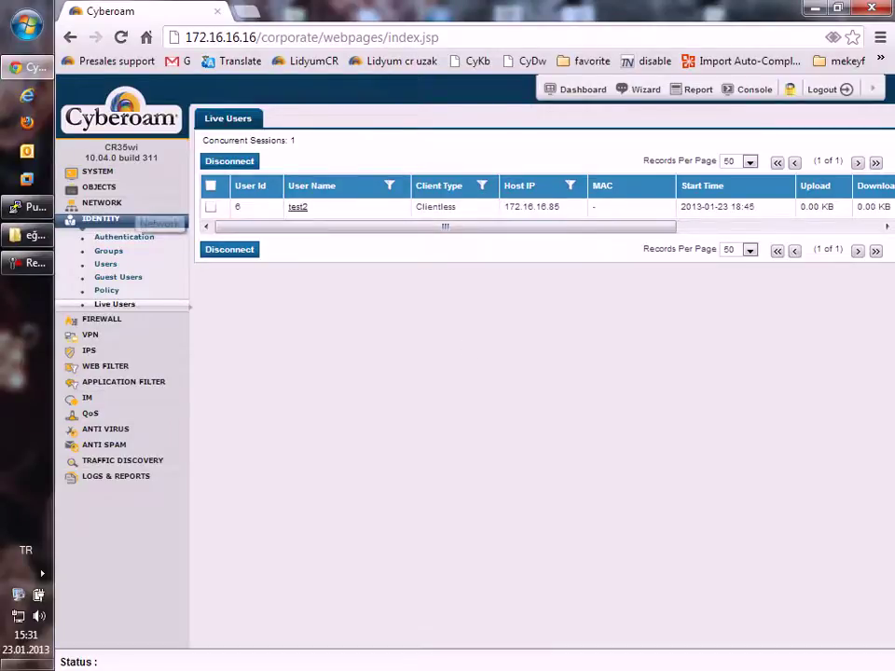
{"action": "left_click", "coordinate": [124, 236]}
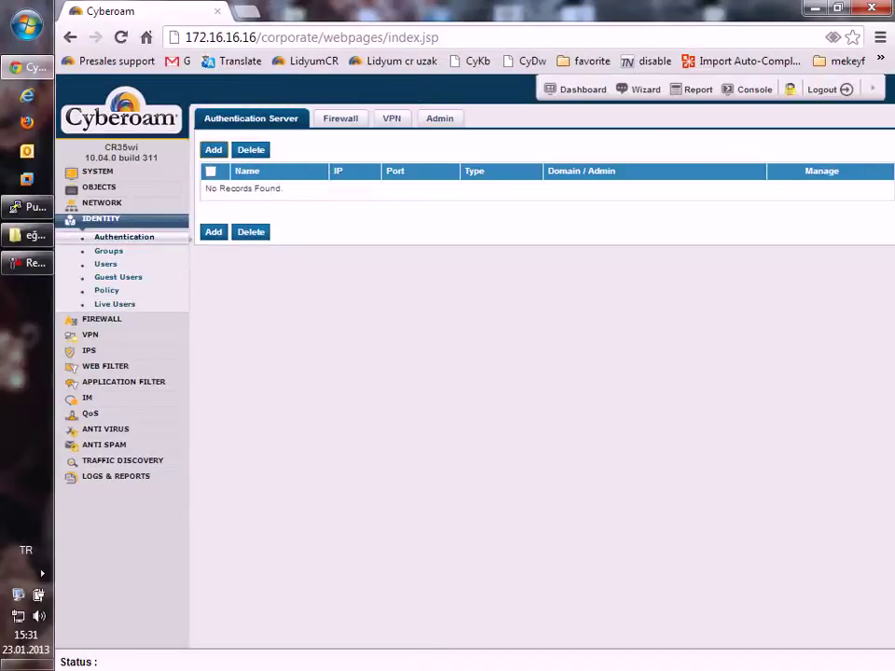
{"action": "left_click", "coordinate": [340, 119]}
{"action": "scroll", "coordinate": [536, 392], "scroll_direction": "down", "scroll_amount": 5}
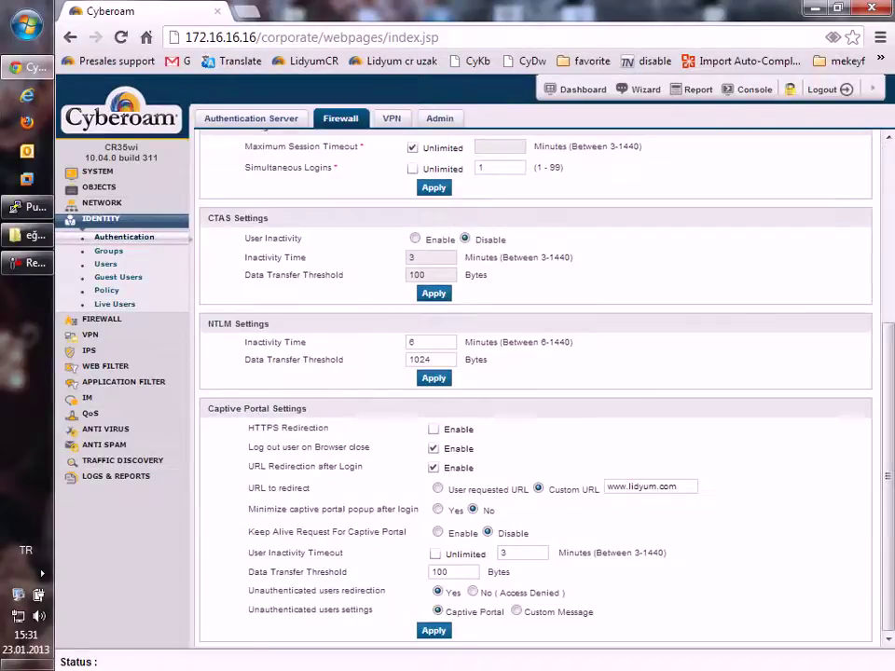
{"action": "scroll", "coordinate": [536, 392], "scroll_direction": "up", "scroll_amount": 2}
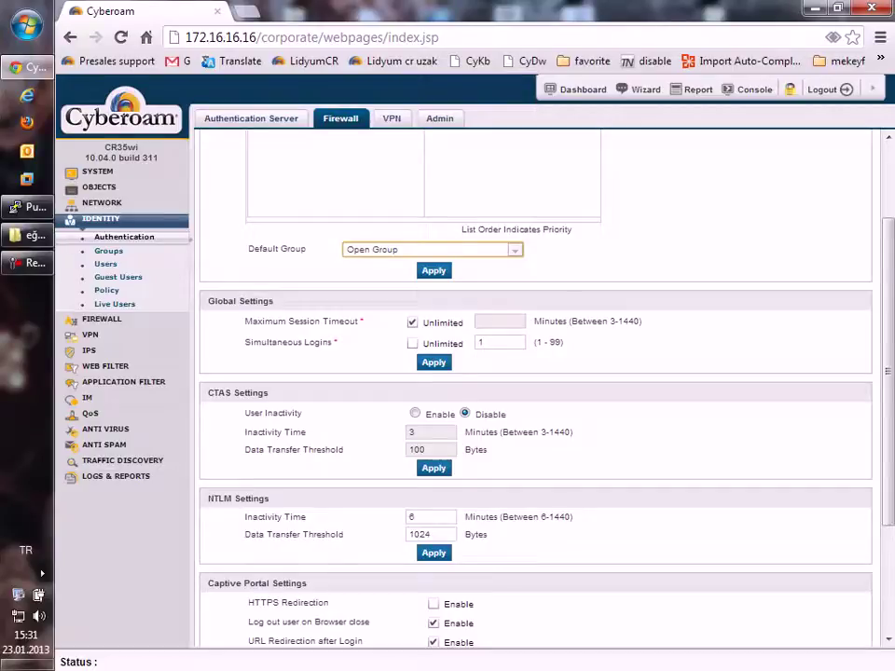
{"action": "left_click_drag", "start_coordinate": [201, 386], "coordinate": [570, 432]}
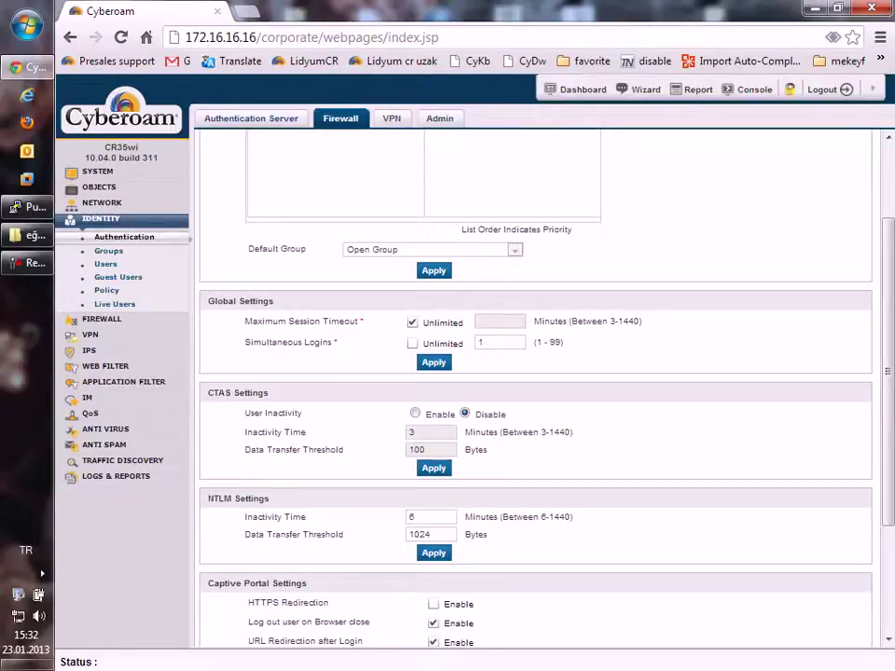
{"action": "left_click_drag", "start_coordinate": [205, 322], "coordinate": [400, 321]}
Step: Uncheck Unlimited, set Maximum Session Timeout to 720 minutes, then open Identity > Users
{"action": "left_click", "coordinate": [412, 322]}
{"action": "left_click", "coordinate": [500, 321]}
{"action": "type", "text": "720"}
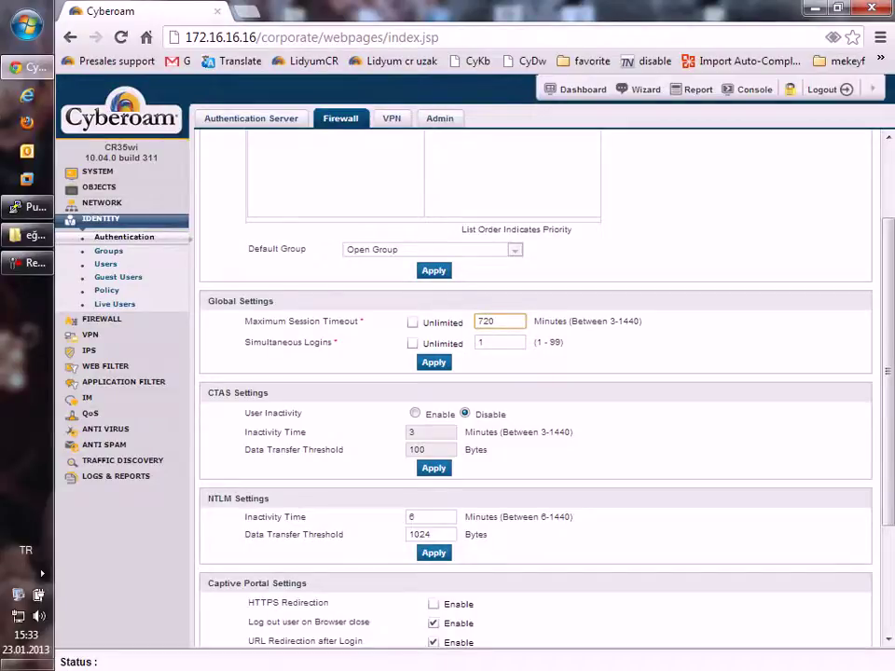
{"action": "left_click", "coordinate": [370, 241]}
{"action": "scroll", "coordinate": [536, 392], "scroll_direction": "up", "scroll_amount": 2}
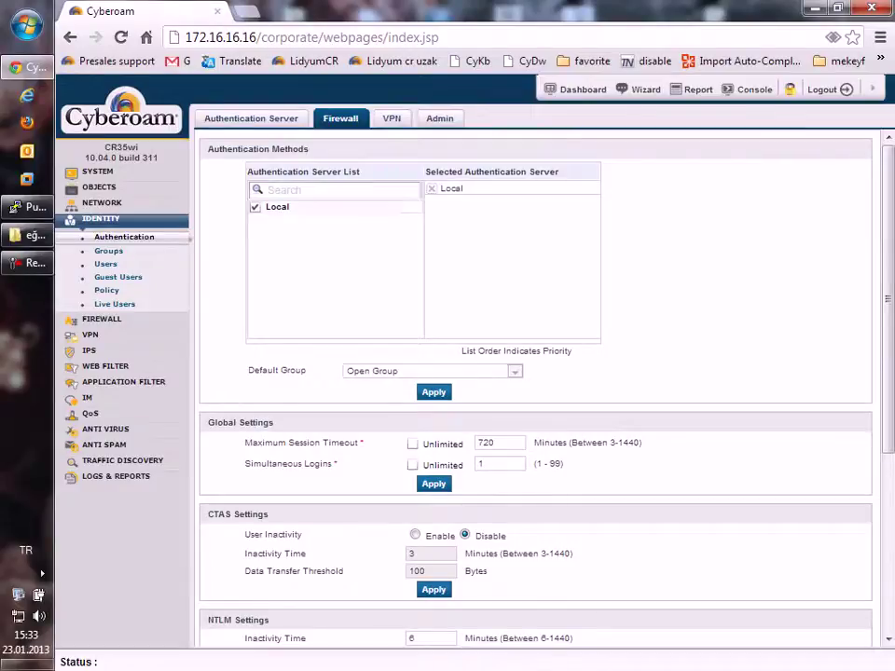
{"action": "left_click", "coordinate": [105, 264]}
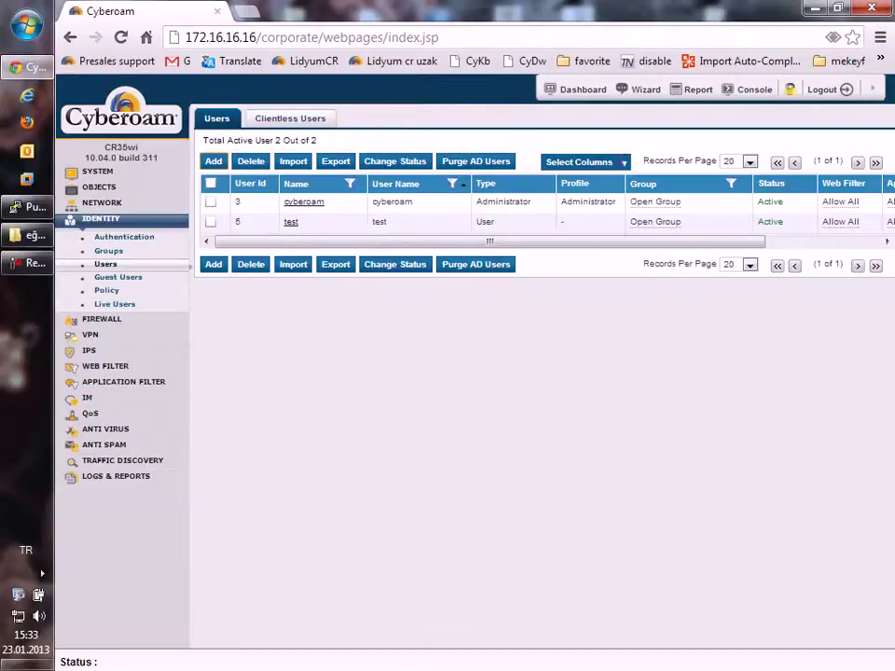
Step: Go to System > Administration's Captive Portal settings and preview the login page
{"action": "left_click", "coordinate": [118, 277]}
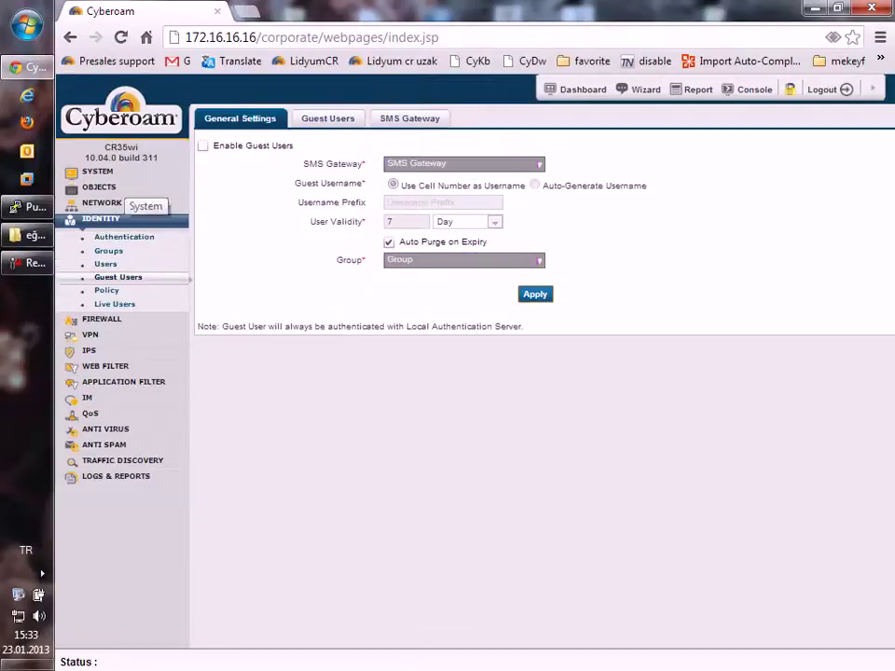
{"action": "left_click", "coordinate": [98, 172]}
{"action": "left_click", "coordinate": [124, 190]}
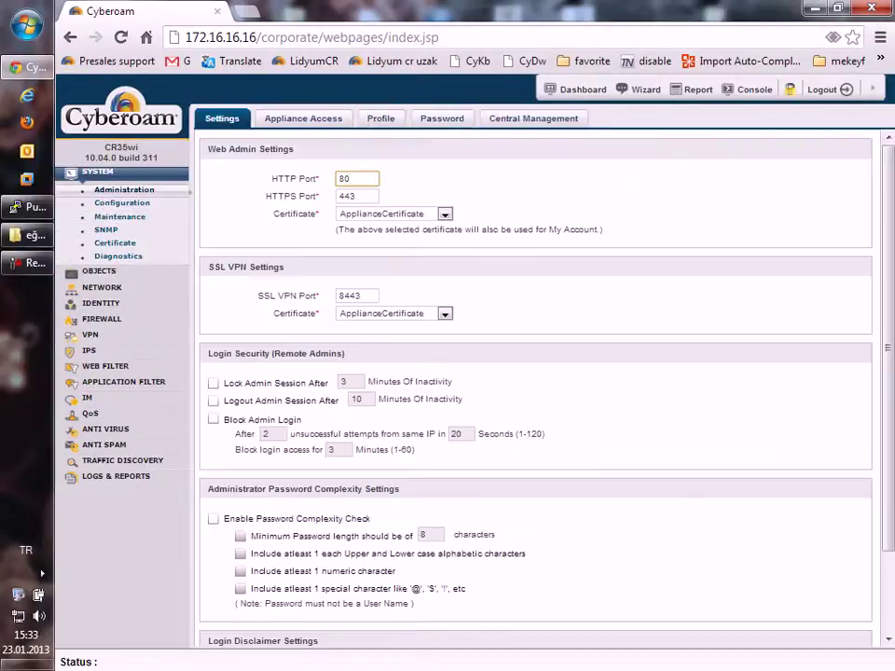
{"action": "left_click", "coordinate": [121, 202]}
{"action": "left_click", "coordinate": [573, 119]}
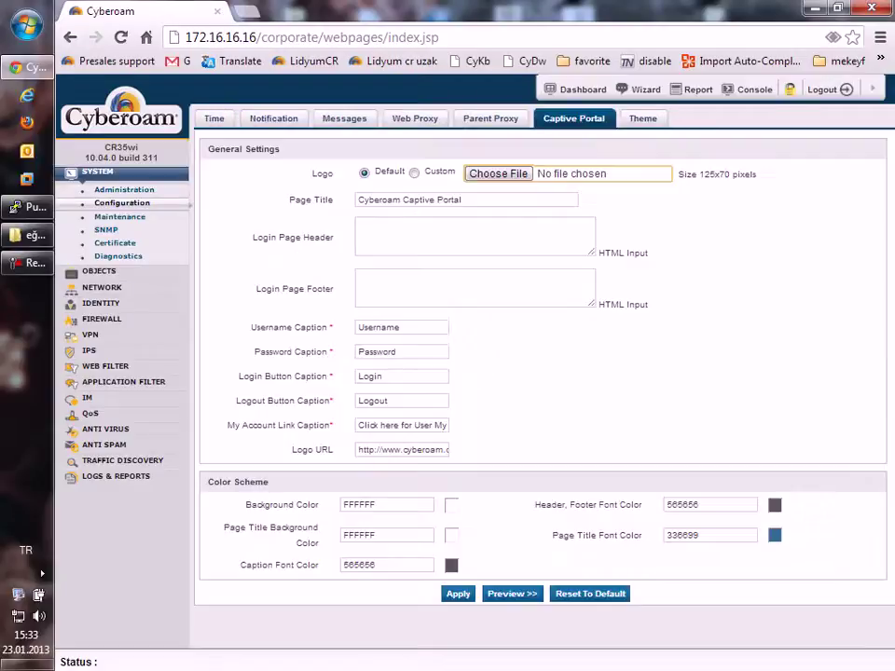
{"action": "left_click", "coordinate": [512, 594]}
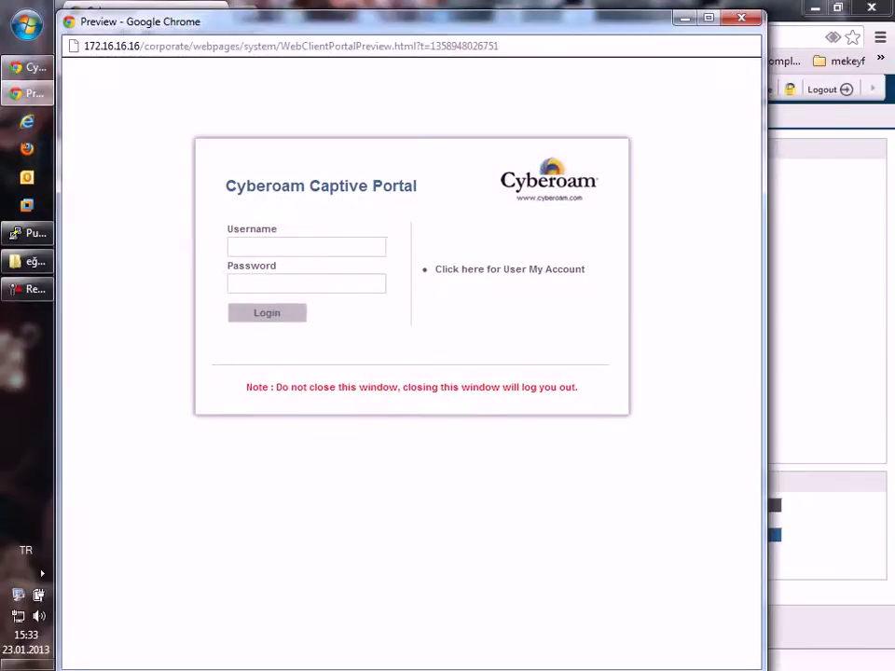
{"action": "left_click", "coordinate": [741, 18]}
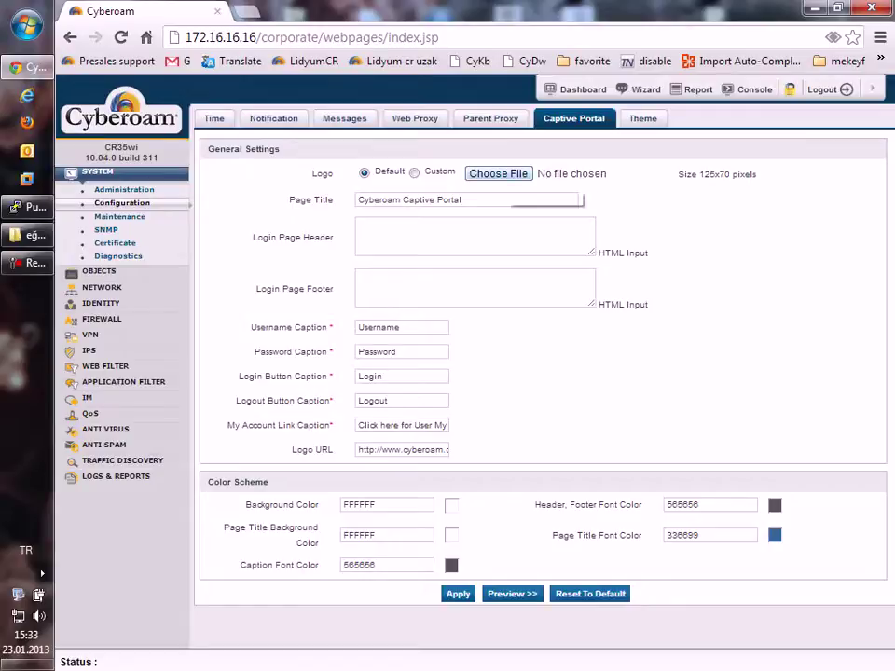
Step: Select the Custom logo option without a file, preview the login page twice, then expand Identity
{"action": "left_click", "coordinate": [414, 173]}
{"action": "left_click", "coordinate": [498, 173]}
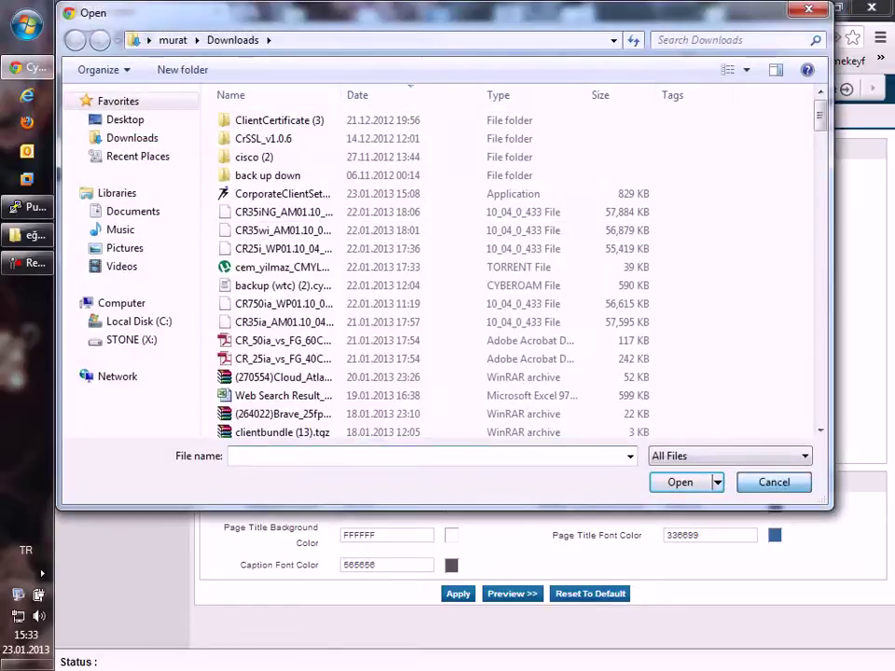
{"action": "key", "text": "Escape"}
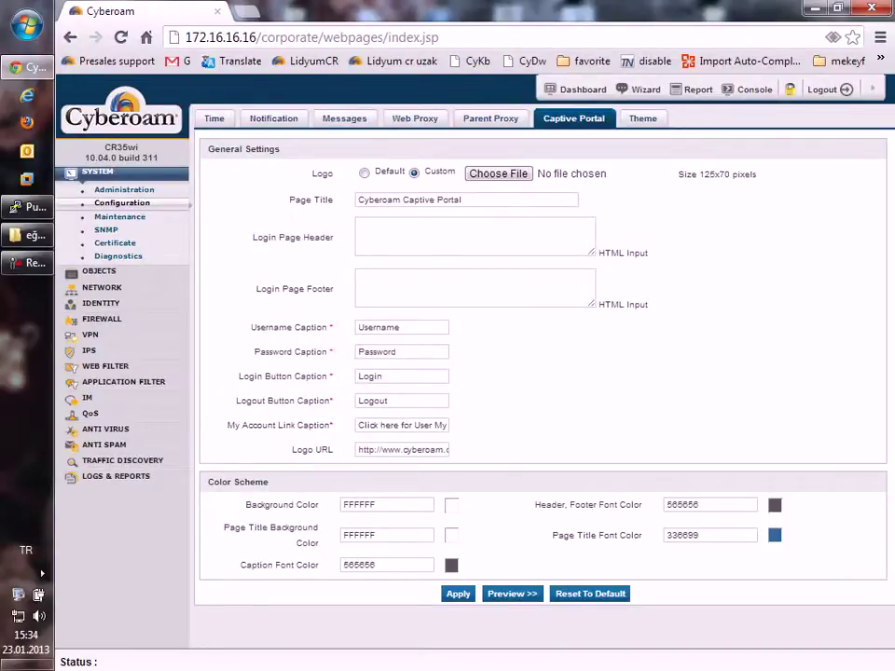
{"action": "left_click", "coordinate": [512, 592]}
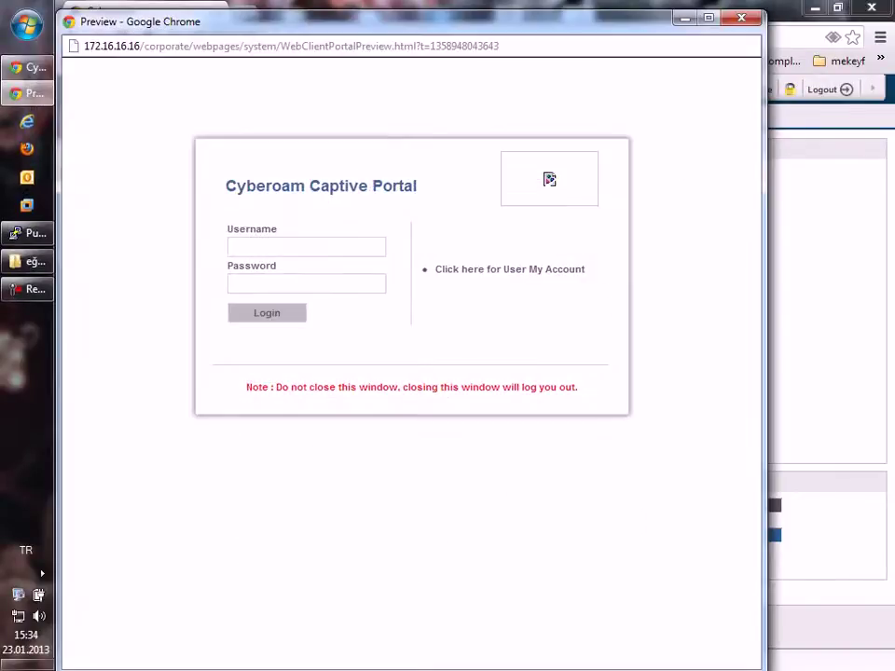
{"action": "left_click", "coordinate": [741, 17]}
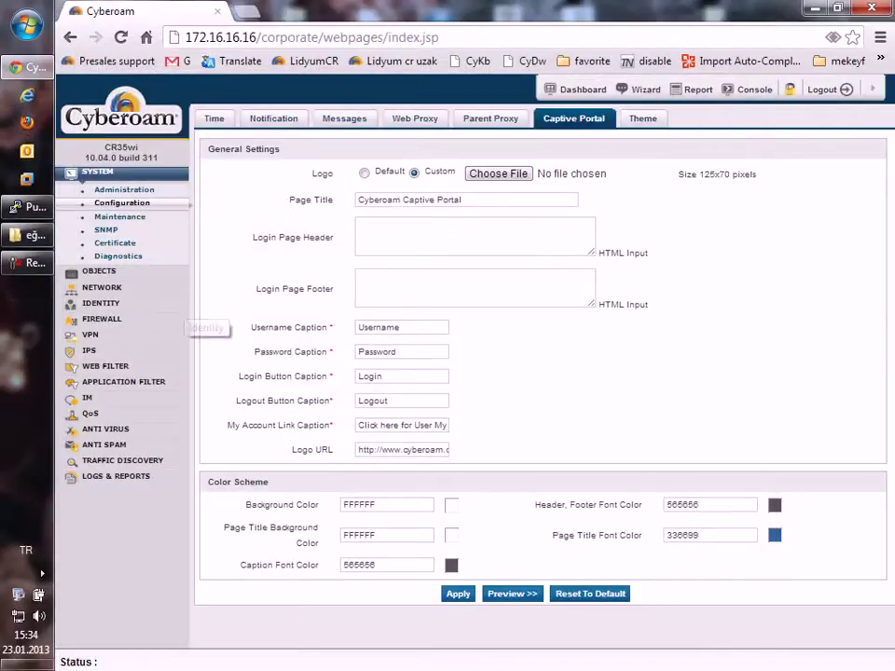
{"action": "left_click", "coordinate": [511, 593]}
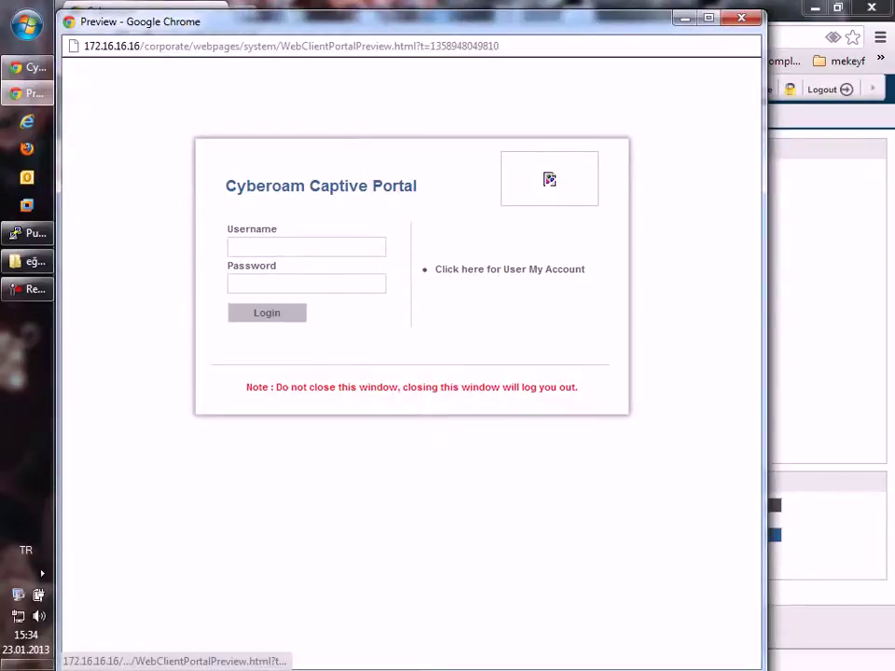
{"action": "left_click", "coordinate": [741, 18]}
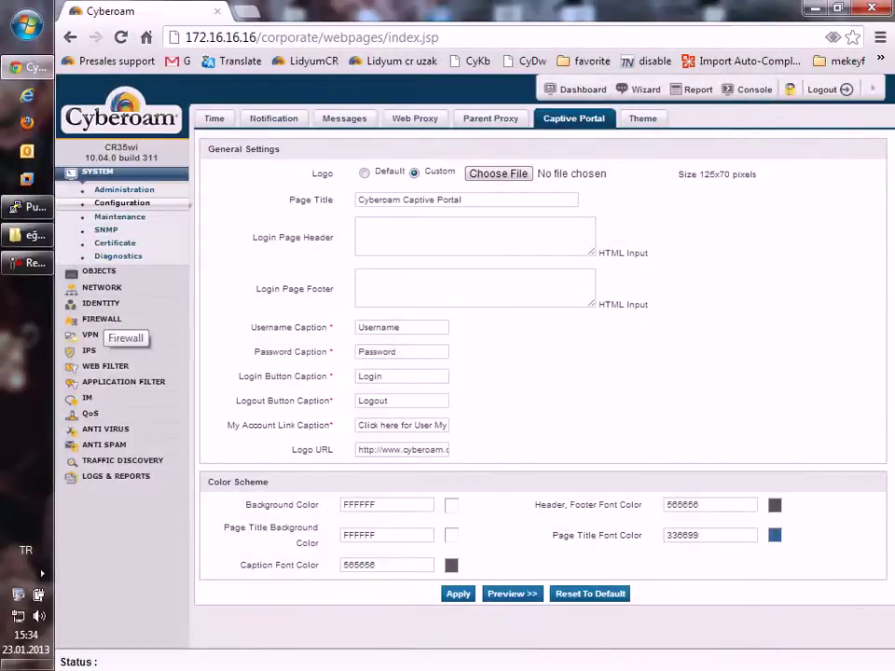
{"action": "left_click", "coordinate": [100, 303]}
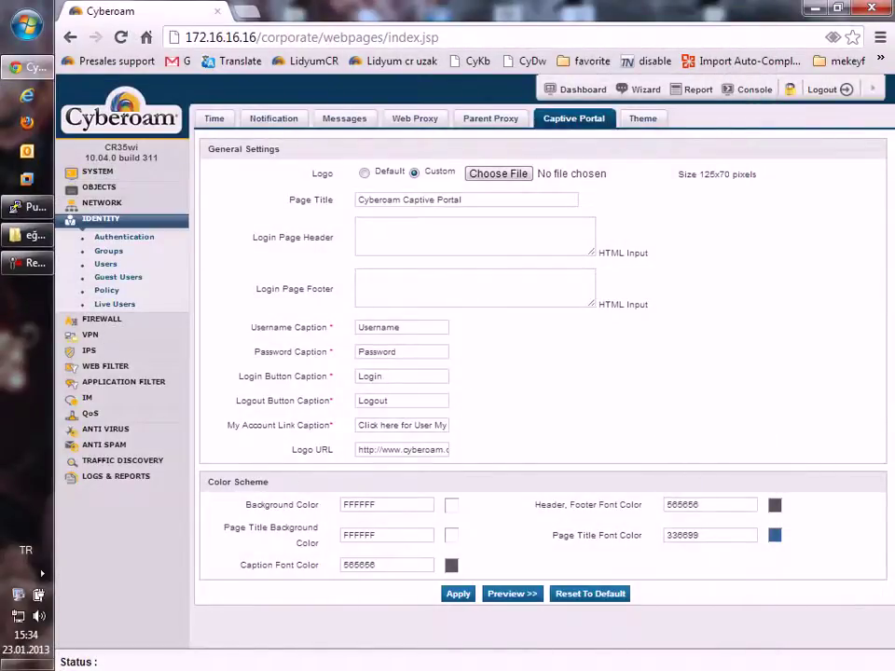
Step: Enable guest users and list the SMS gateways Netcore, Sms_GUPSHUP and Turkcell
{"action": "left_click", "coordinate": [118, 277]}
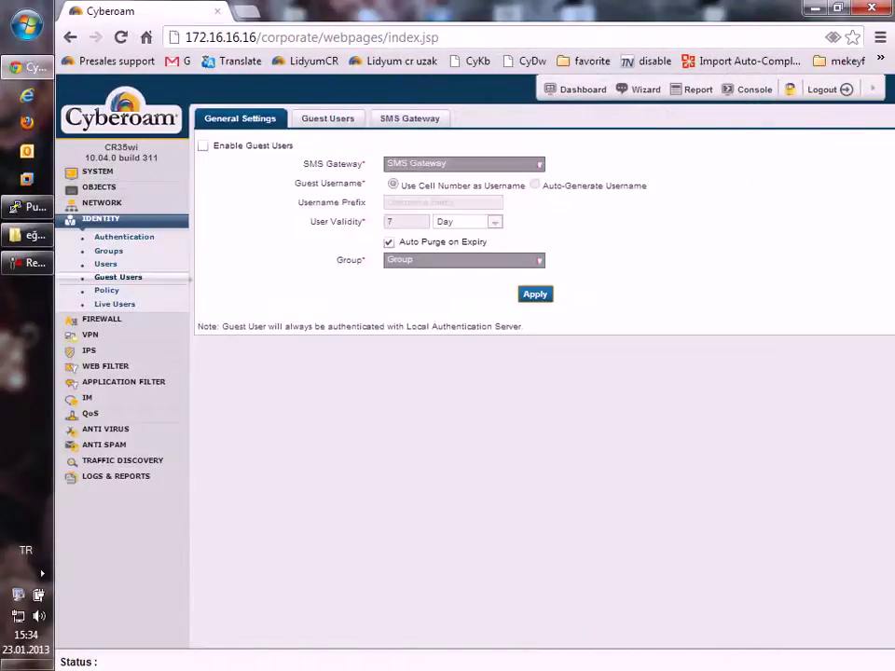
{"action": "left_click", "coordinate": [202, 145]}
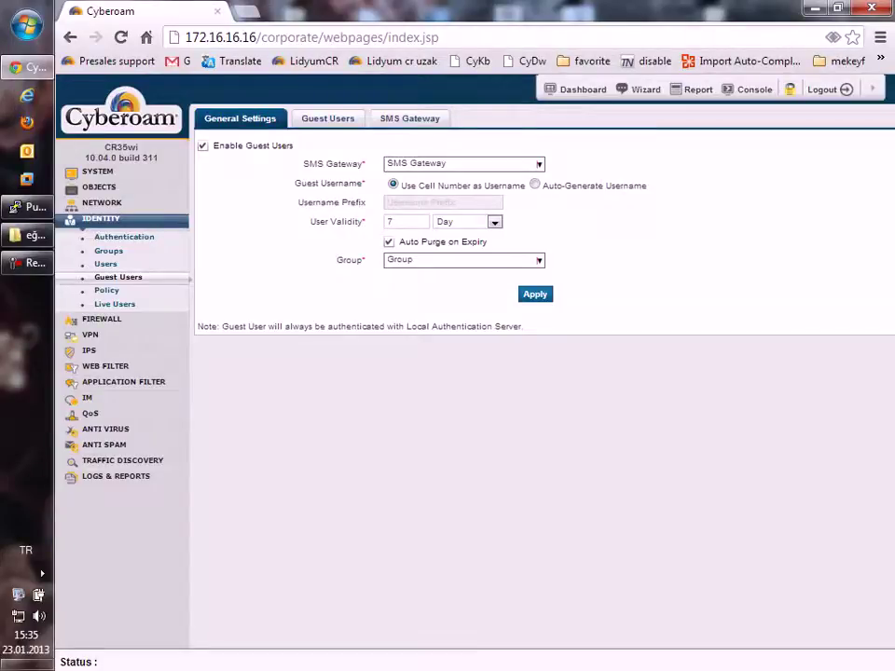
{"action": "left_click", "coordinate": [409, 118]}
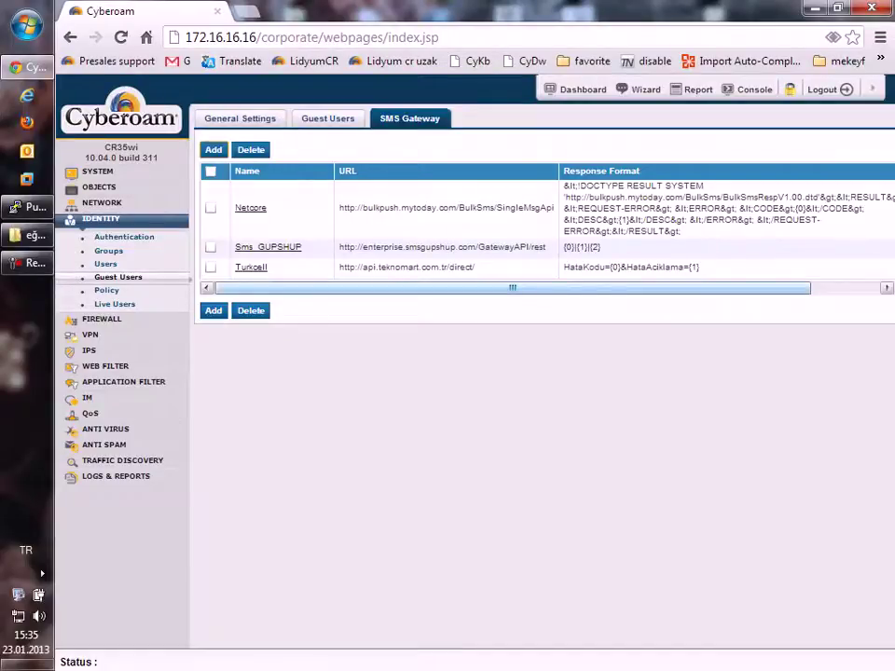
Step: Open the Turkcell gateway's settings and select its URL field
{"action": "left_click", "coordinate": [251, 268]}
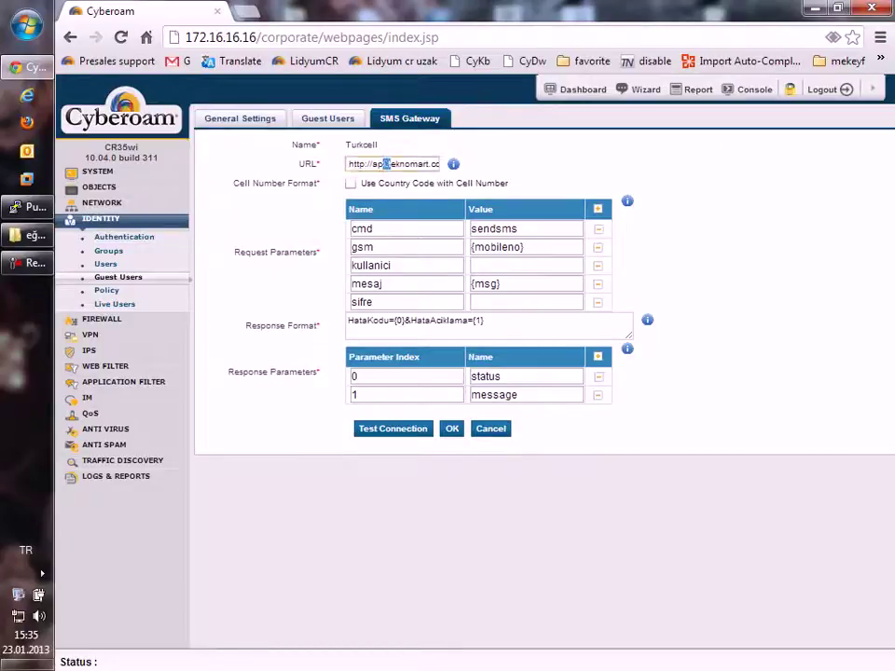
{"action": "key", "text": "Tab"}
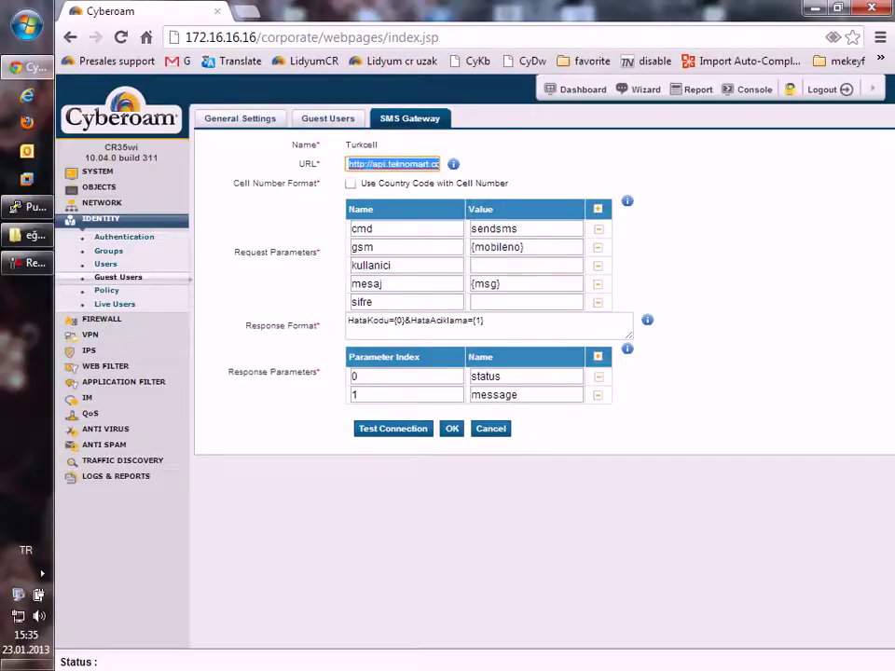
{"action": "key", "text": "Home"}
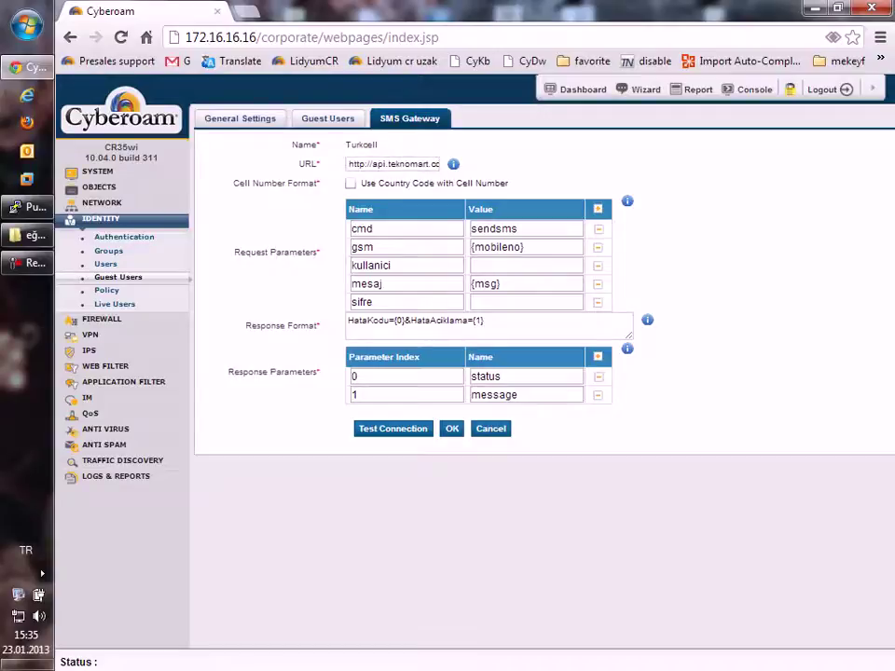
{"action": "key", "text": "ctrl+a"}
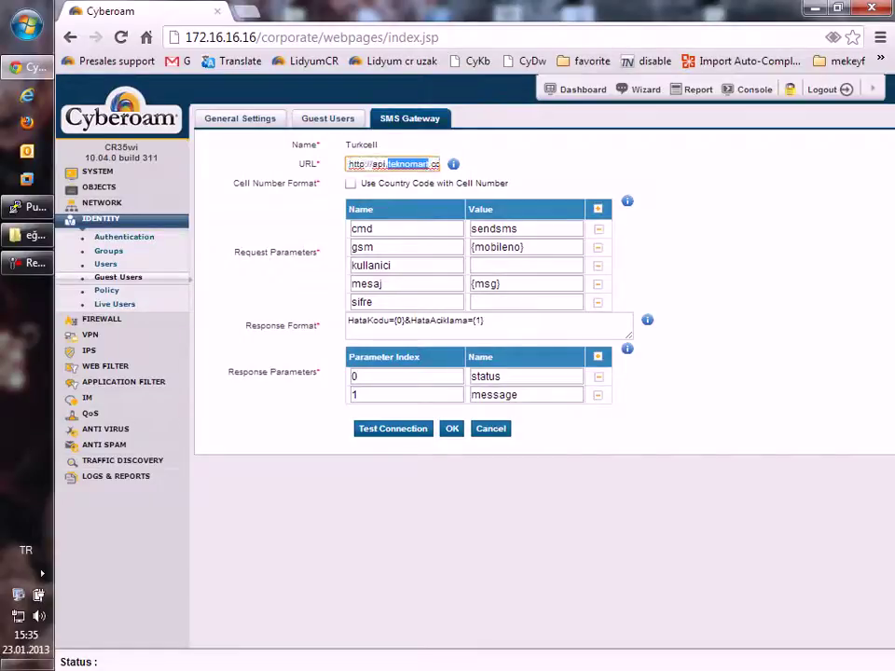
Step: Inspect the end of the Turkcell URL and view the help on the expected URL
{"action": "left_click", "coordinate": [392, 164]}
{"action": "key", "text": "Right"}
{"action": "key", "text": "Right"}
{"action": "key", "text": "Right"}
{"action": "key", "text": "Right"}
{"action": "key", "text": "Right"}
{"action": "key", "text": "Right"}
{"action": "key", "text": "Right"}
{"action": "key", "text": "Right"}
{"action": "key", "text": "Right"}
{"action": "key", "text": "Right"}
{"action": "key", "text": "Right"}
{"action": "key", "text": "Right"}
{"action": "key", "text": "Right"}
{"action": "key", "text": "Right"}
{"action": "key", "text": "Right"}
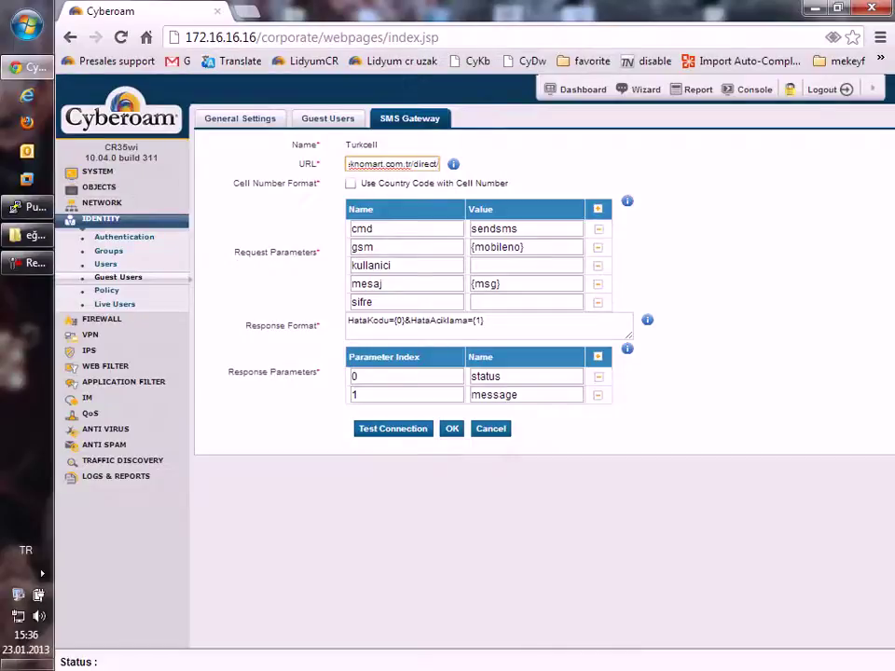
{"action": "type", "text": "/"}
{"action": "key", "text": "BackSpace"}
{"action": "type", "text": "/"}
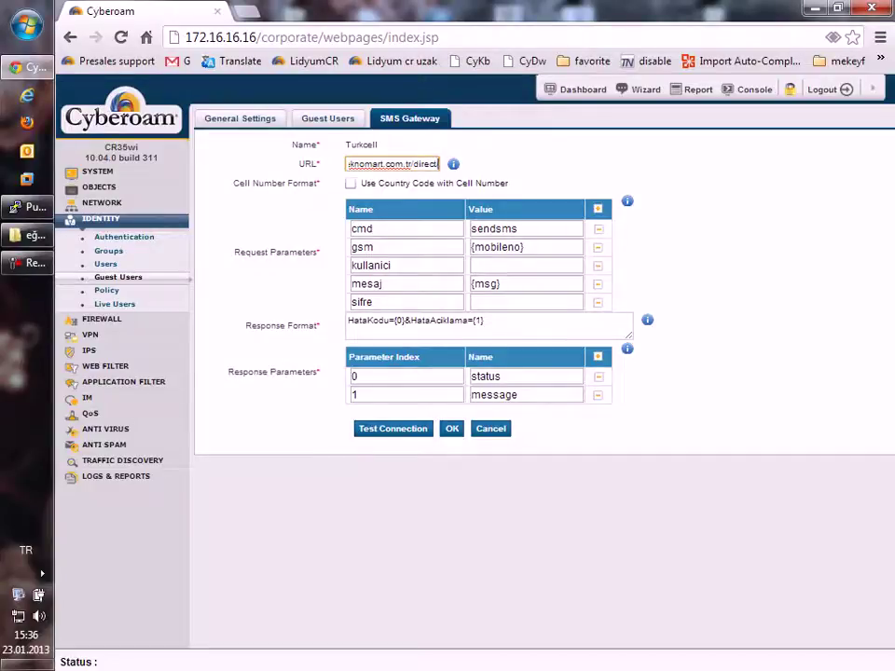
{"action": "left_click", "coordinate": [426, 164]}
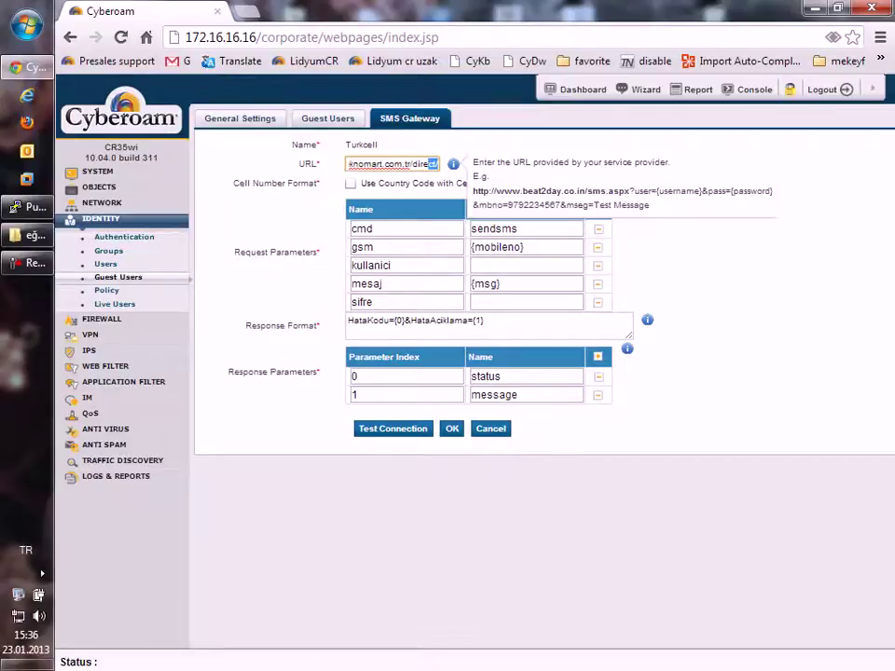
{"action": "left_click", "coordinate": [453, 164]}
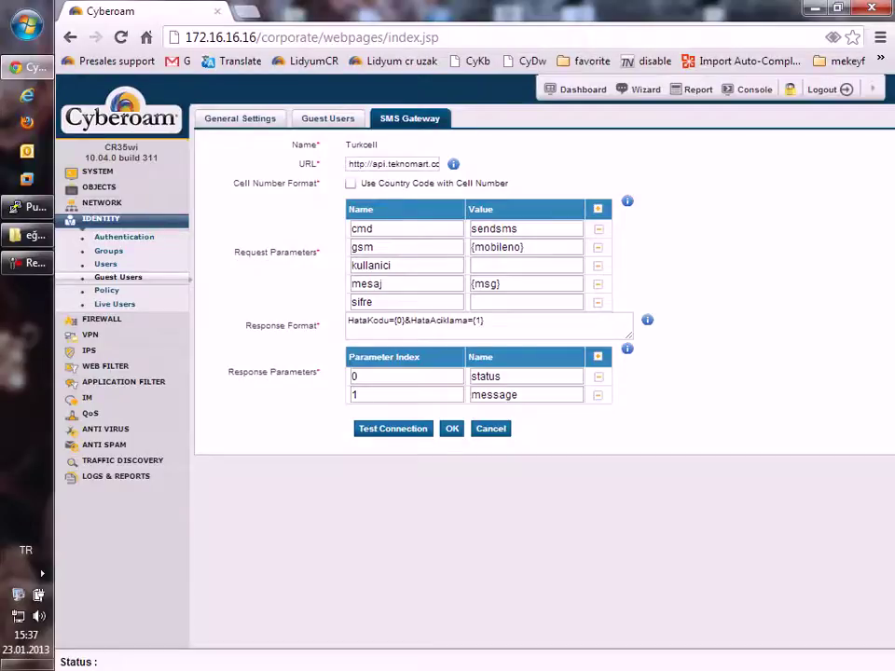
Step: Check the gsm {mobileno}, mesaj {msg} and kullanici values, then cancel back to General Settings
{"action": "left_click_drag", "start_coordinate": [473, 247], "coordinate": [523, 247]}
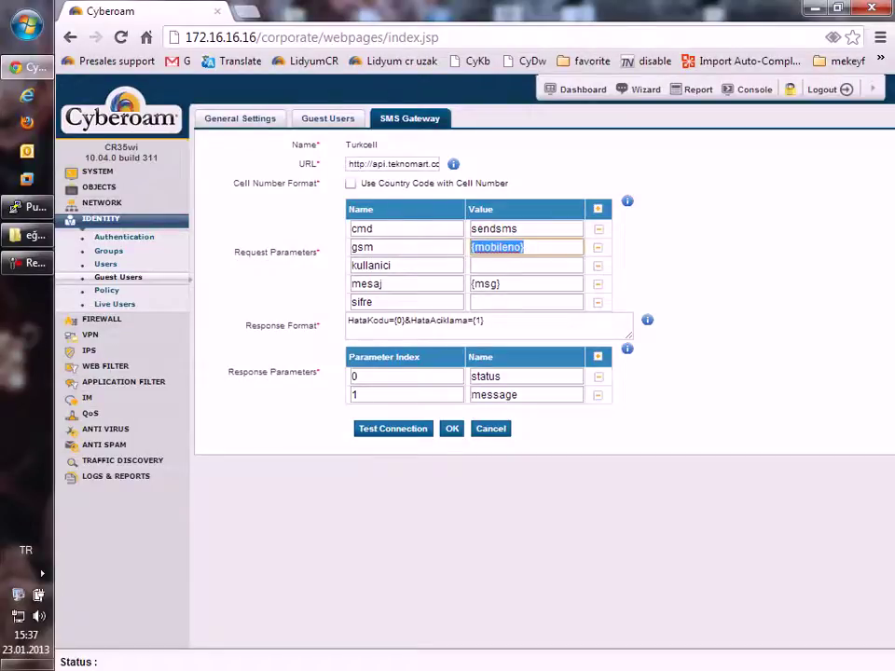
{"action": "left_click", "coordinate": [526, 247]}
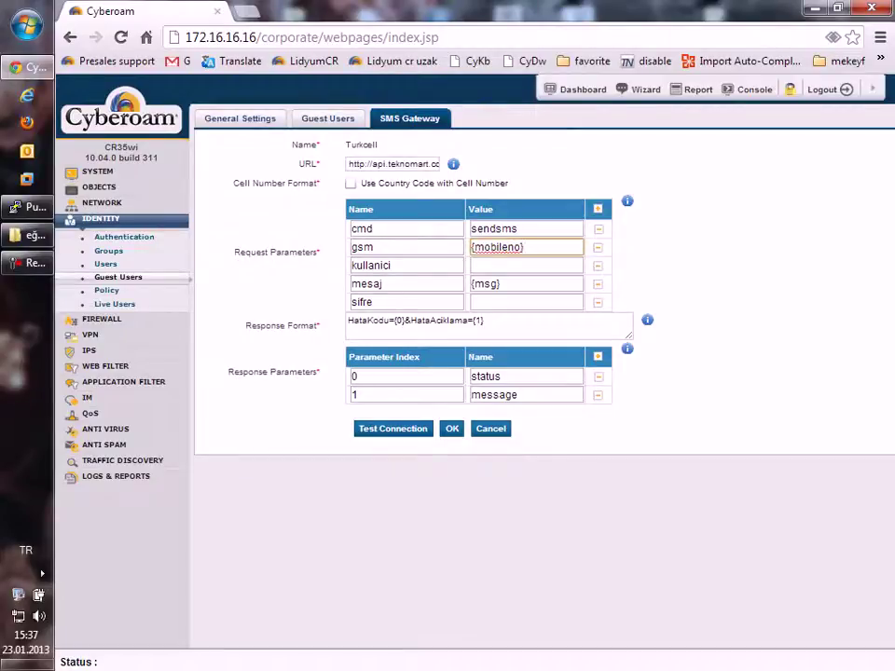
{"action": "left_click", "coordinate": [525, 283]}
{"action": "double_click", "coordinate": [485, 283]}
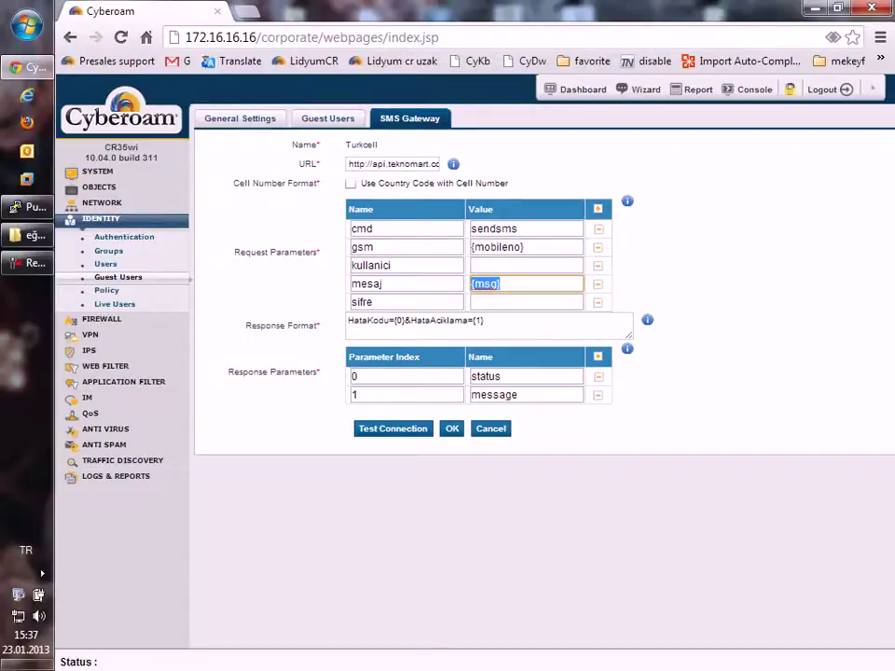
{"action": "left_click", "coordinate": [497, 247]}
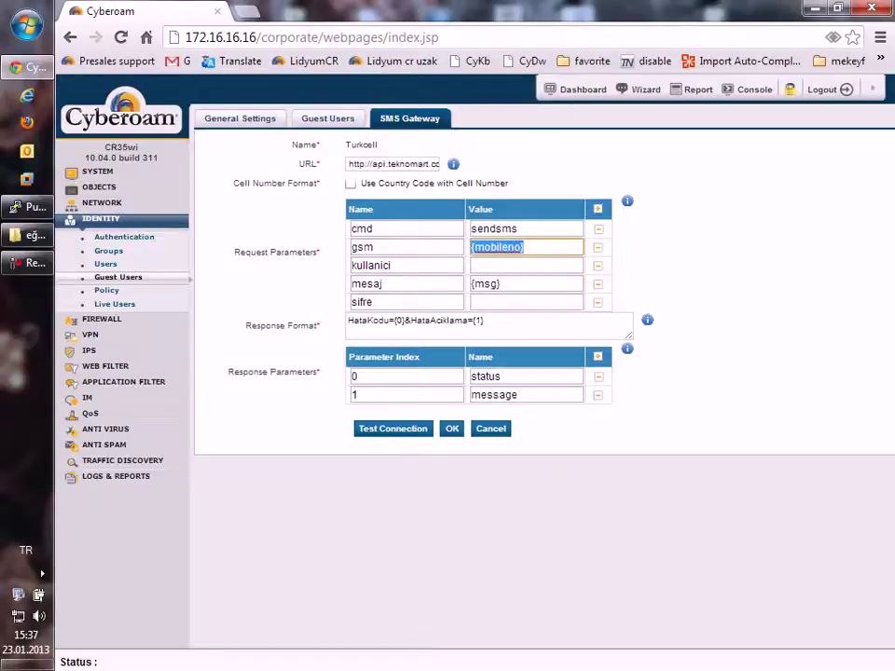
{"action": "left_click", "coordinate": [525, 265]}
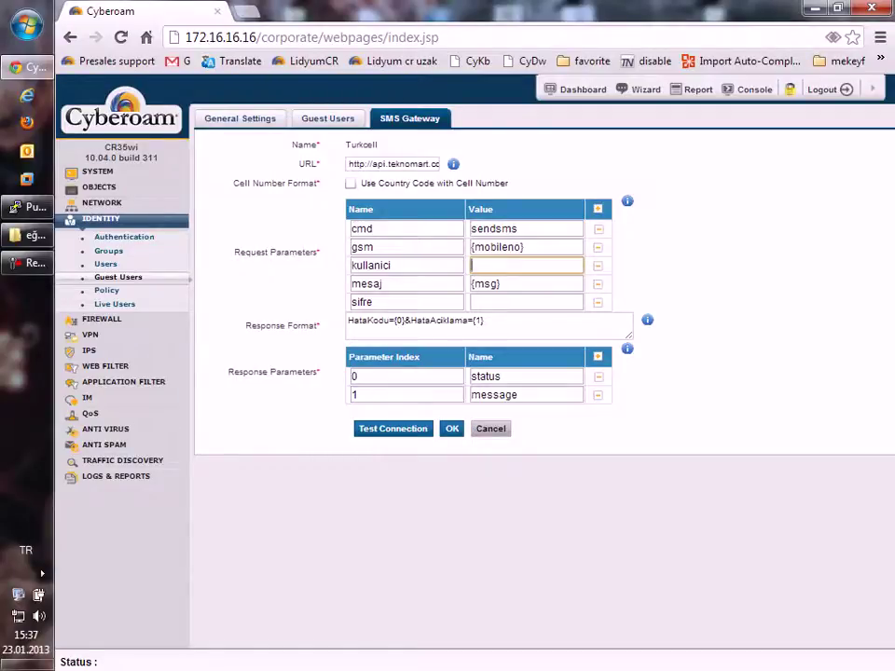
{"action": "left_click", "coordinate": [491, 428]}
{"action": "left_click", "coordinate": [240, 119]}
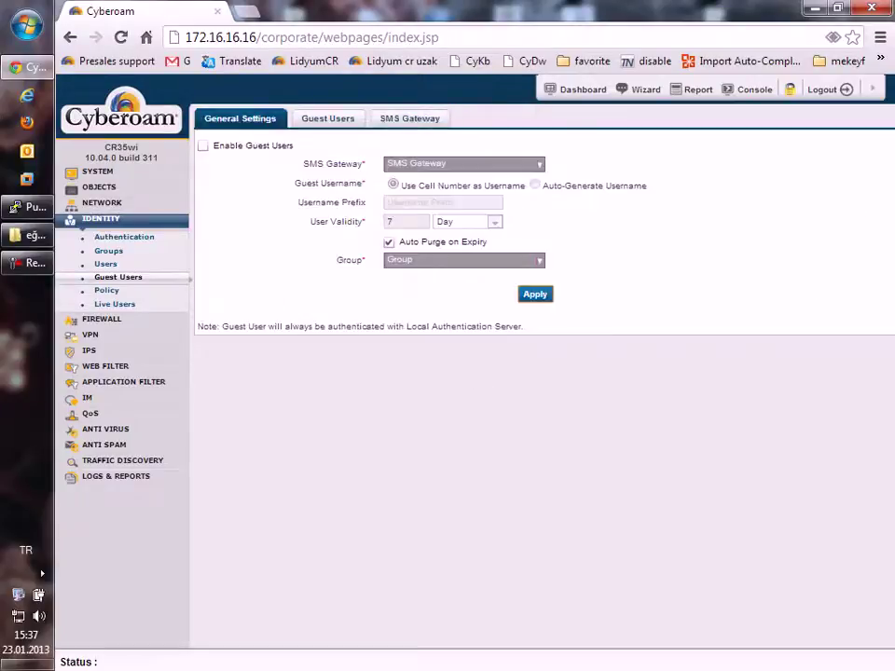
Step: Enable guest users with the Turkcell gateway, username prefix 'lidyum', and cell numbers as usernames
{"action": "left_click", "coordinate": [202, 145]}
{"action": "left_click", "coordinate": [539, 164]}
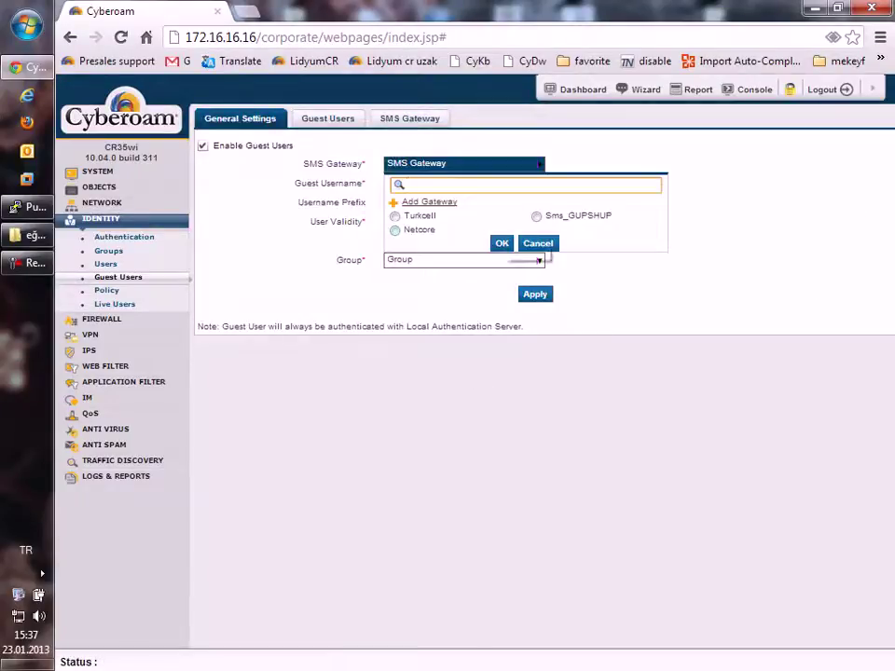
{"action": "left_click", "coordinate": [418, 215]}
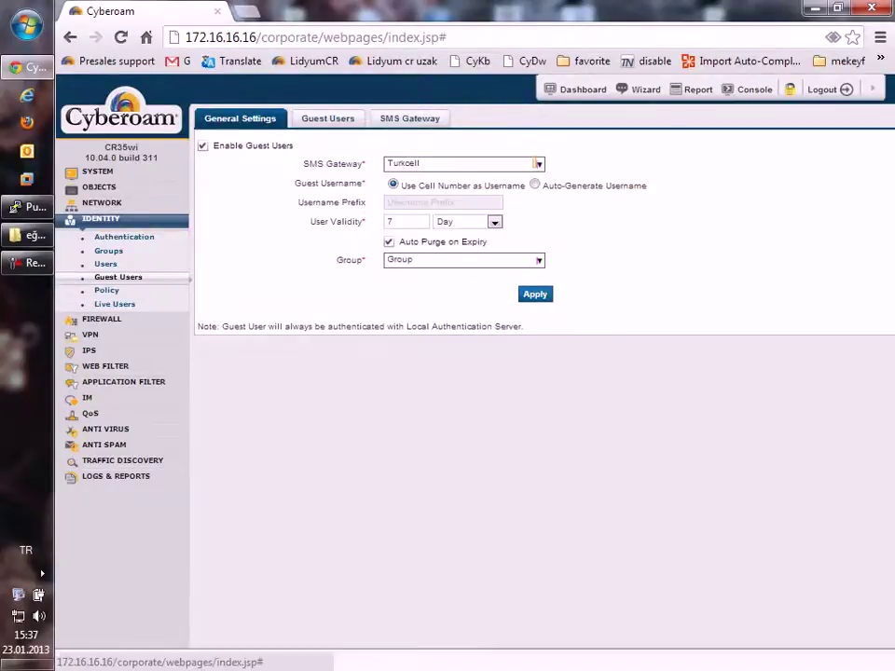
{"action": "left_click_drag", "start_coordinate": [401, 185], "coordinate": [524, 185]}
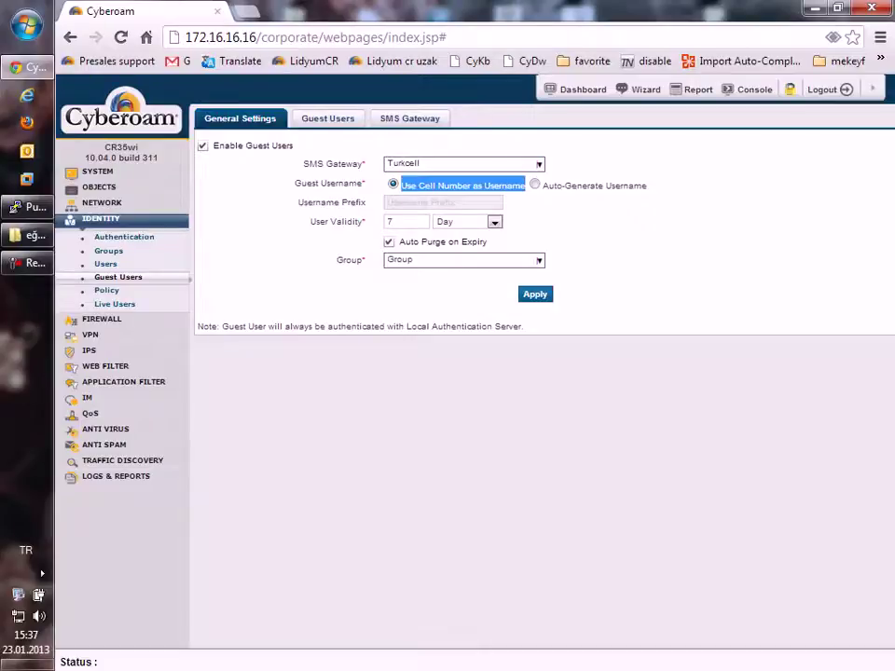
{"action": "left_click", "coordinate": [534, 184]}
{"action": "left_click", "coordinate": [443, 202]}
{"action": "type", "text": "li"}
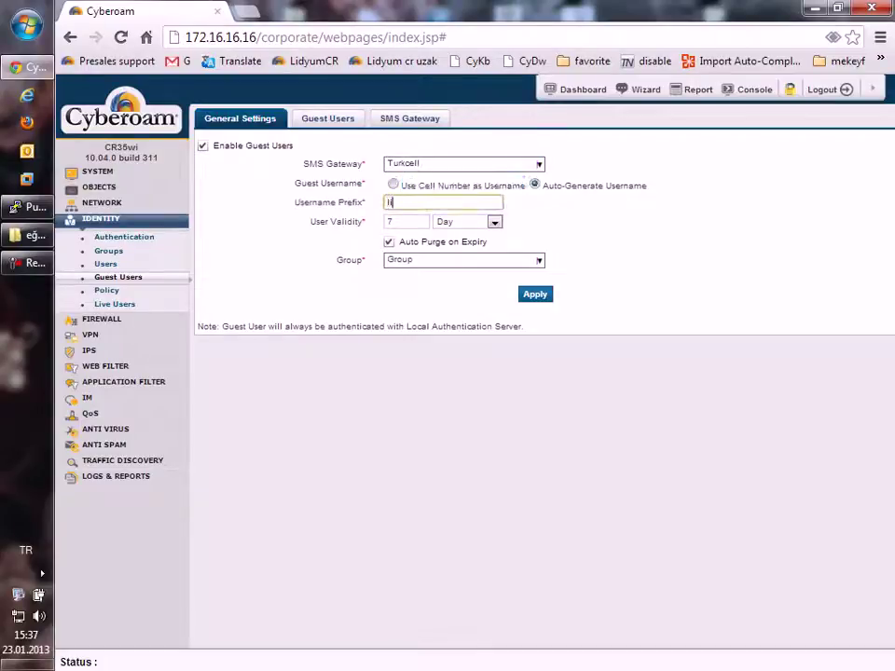
{"action": "type", "text": "dyum"}
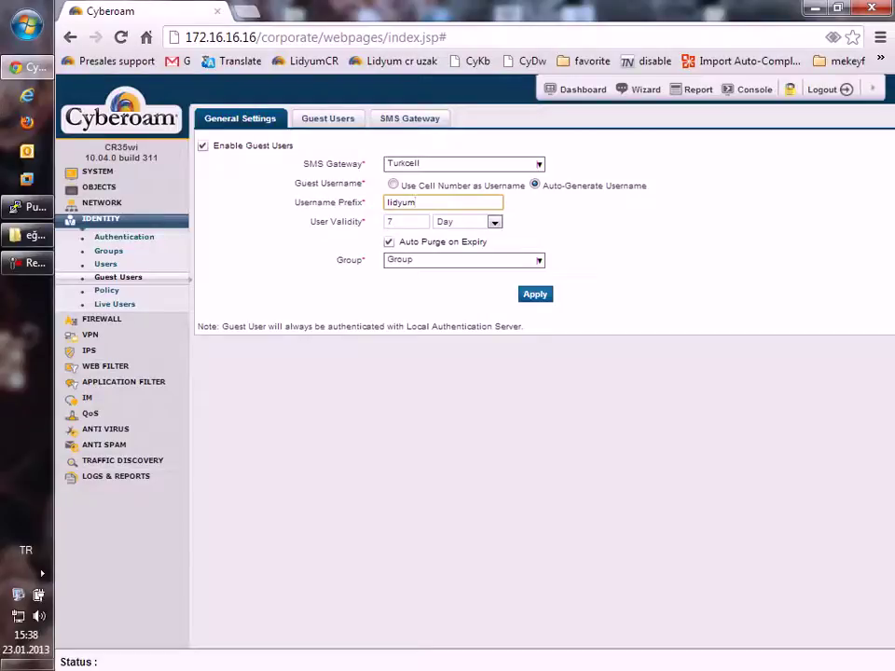
{"action": "left_click", "coordinate": [394, 185]}
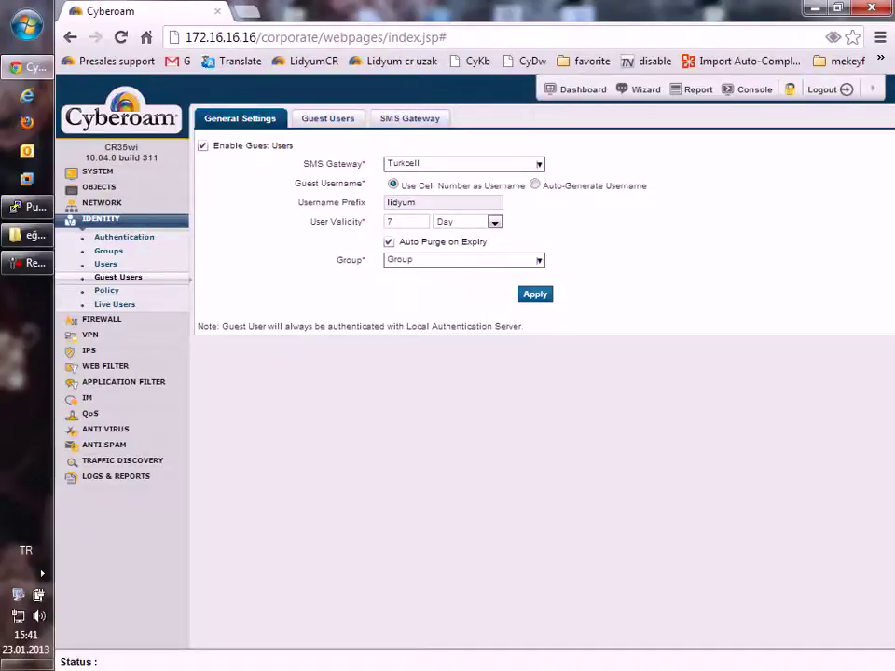
Step: Check the guest users list, then tick Enable Guest Users in the General Settings
{"action": "left_click", "coordinate": [327, 118]}
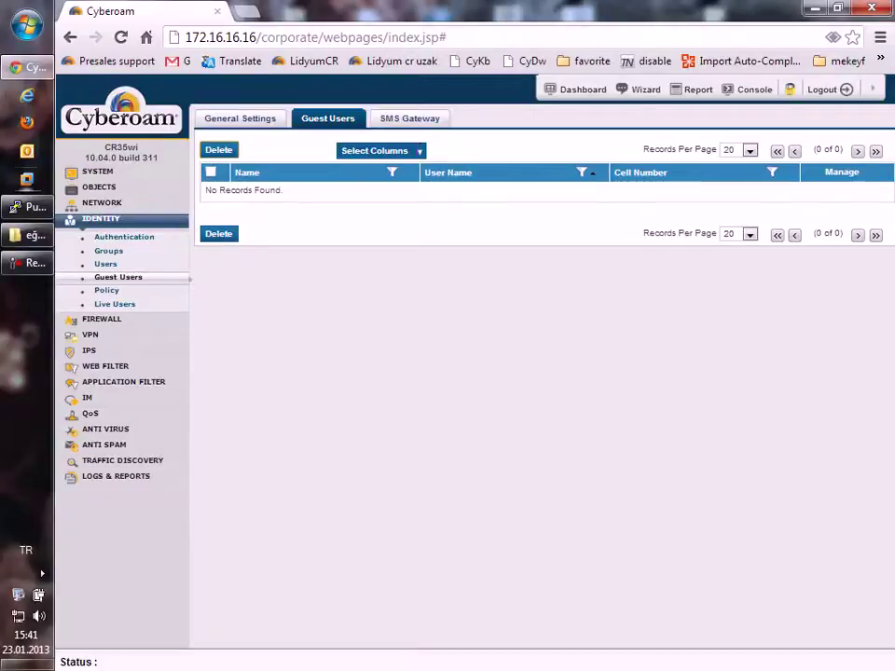
{"action": "left_click", "coordinate": [239, 118]}
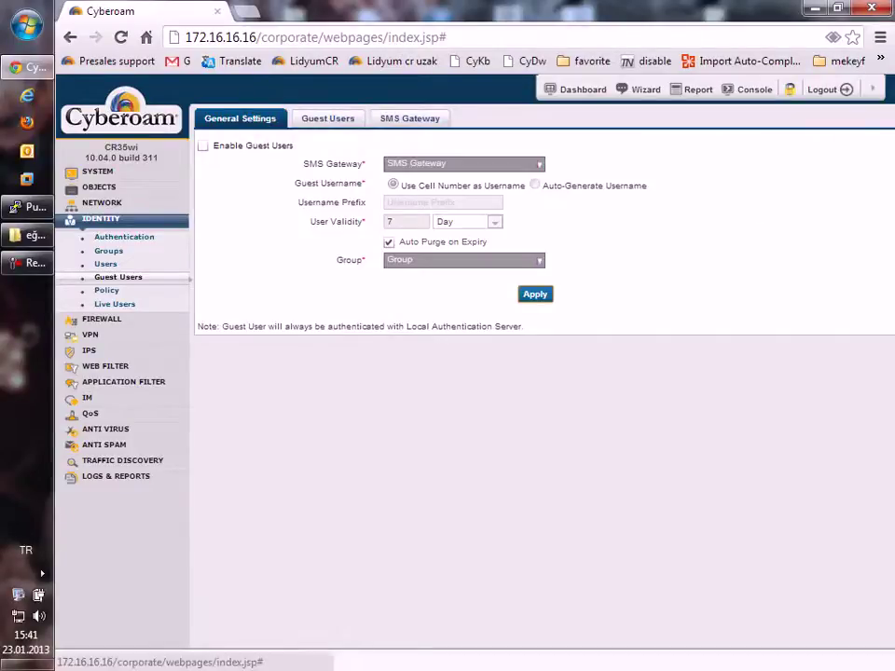
{"action": "left_click", "coordinate": [203, 146]}
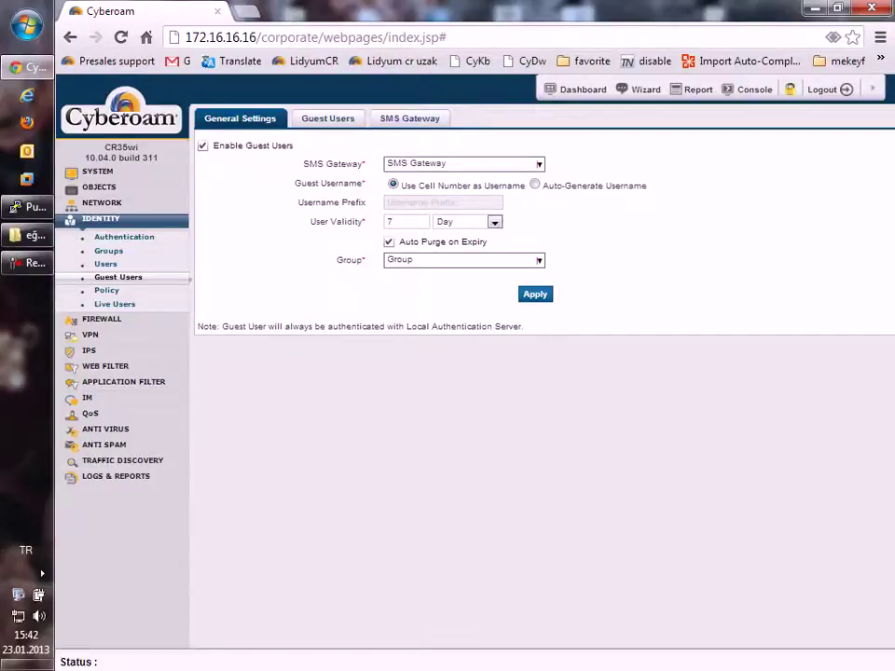
Step: Set the guest group to Open Group and the SMS gateway to Turkcell, and apply
{"action": "left_click", "coordinate": [463, 259]}
{"action": "left_click", "coordinate": [427, 312]}
{"action": "left_click", "coordinate": [501, 324]}
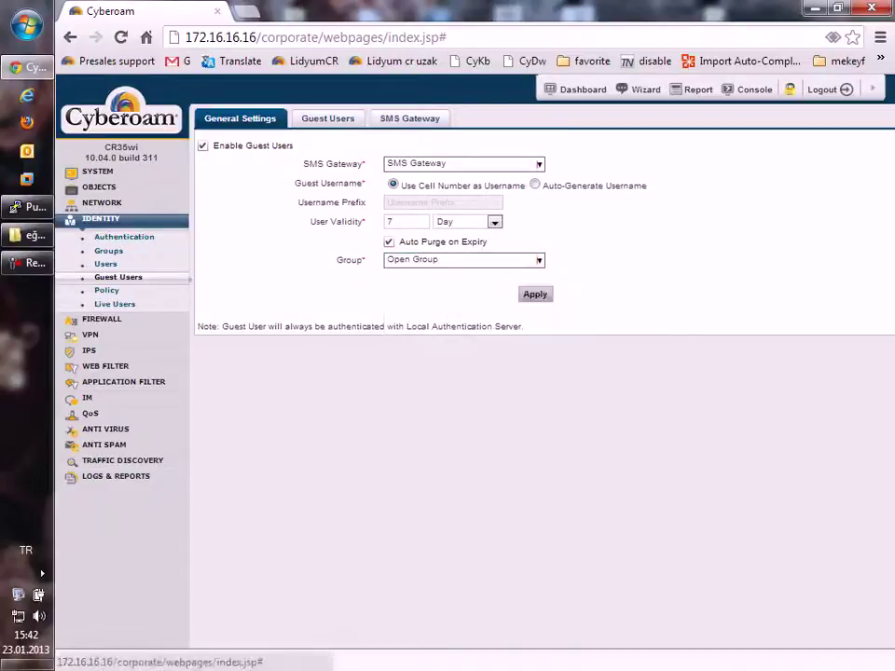
{"action": "left_click", "coordinate": [535, 294]}
{"action": "left_click", "coordinate": [656, 378]}
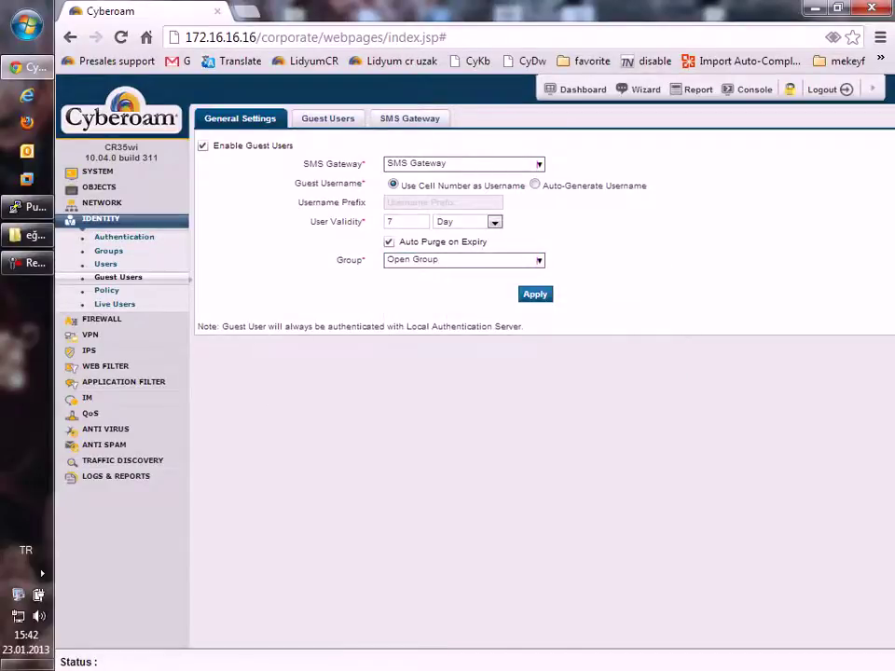
{"action": "key", "text": "Return"}
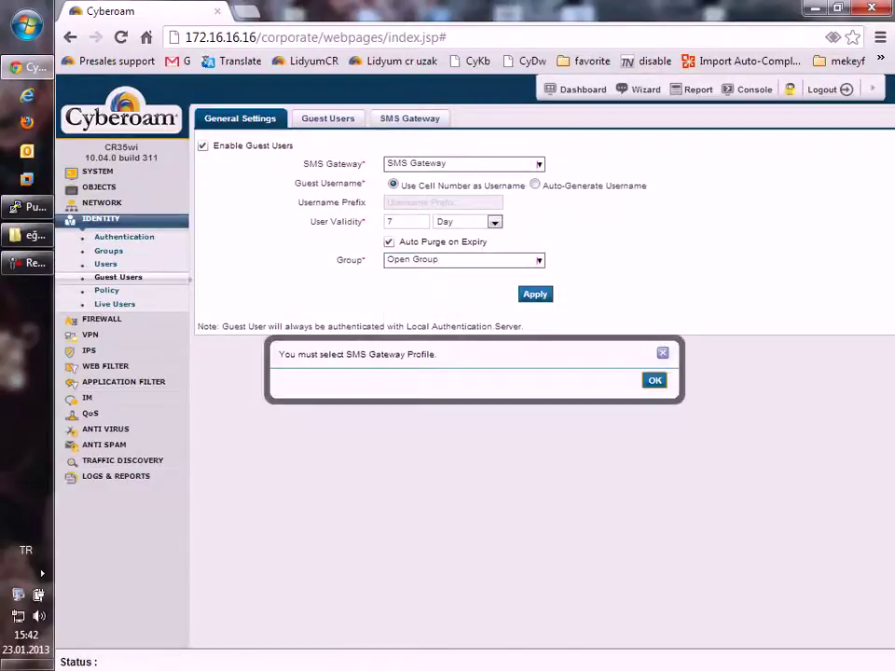
{"action": "key", "text": "Return"}
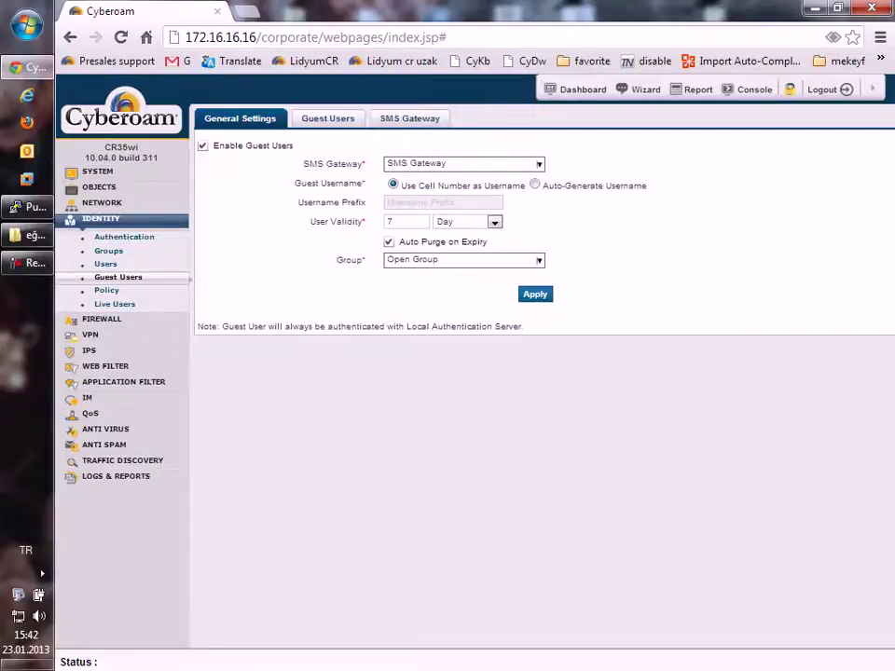
{"action": "left_click", "coordinate": [539, 164]}
{"action": "key", "text": "Return"}
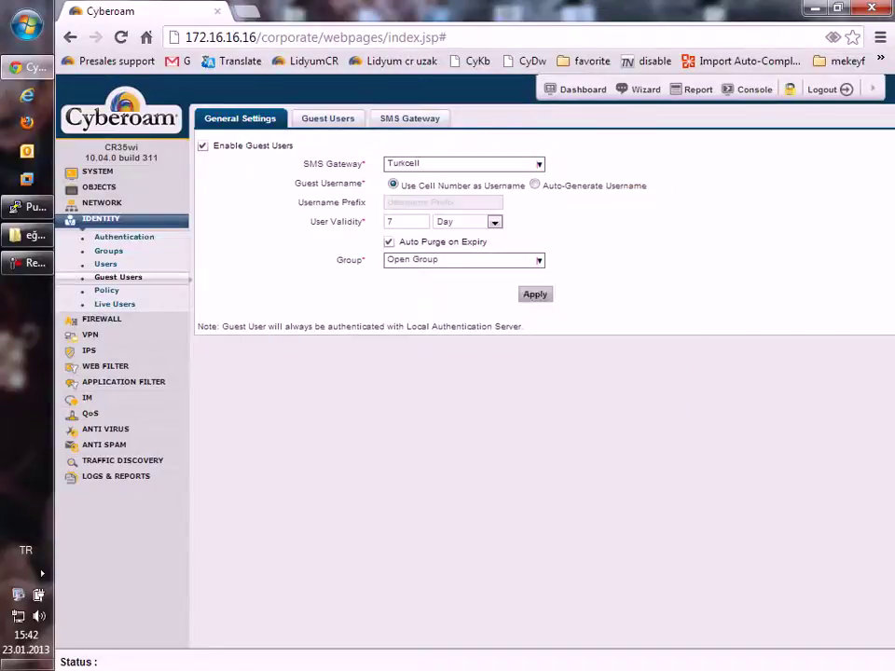
{"action": "key", "text": "Return"}
Step: Review the guest users list twice, returning to the guest General Settings each time
{"action": "left_click", "coordinate": [327, 119]}
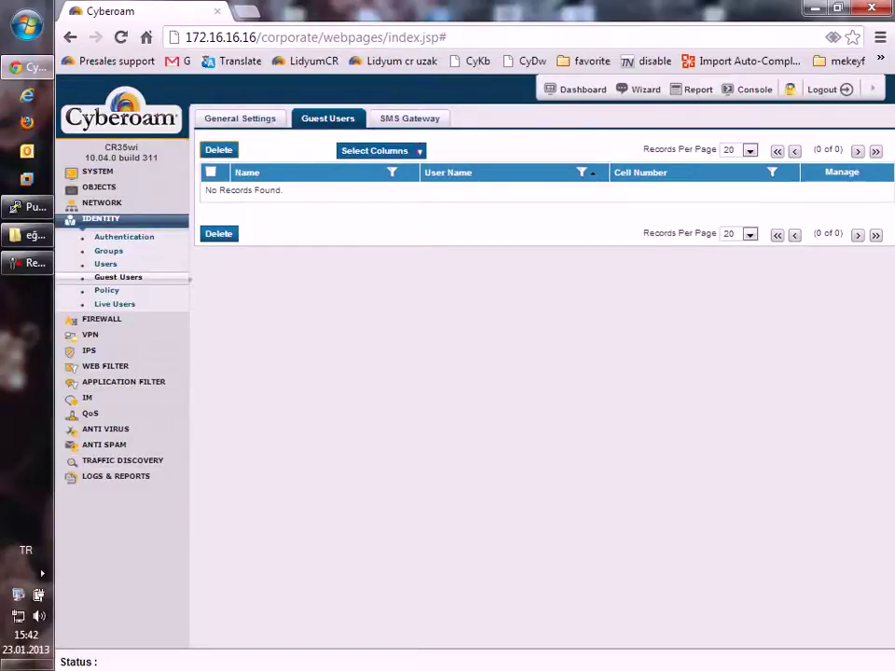
{"action": "left_click", "coordinate": [240, 118]}
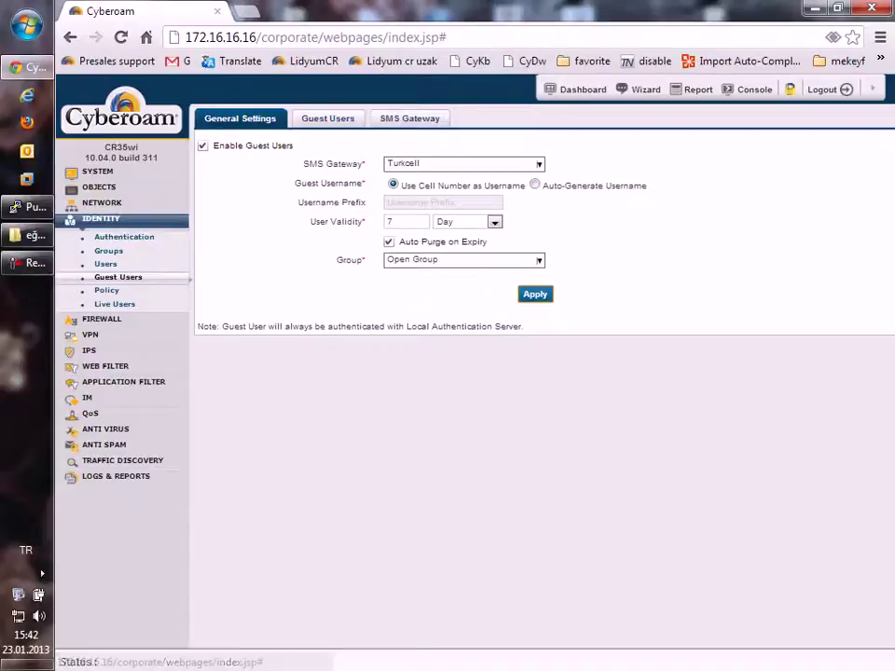
{"action": "left_click", "coordinate": [327, 119]}
{"action": "left_click", "coordinate": [240, 119]}
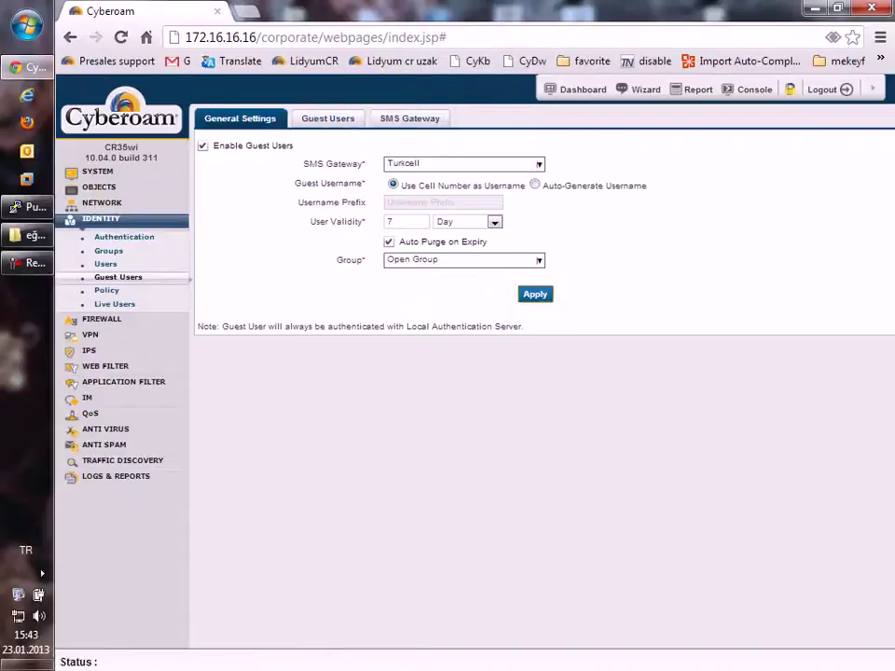
Step: In a new browser tab, load the captive portal and open the guest self-registration form
{"action": "key", "text": "ctrl+t"}
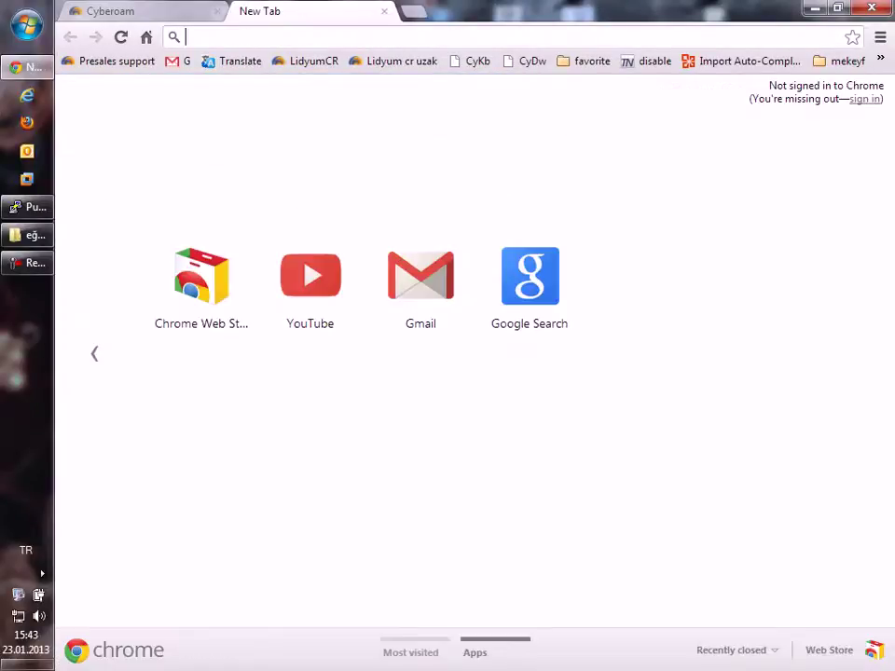
{"action": "left_click", "coordinate": [530, 276]}
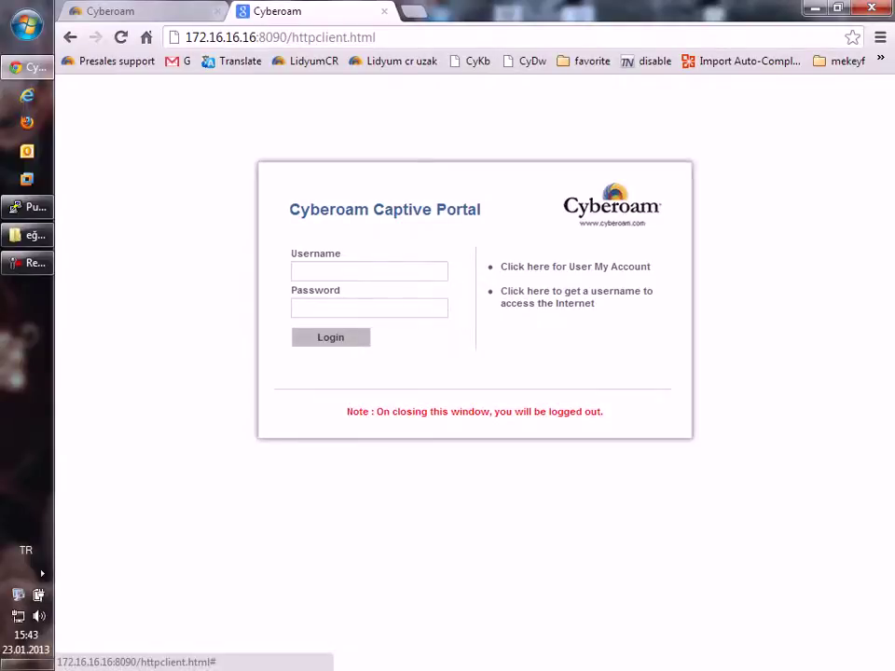
{"action": "left_click", "coordinate": [559, 292]}
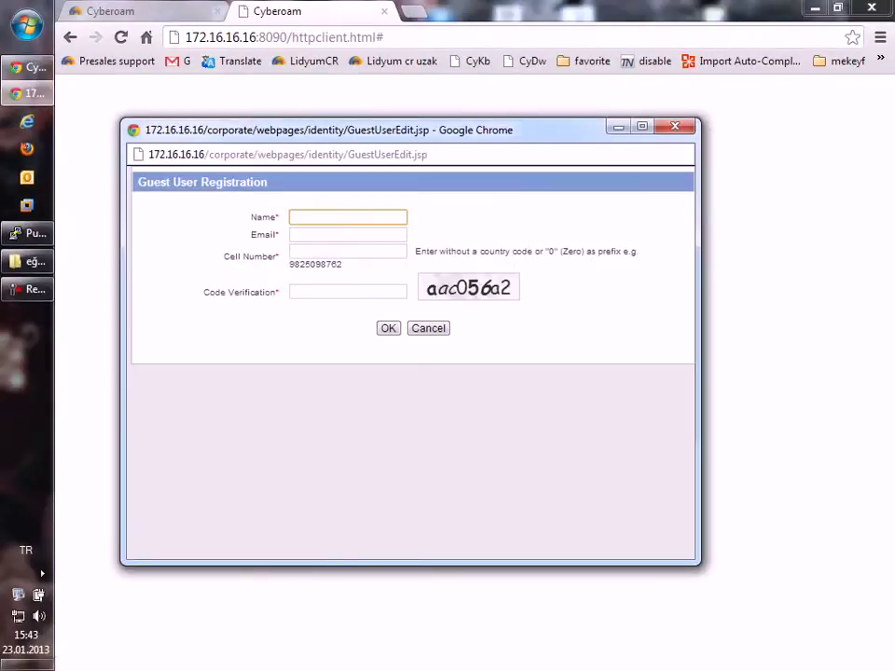
Step: Fill the registration form with the guest's name, e-mail, cell number and verification code
{"action": "type", "text": "antonio banderas"}
{"action": "left_click", "coordinate": [347, 235]}
{"action": "type", "text": "a"}
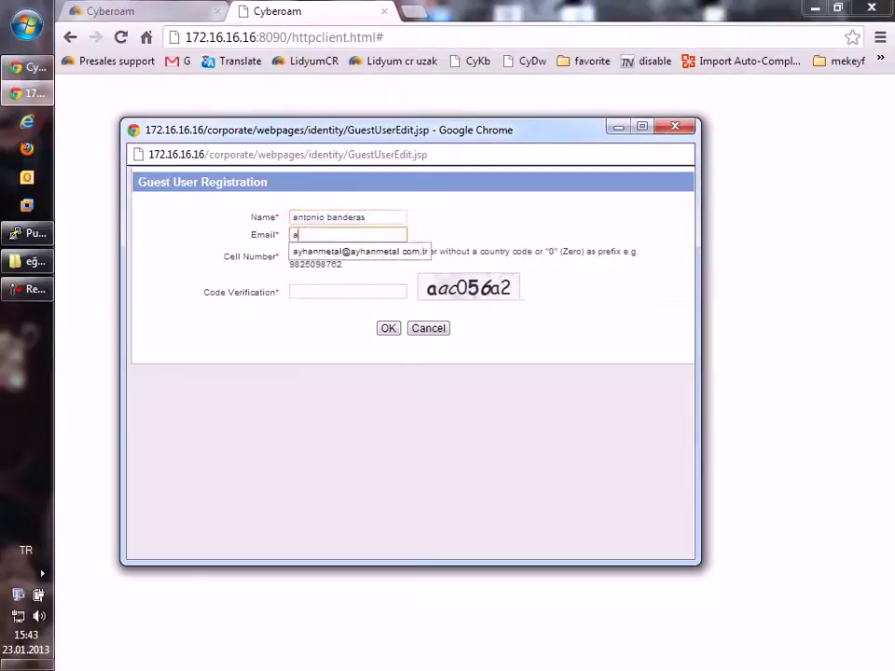
{"action": "type", "text": "@b..com"}
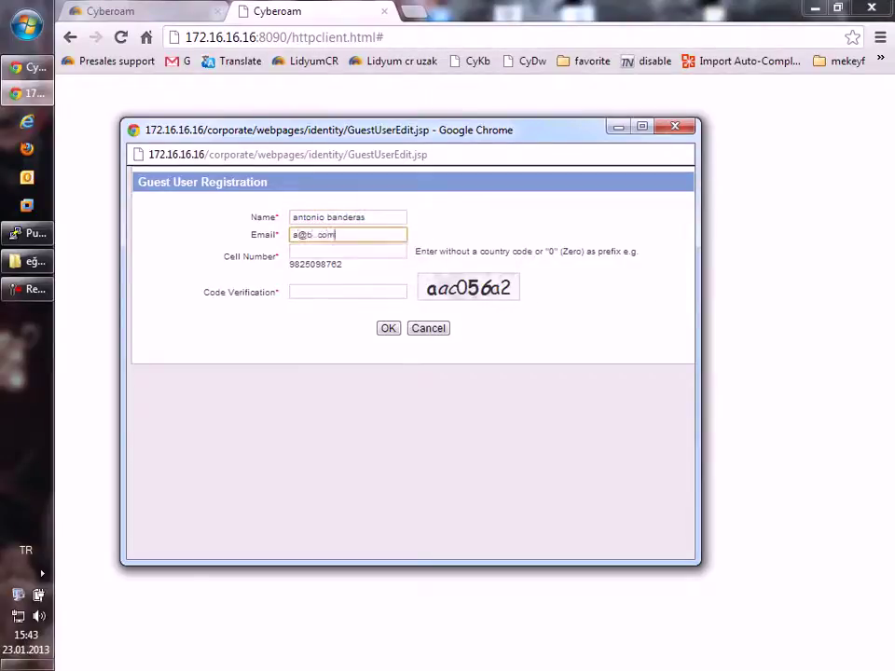
{"action": "left_click", "coordinate": [347, 251]}
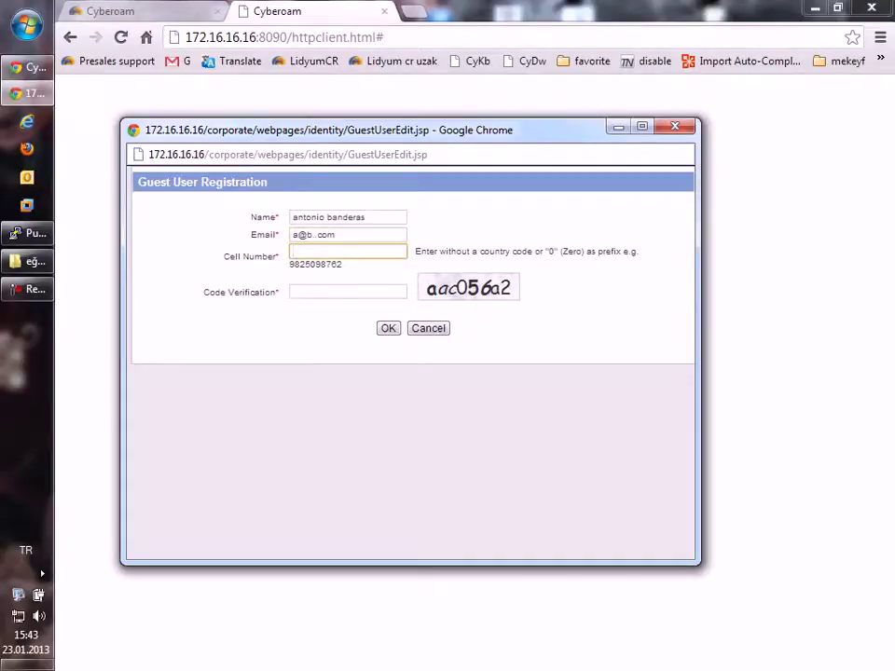
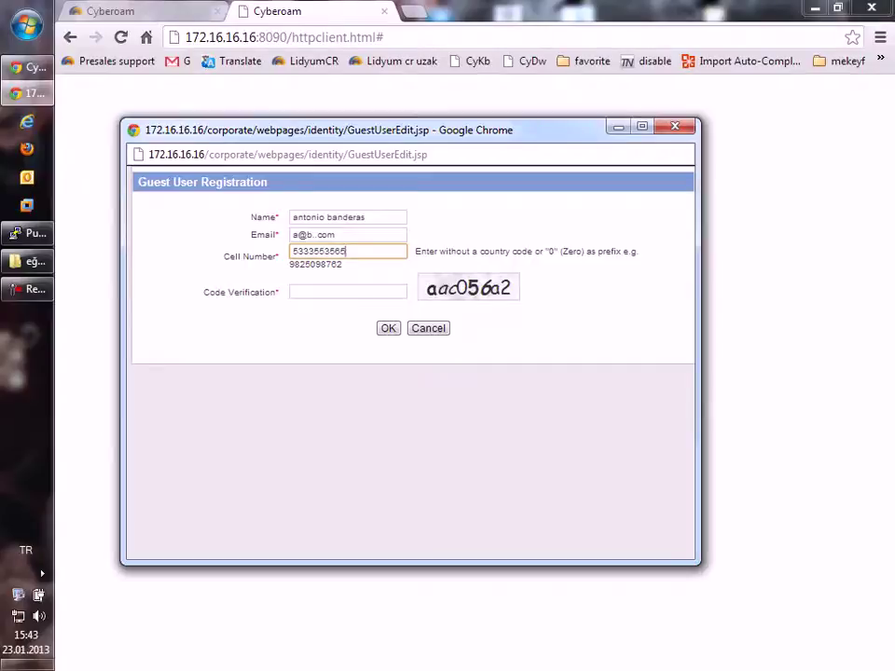
{"action": "left_click", "coordinate": [348, 291]}
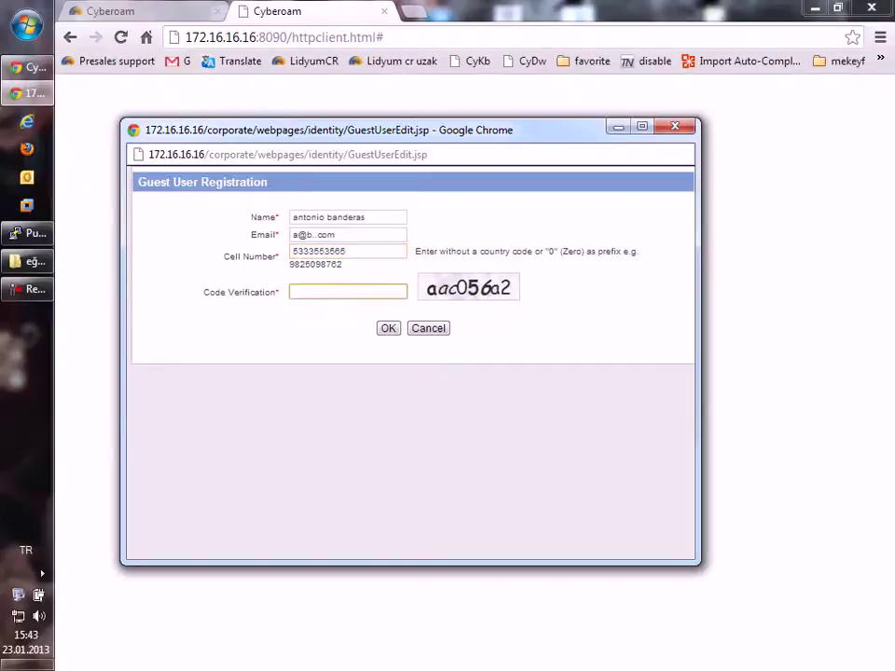
{"action": "type", "text": "aac056a2"}
Step: Submit the registration, removing the extra dot from the invalid e-mail and resubmitting
{"action": "key", "text": "Tab"}
{"action": "key", "text": "Return"}
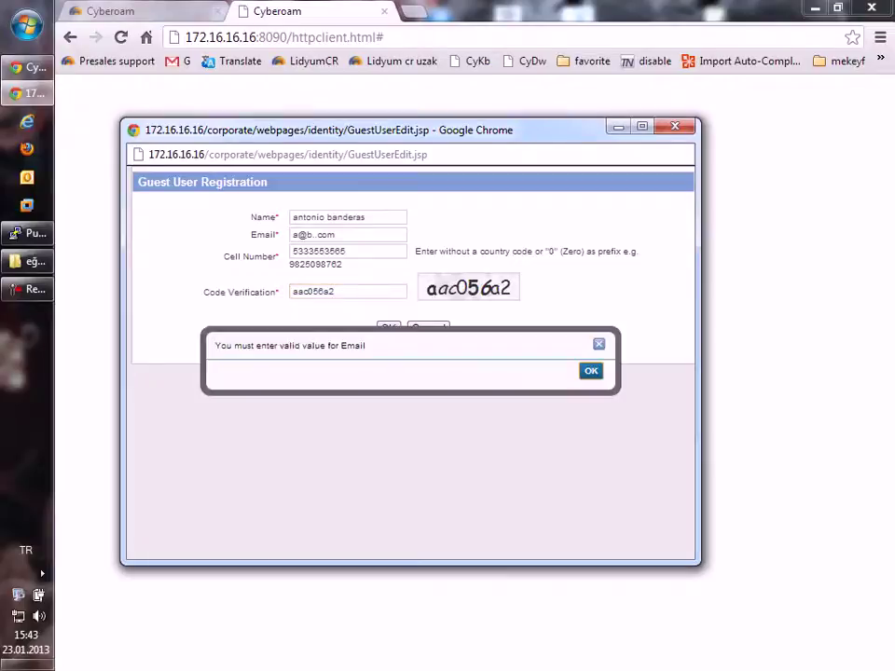
{"action": "key", "text": "Return"}
{"action": "key", "text": "Left"}
{"action": "key", "text": "Left"}
{"action": "key", "text": "Left"}
{"action": "key", "text": "BackSpace"}
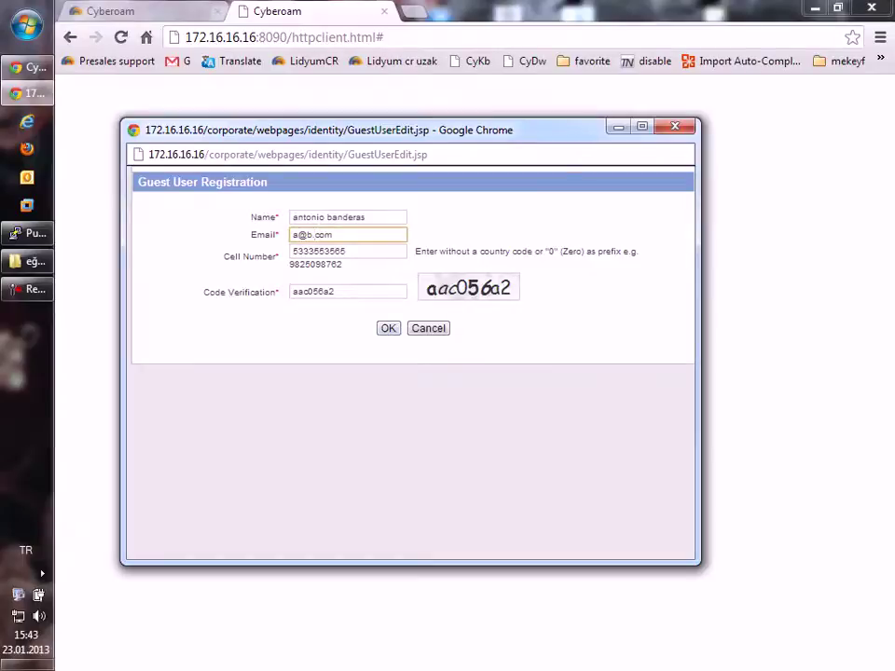
{"action": "key", "text": "Return"}
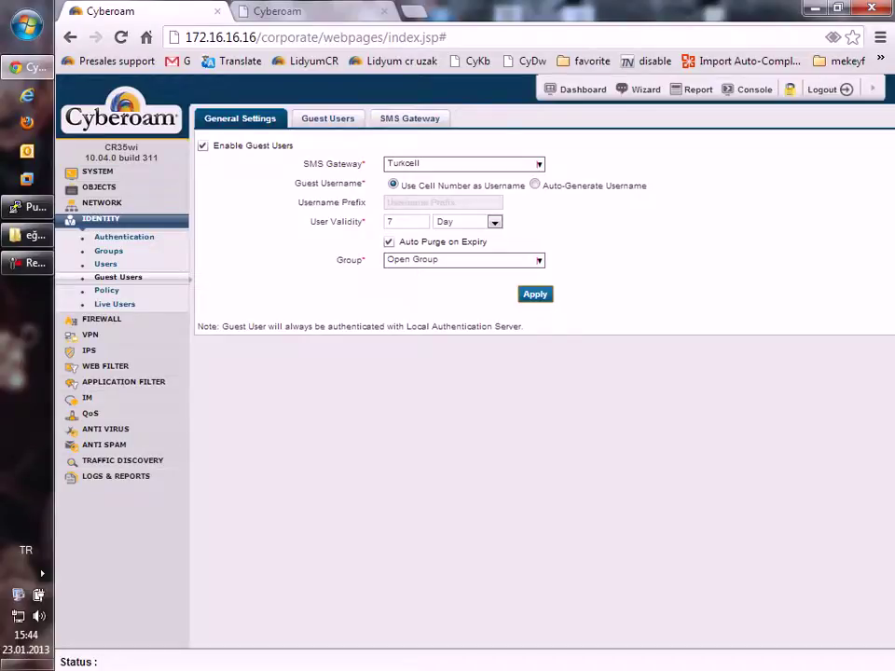
Step: Check the registered guest in the list, then go to System > Configuration > Notification
{"action": "left_click", "coordinate": [327, 118]}
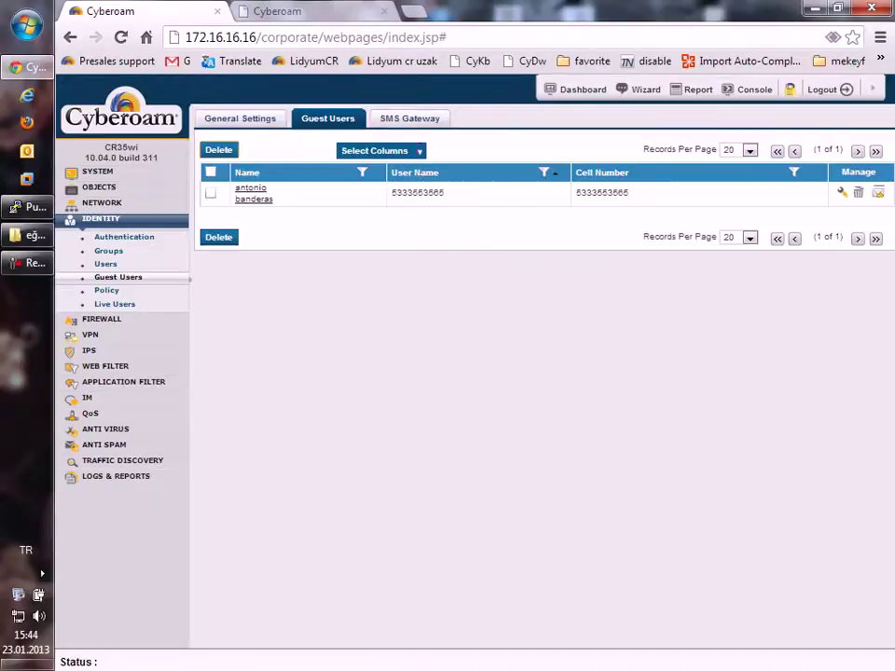
{"action": "left_click", "coordinate": [97, 172]}
{"action": "left_click", "coordinate": [119, 255]}
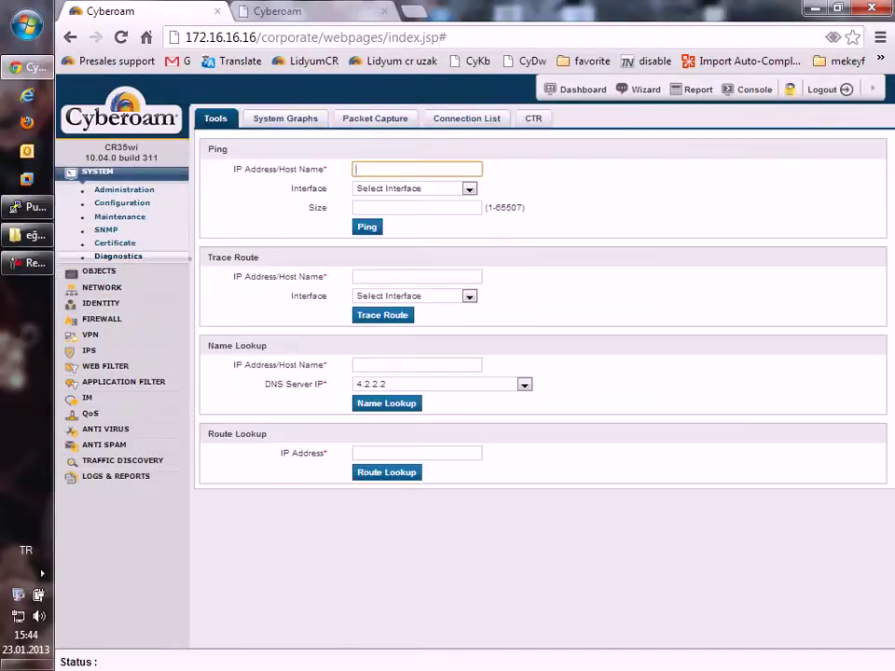
{"action": "left_click", "coordinate": [121, 202]}
{"action": "left_click", "coordinate": [273, 118]}
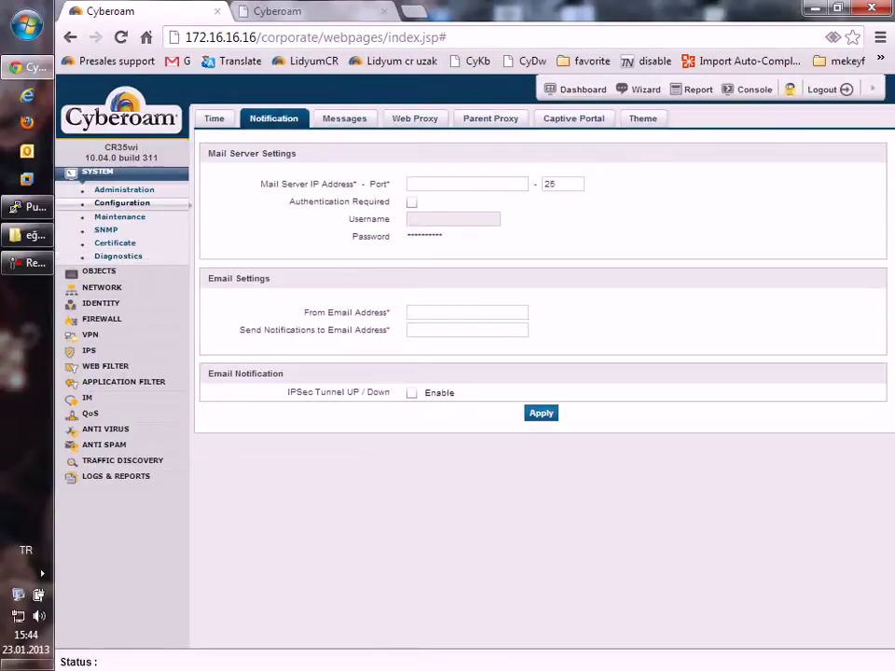
Step: Make the Default SMS Text under SMS Customization editable in the Messages settings
{"action": "left_click", "coordinate": [344, 119]}
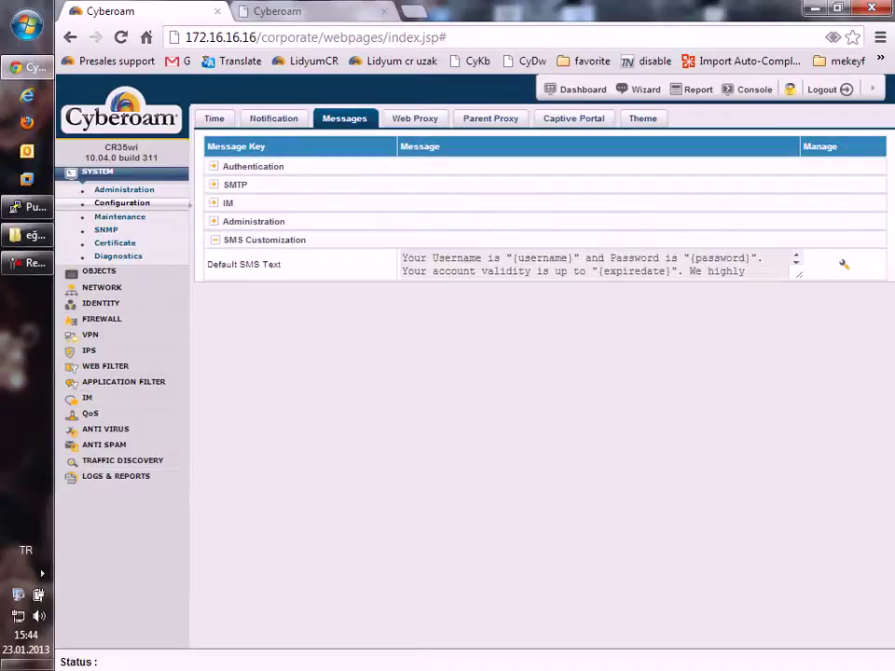
{"action": "left_click", "coordinate": [843, 263]}
{"action": "left_click_drag", "start_coordinate": [408, 259], "coordinate": [641, 273]}
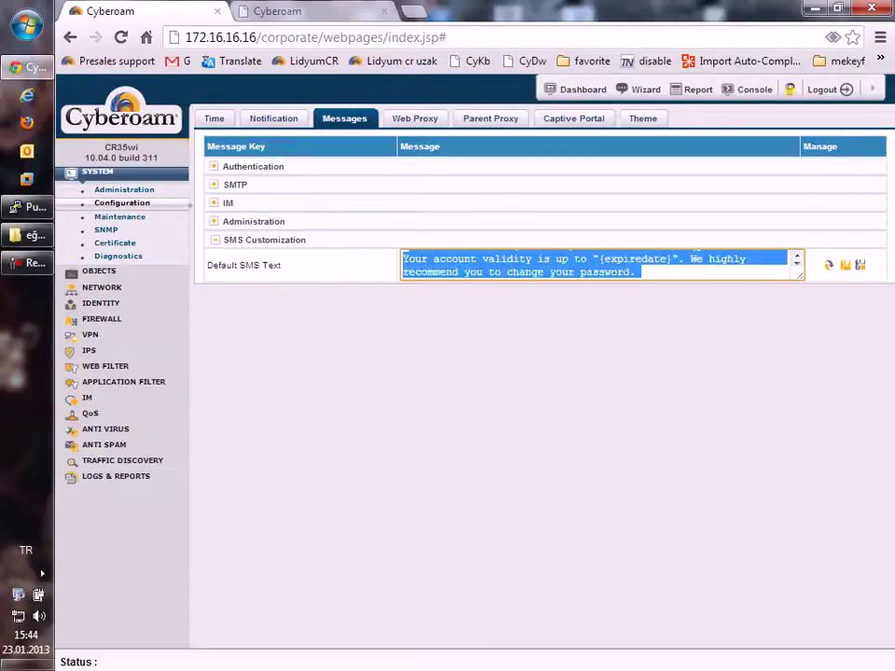
{"action": "left_click", "coordinate": [641, 272]}
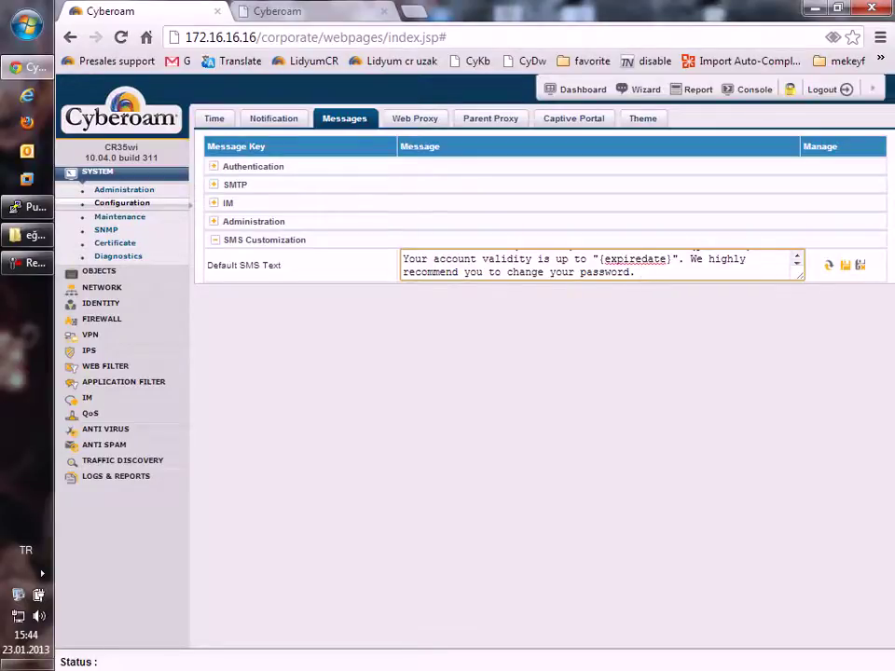
{"action": "key", "text": "ctrl+Home"}
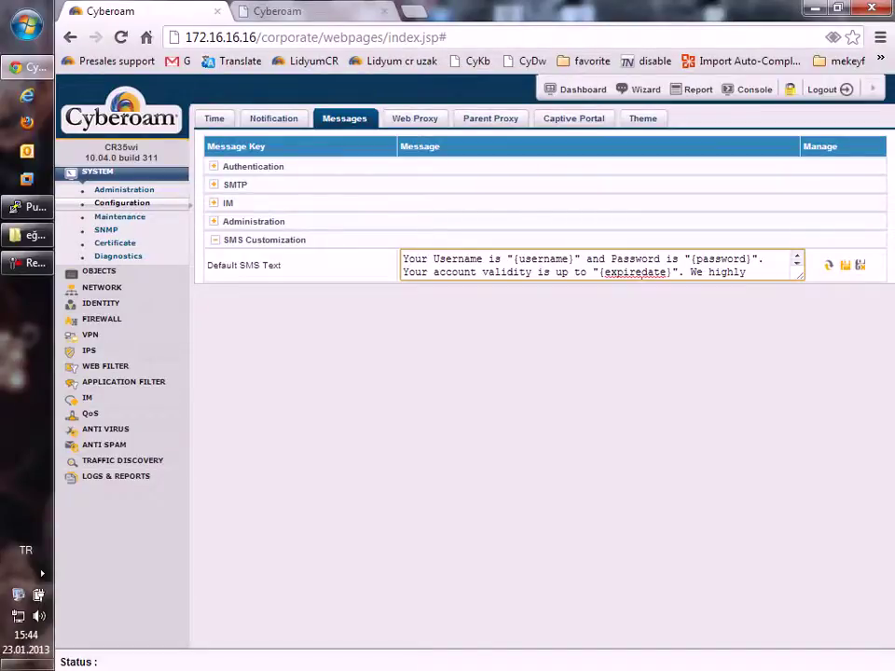
Step: Select the {username} placeholder in the Default SMS Text
{"action": "key", "text": "shift+Left"}
{"action": "key", "text": "shift+Left"}
{"action": "key", "text": "shift+Left"}
{"action": "key", "text": "shift+Left"}
{"action": "key", "text": "shift+Left"}
{"action": "key", "text": "shift+Left"}
{"action": "key", "text": "shift+Left"}
{"action": "key", "text": "shift+Left"}
{"action": "key", "text": "shift+Left"}
{"action": "key", "text": "shift+Left"}
{"action": "key", "text": "shift+Right"}
{"action": "key", "text": "shift+Left"}
{"action": "left_click", "coordinate": [518, 259]}
{"action": "left_click_drag", "start_coordinate": [513, 259], "coordinate": [573, 259]}
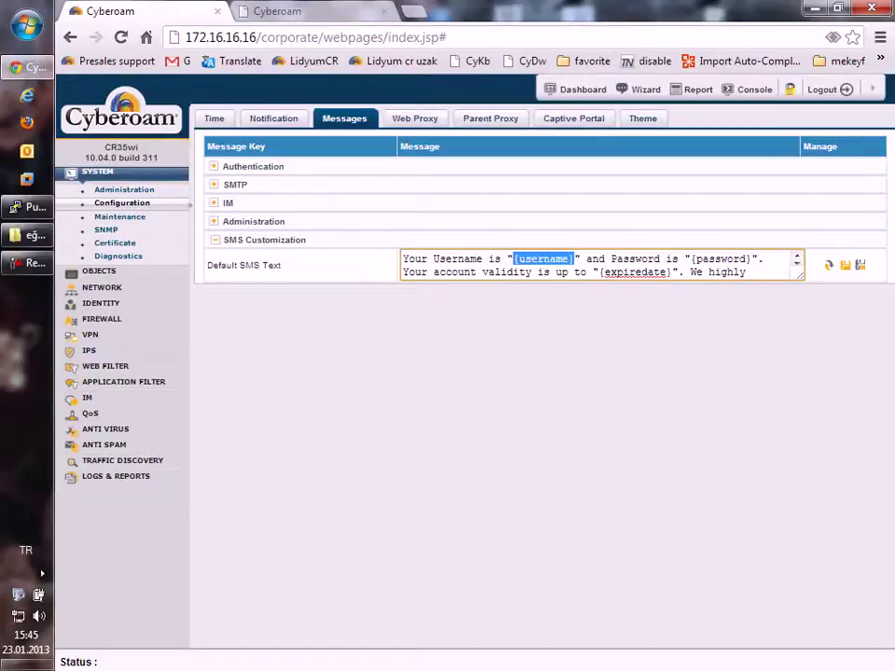
{"action": "key", "text": "Right"}
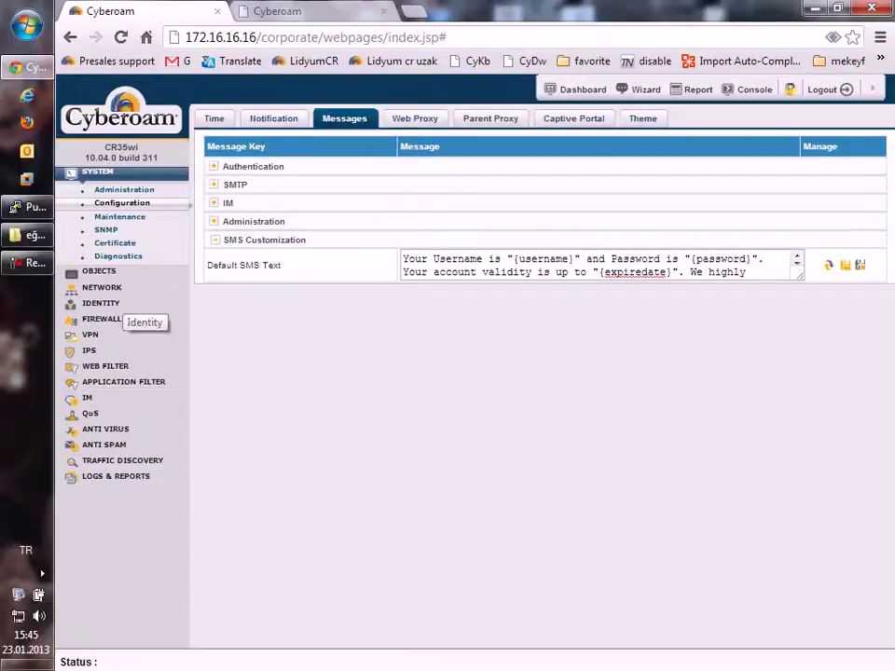
Step: In Identity > Guest Users, change the guest user's password and confirm it
{"action": "left_click", "coordinate": [101, 303]}
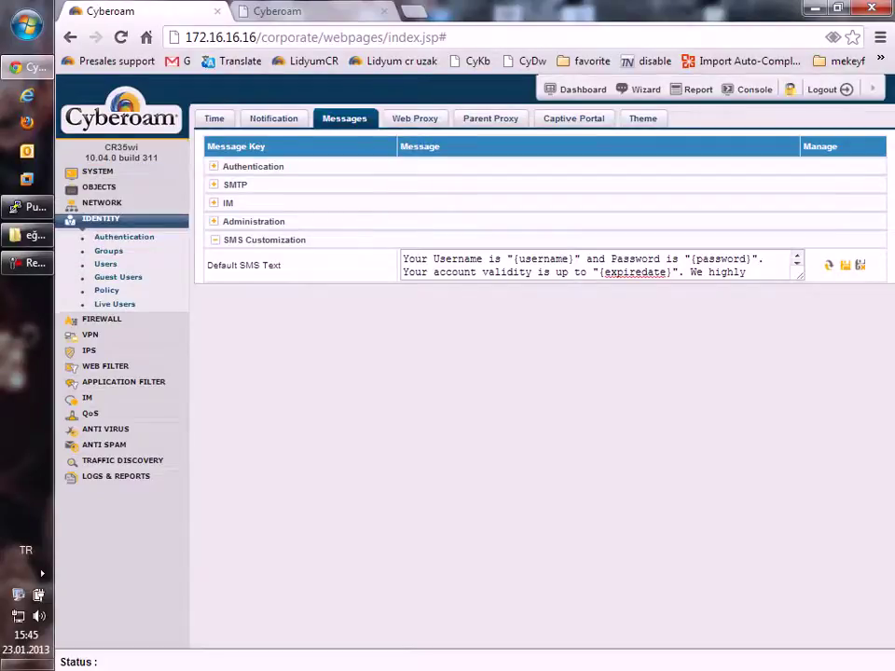
{"action": "left_click", "coordinate": [117, 277]}
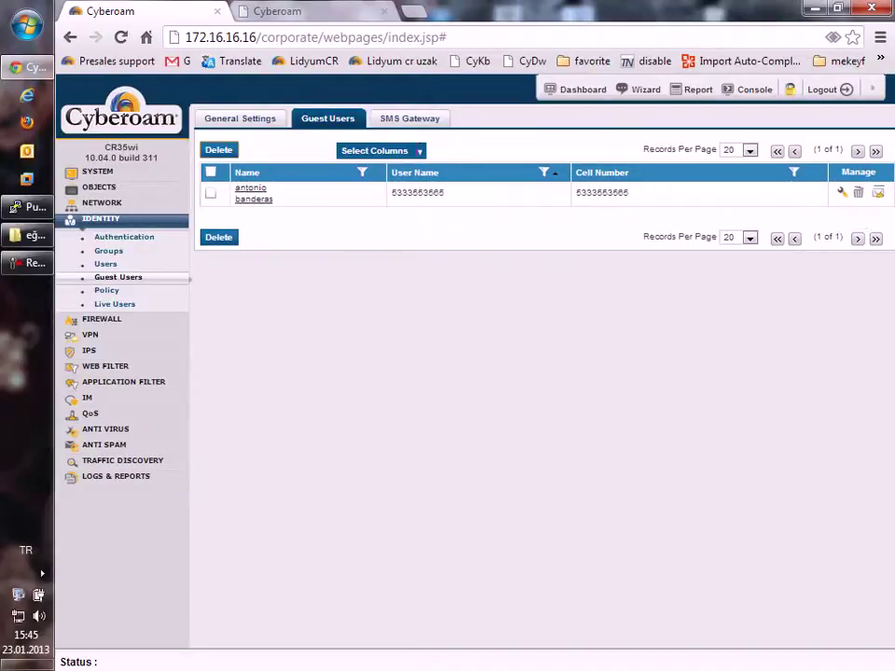
{"action": "left_click", "coordinate": [842, 192]}
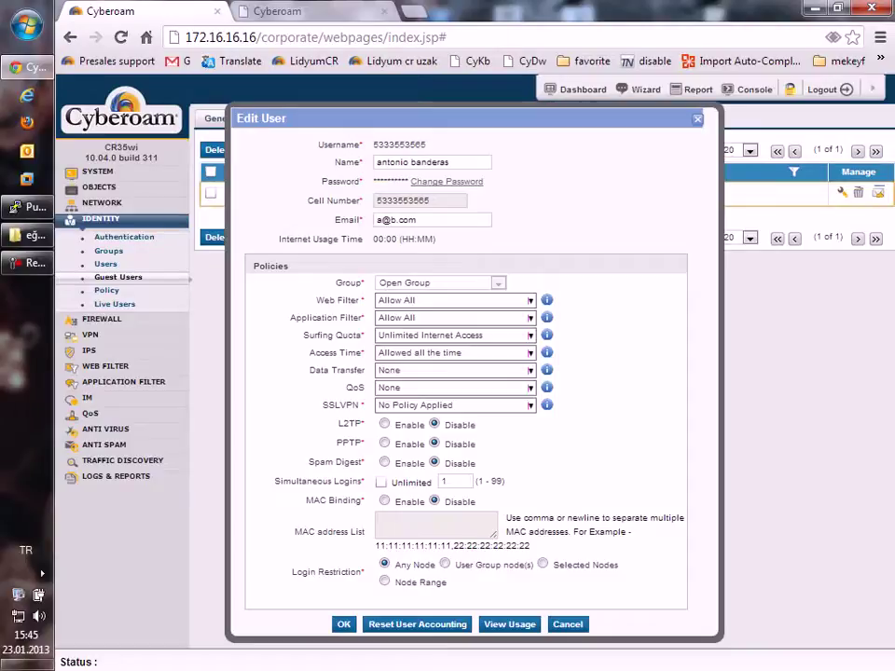
{"action": "left_click", "coordinate": [447, 181]}
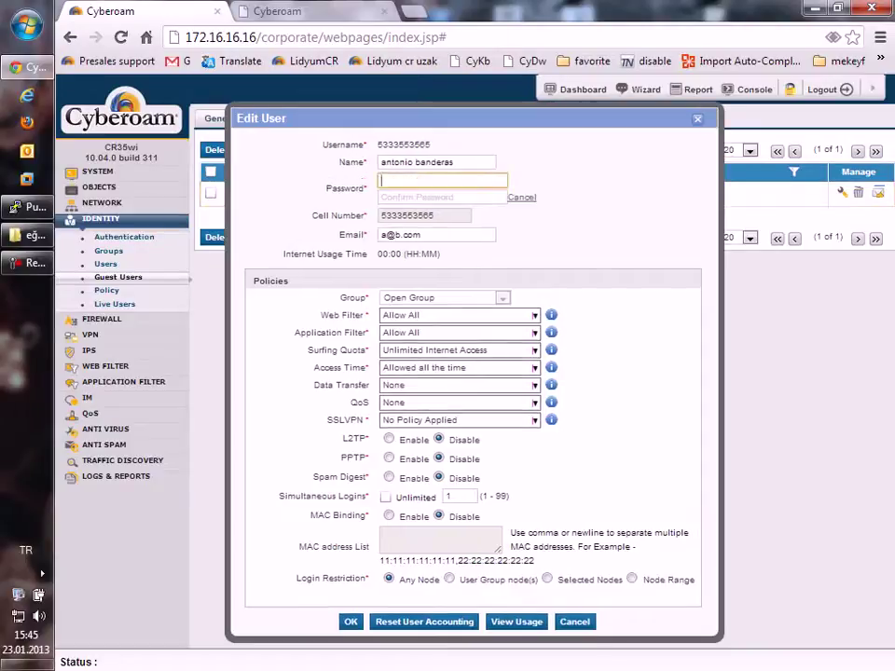
{"action": "type", "text": "12345"}
{"action": "key", "text": "Tab"}
{"action": "type", "text": "12345"}
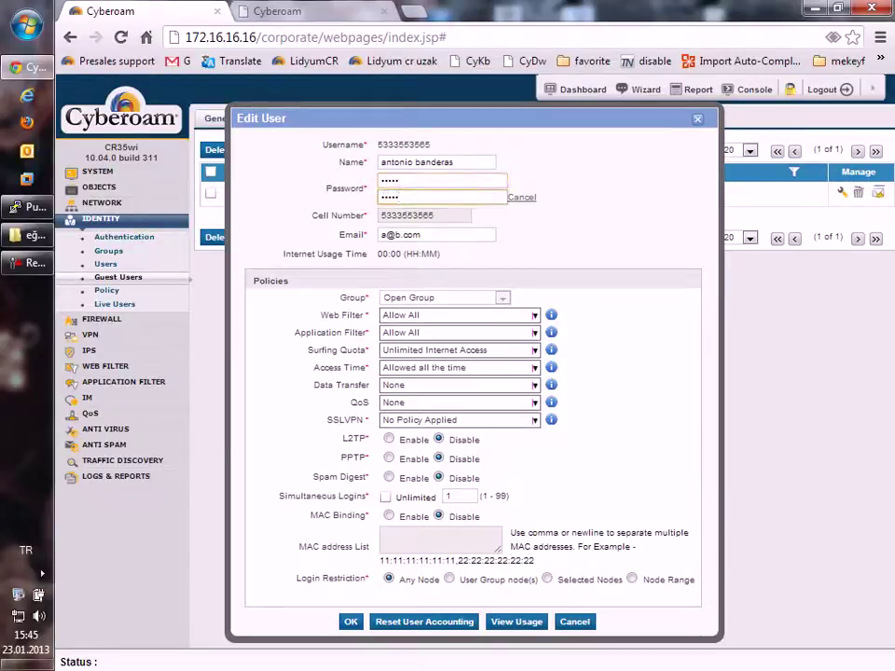
{"action": "left_click", "coordinate": [351, 621]}
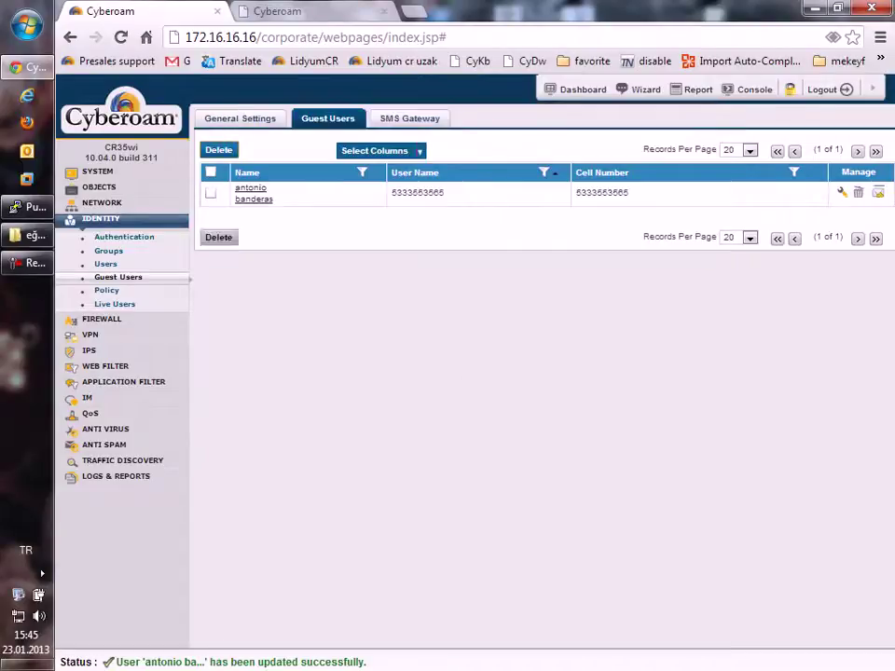
Step: Reopen the guest user's account settings, review them and save
{"action": "left_click", "coordinate": [249, 193]}
{"action": "scroll", "coordinate": [466, 373], "scroll_direction": "down", "scroll_amount": 5}
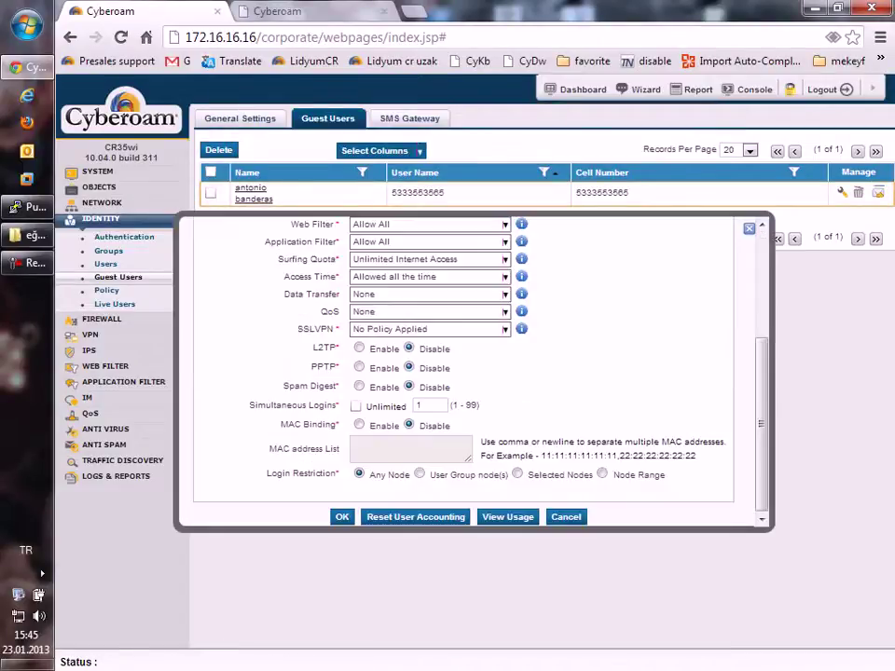
{"action": "scroll", "coordinate": [466, 373], "scroll_direction": "up", "scroll_amount": 5}
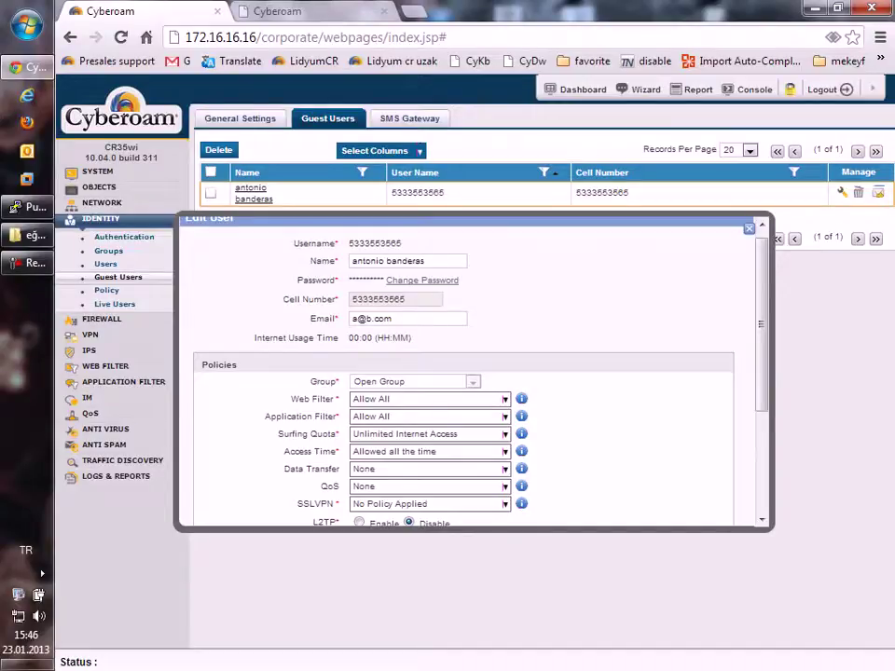
{"action": "scroll", "coordinate": [466, 373], "scroll_direction": "down", "scroll_amount": 3}
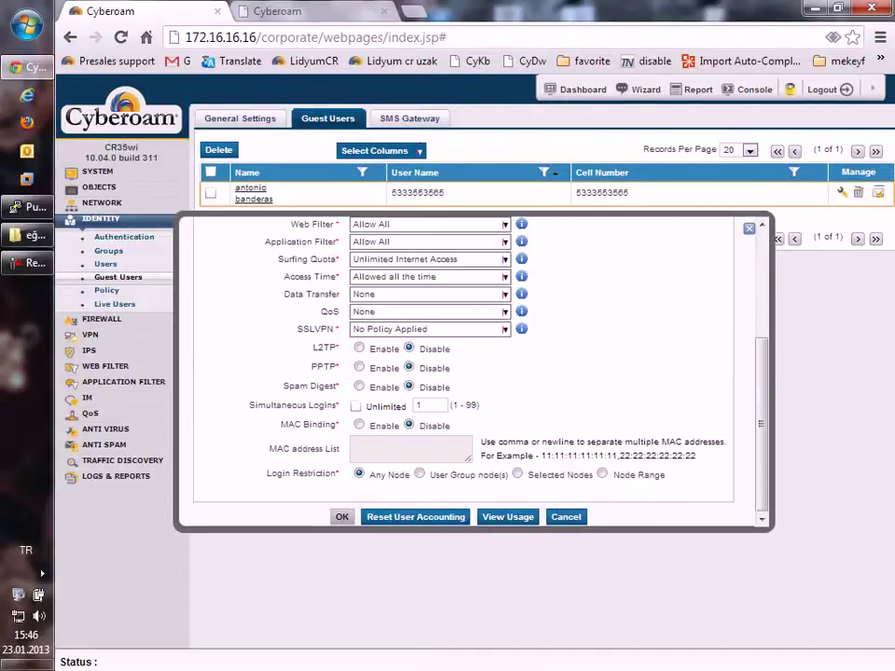
{"action": "key", "text": "Return"}
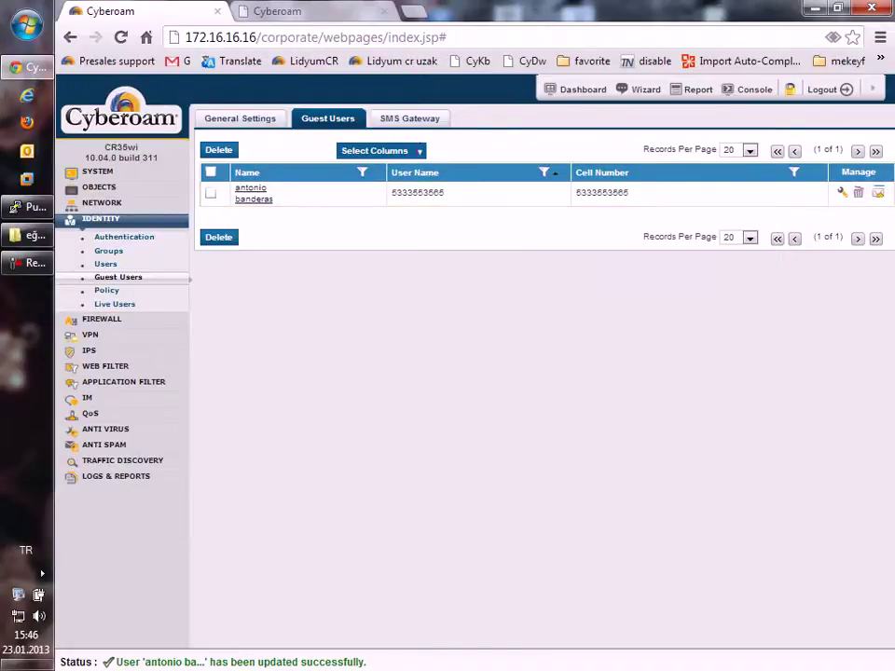
{"action": "key", "text": "ctrl+Tab"}
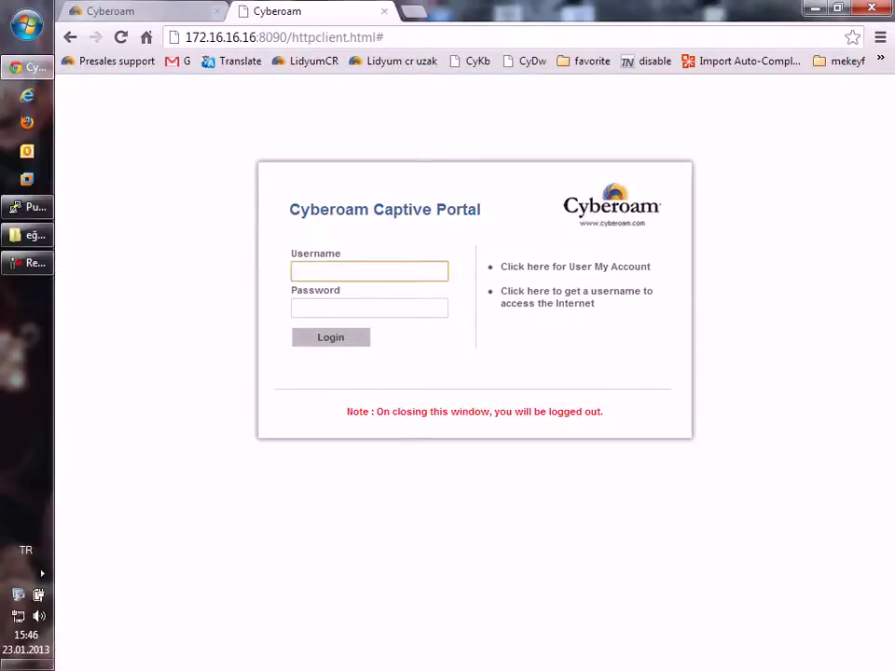
Step: Log into the captive portal with the guest's copied username and password, then open Live Users
{"action": "key", "text": "ctrl+Tab"}
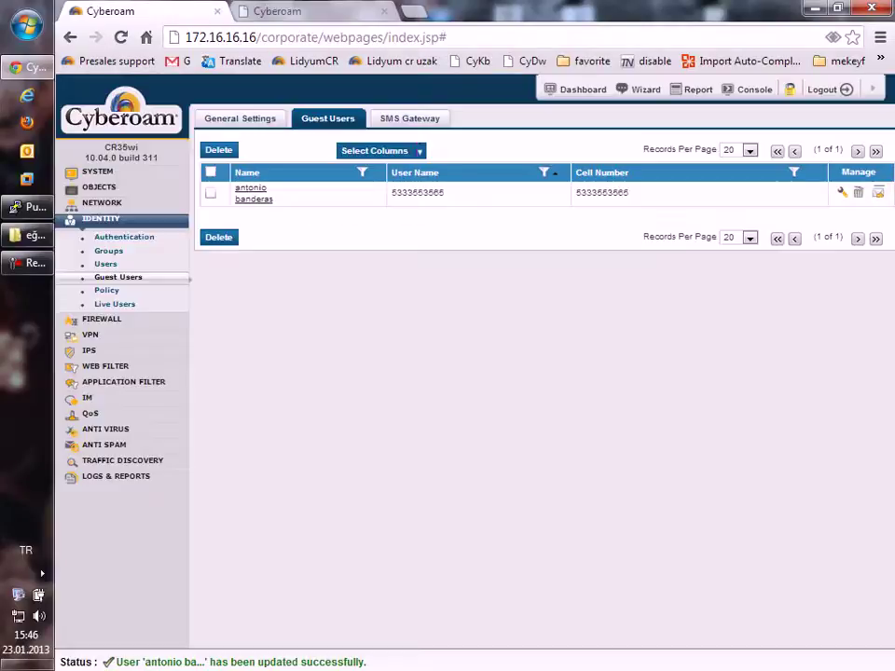
{"action": "left_click_drag", "start_coordinate": [444, 192], "coordinate": [391, 192]}
{"action": "key", "text": "ctrl+c"}
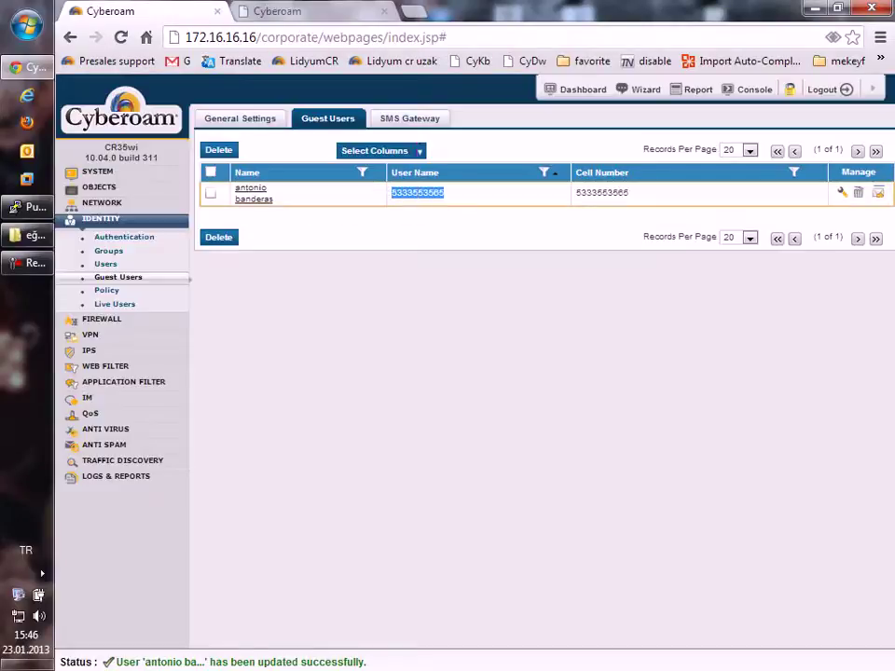
{"action": "key", "text": "ctrl+Tab"}
{"action": "key", "text": "ctrl+v"}
{"action": "key", "text": "Tab"}
{"action": "type", "text": "*****"}
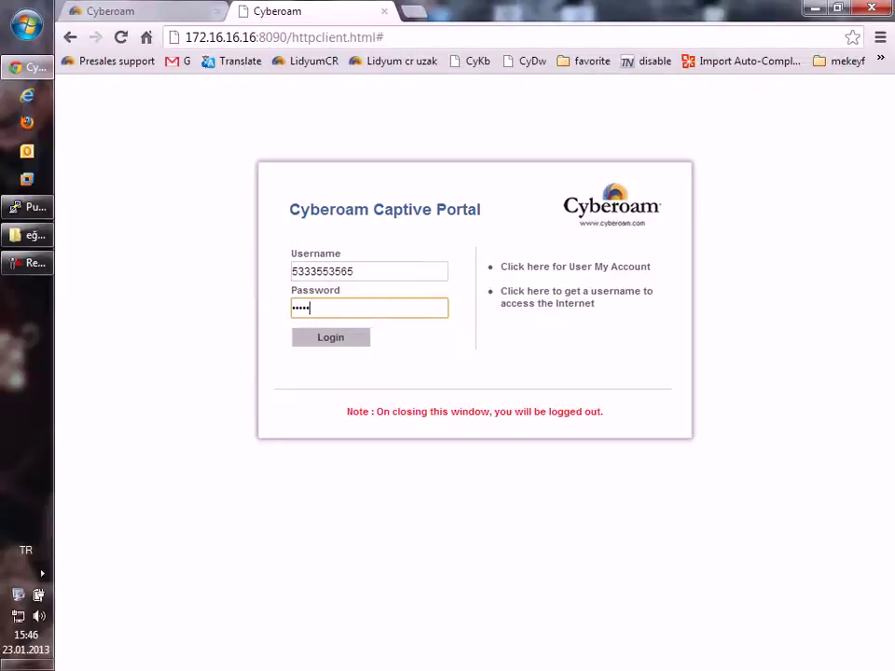
{"action": "key", "text": "Return"}
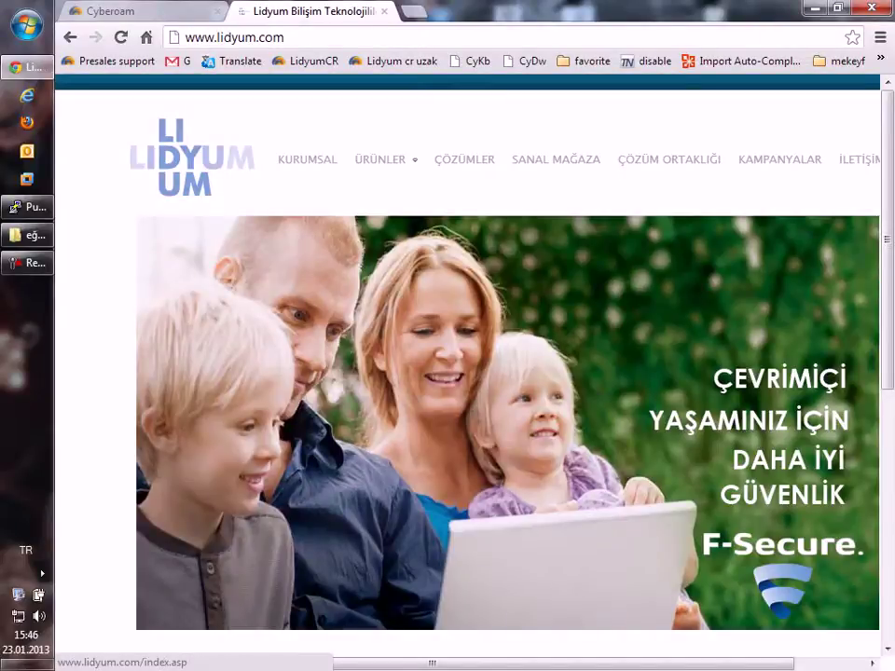
{"action": "key", "text": "ctrl+Tab"}
{"action": "left_click", "coordinate": [114, 304]}
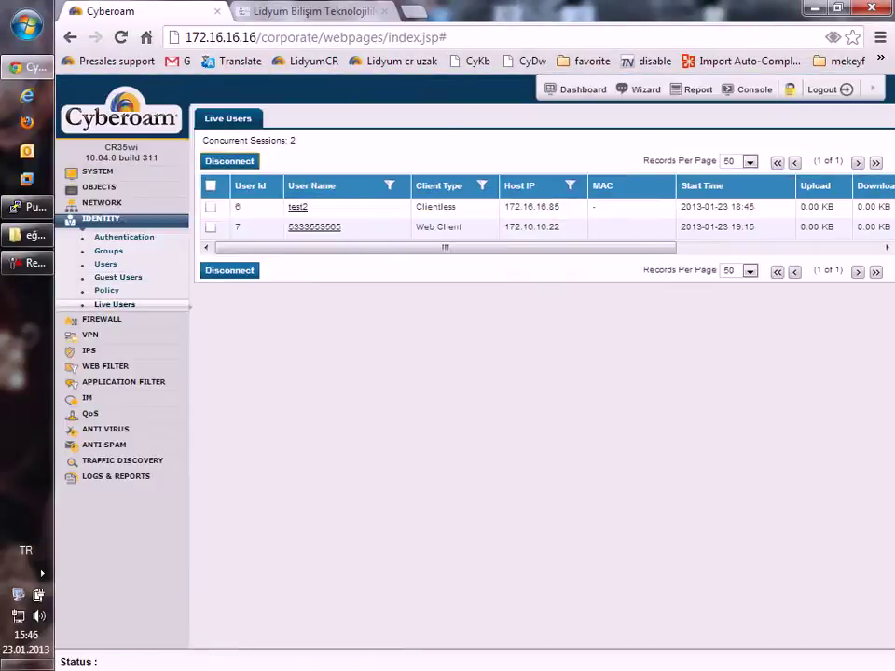
Step: Select the guest's session entry in the Live Users list
{"action": "double_click", "coordinate": [314, 227]}
{"action": "triple_click", "coordinate": [315, 227]}
{"action": "left_click", "coordinate": [314, 226]}
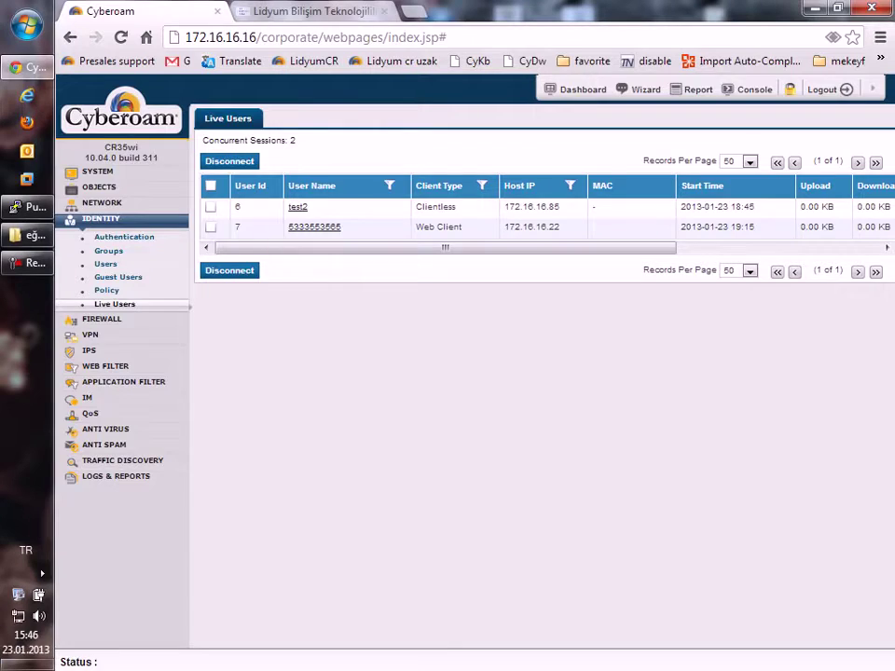
Step: Browse to sabah.com.tr as the guest, then open the Log Viewer in the admin console
{"action": "left_click", "coordinate": [312, 11]}
{"action": "key", "text": "ctrl+l"}
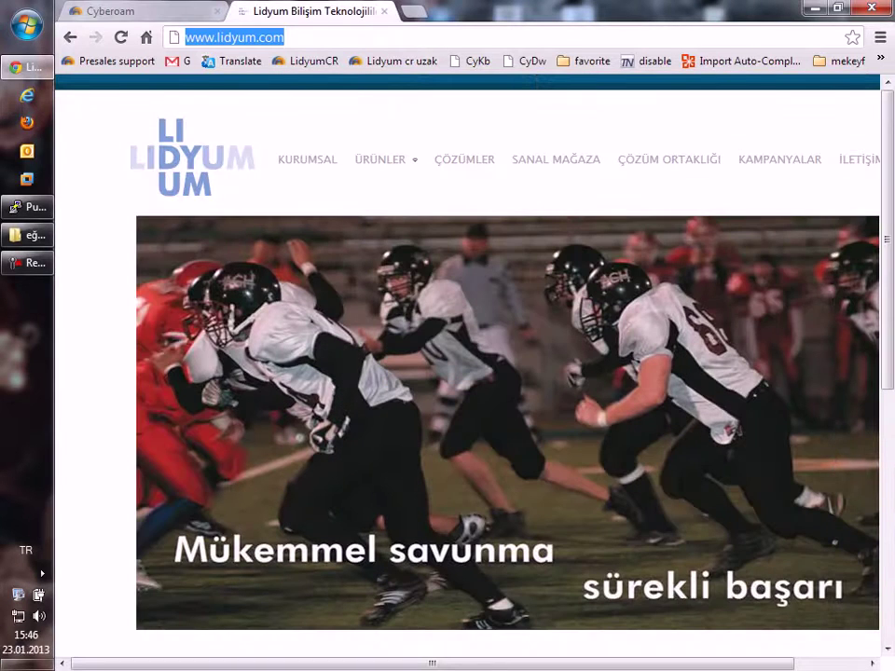
{"action": "type", "text": "sabah.com.tr"}
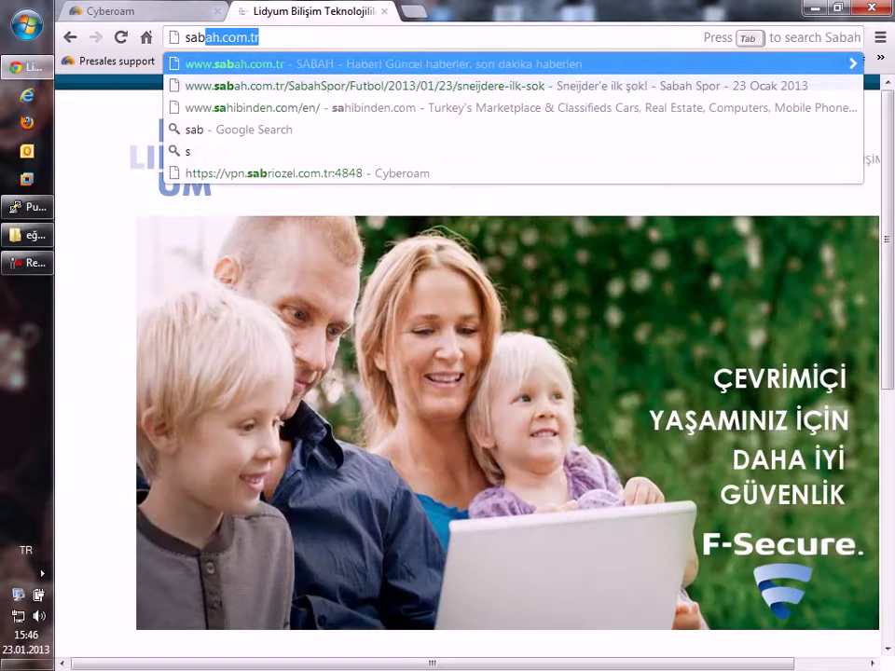
{"action": "key", "text": "Return"}
{"action": "left_click", "coordinate": [103, 11]}
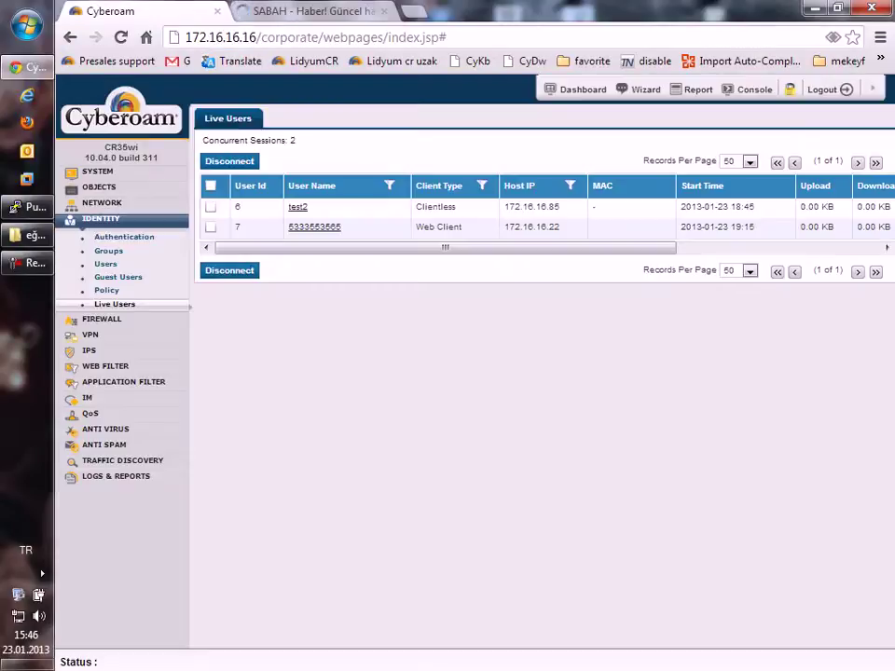
{"action": "left_click", "coordinate": [115, 392]}
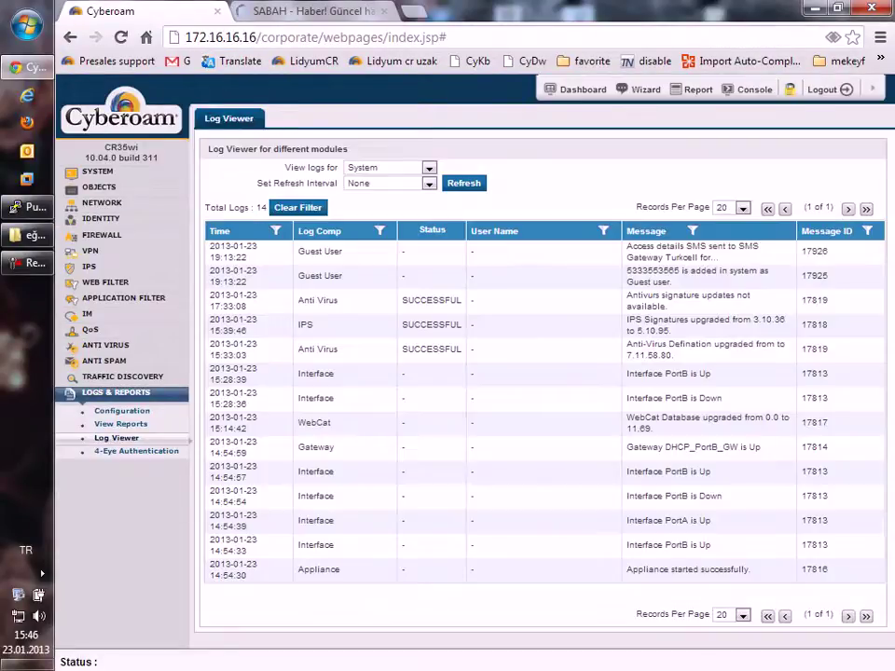
Step: Switch the Log Viewer to Web Filter logs and page through to page 4
{"action": "left_click", "coordinate": [390, 168]}
{"action": "key", "text": "Down"}
{"action": "key", "text": "Return"}
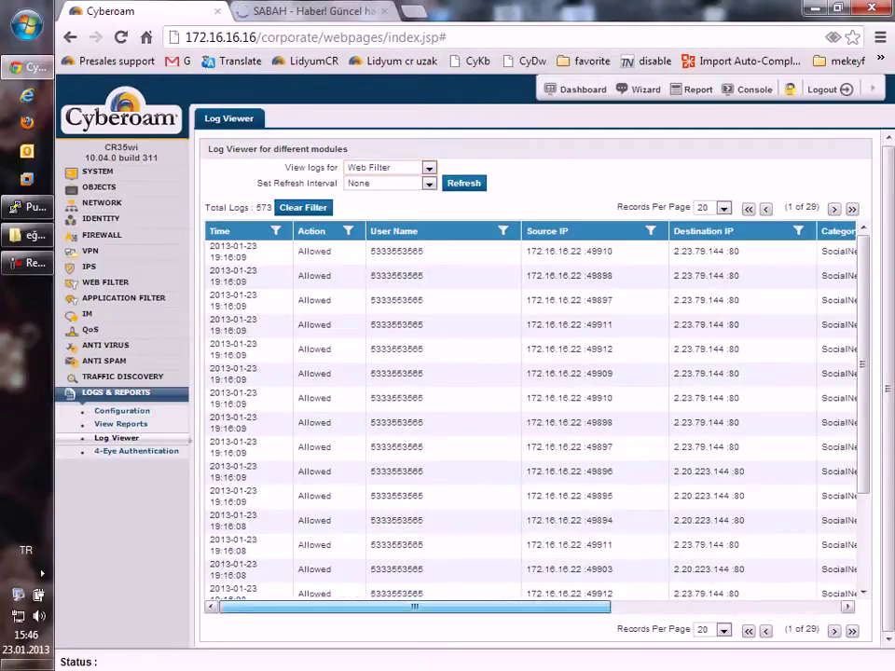
{"action": "scroll", "coordinate": [531, 410], "scroll_direction": "right", "scroll_amount": 5}
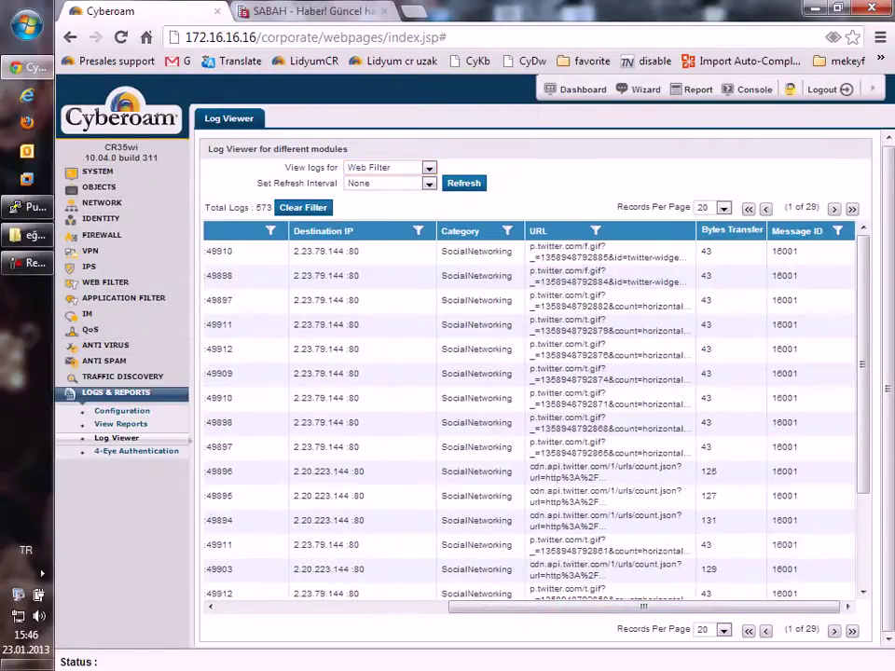
{"action": "scroll", "coordinate": [531, 410], "scroll_direction": "down", "scroll_amount": 3}
{"action": "scroll", "coordinate": [532, 410], "scroll_direction": "up", "scroll_amount": 3}
{"action": "left_click", "coordinate": [834, 209]}
{"action": "left_click", "coordinate": [834, 209]}
{"action": "left_click", "coordinate": [835, 209]}
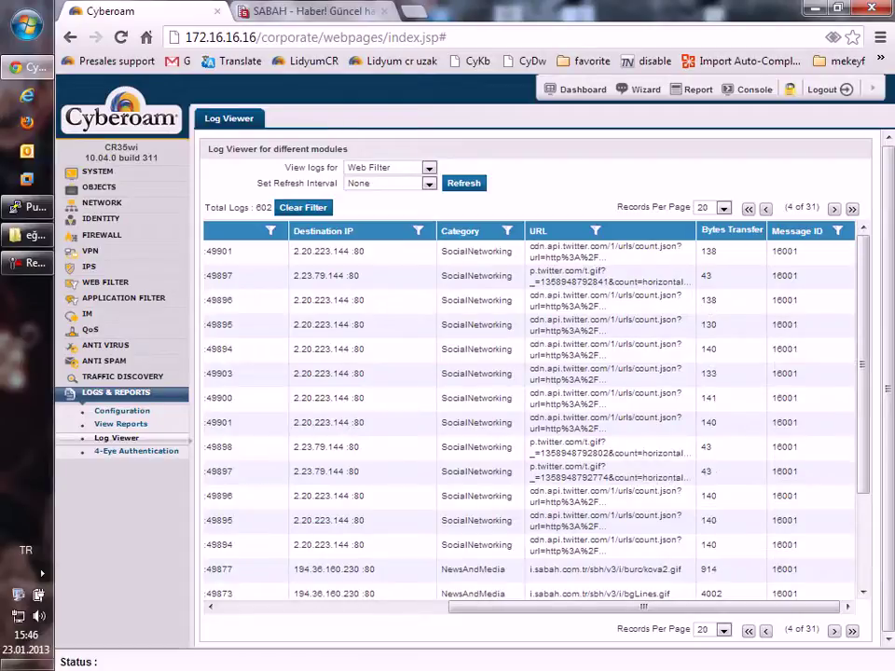
{"action": "scroll", "coordinate": [532, 410], "scroll_direction": "down", "scroll_amount": 3}
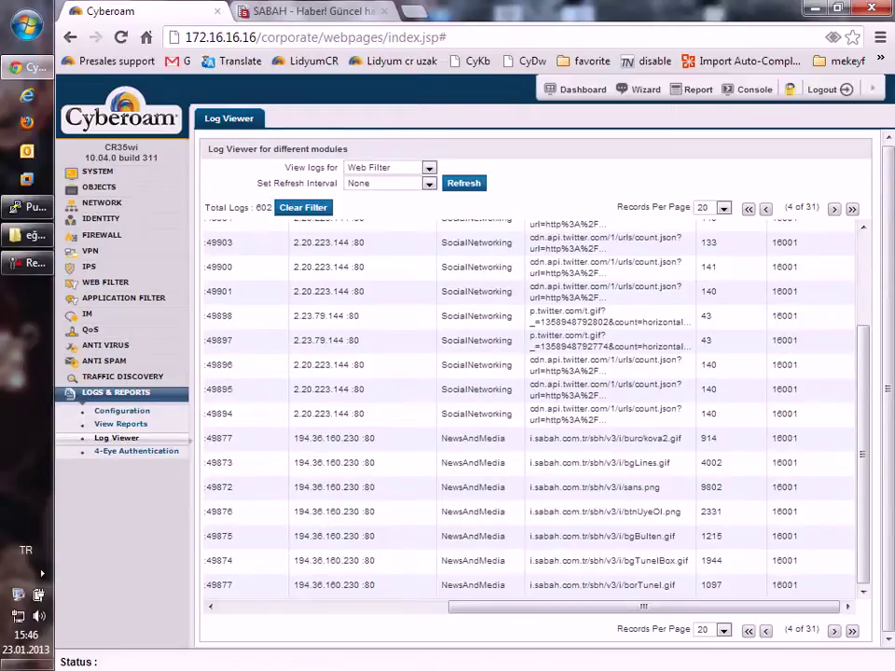
{"action": "scroll", "coordinate": [531, 410], "scroll_direction": "up", "scroll_amount": 3}
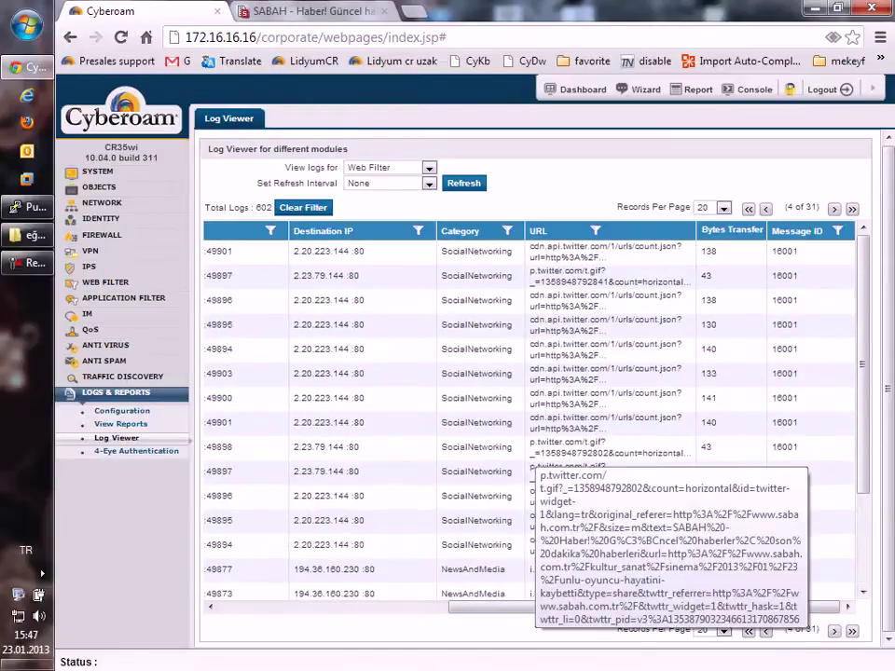
{"action": "scroll", "coordinate": [532, 410], "scroll_direction": "left", "scroll_amount": 5}
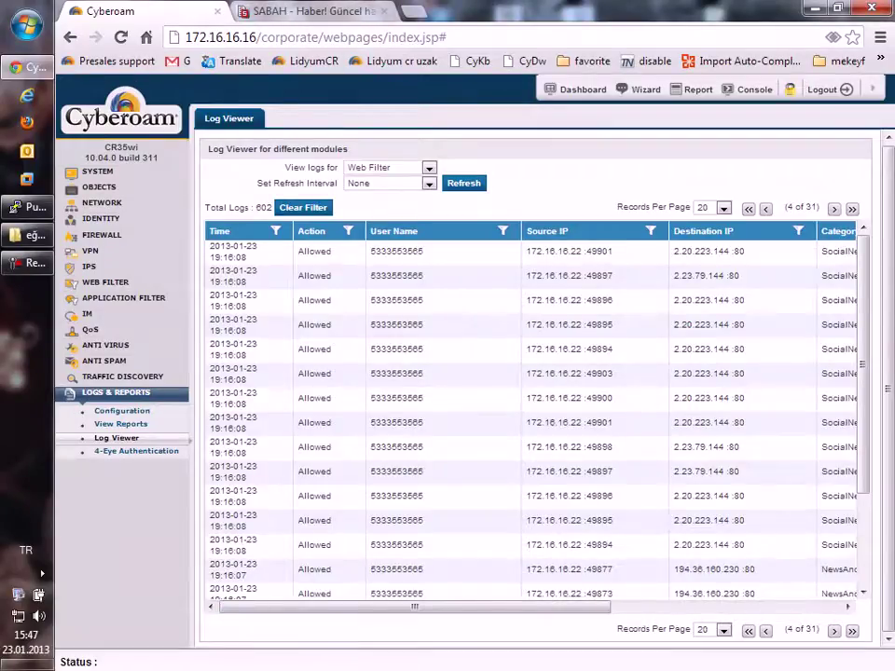
Step: Close the sabah.com.tr news tab and expand the Identity section
{"action": "key", "text": "ctrl+Tab"}
{"action": "key", "text": "ctrl+w"}
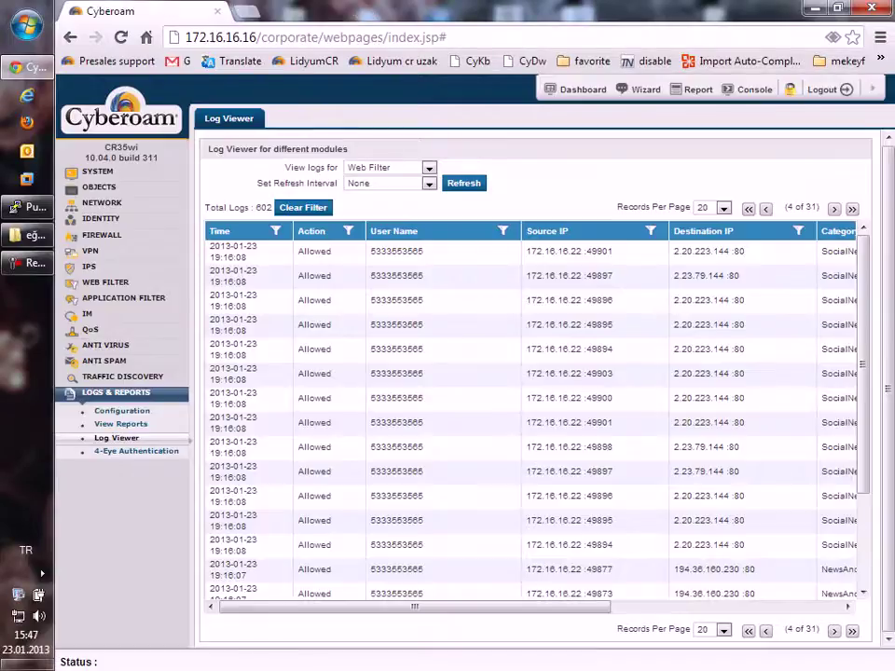
{"action": "left_click", "coordinate": [101, 218]}
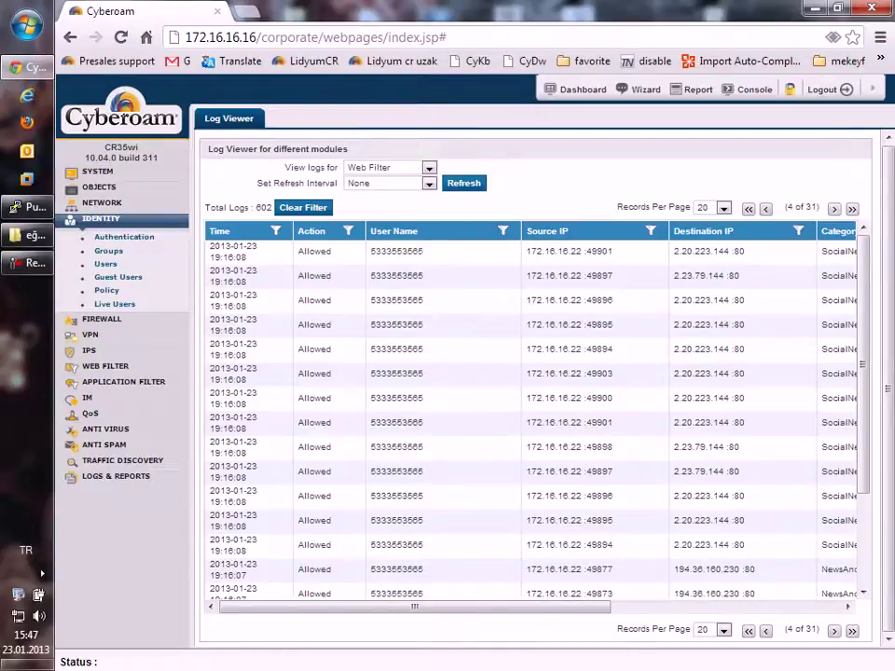
Step: Open Identity > Groups and open Open Group to inspect its policies
{"action": "left_click", "coordinate": [108, 251]}
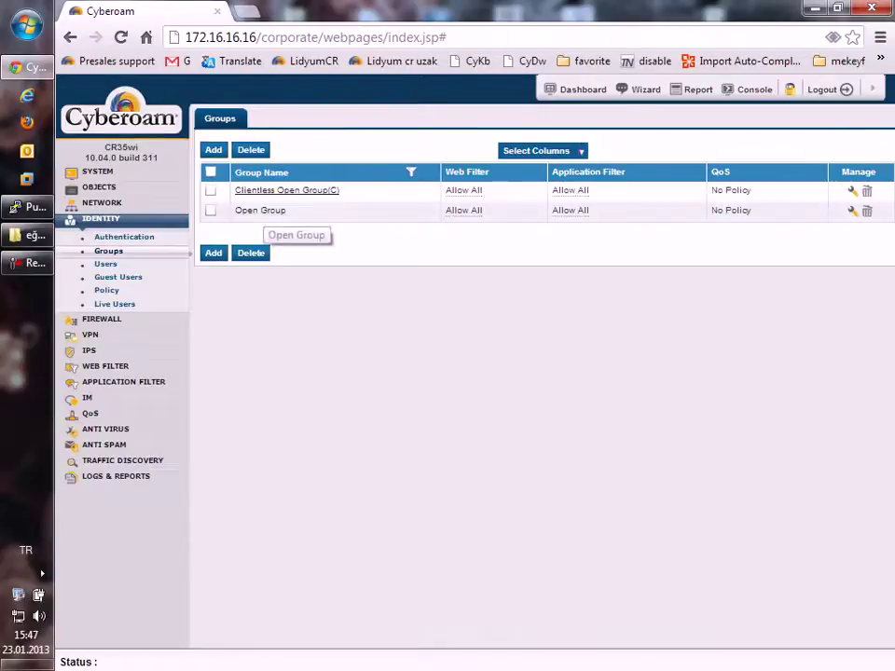
{"action": "left_click", "coordinate": [260, 209]}
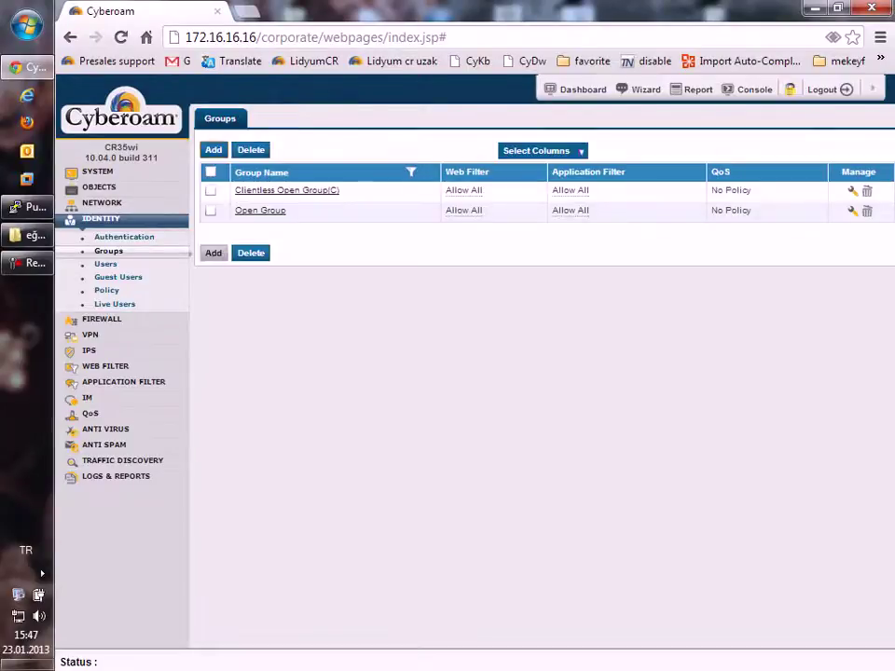
Step: Name the new group 'misafir' and keep its group type Normal
{"action": "type", "text": "misafir"}
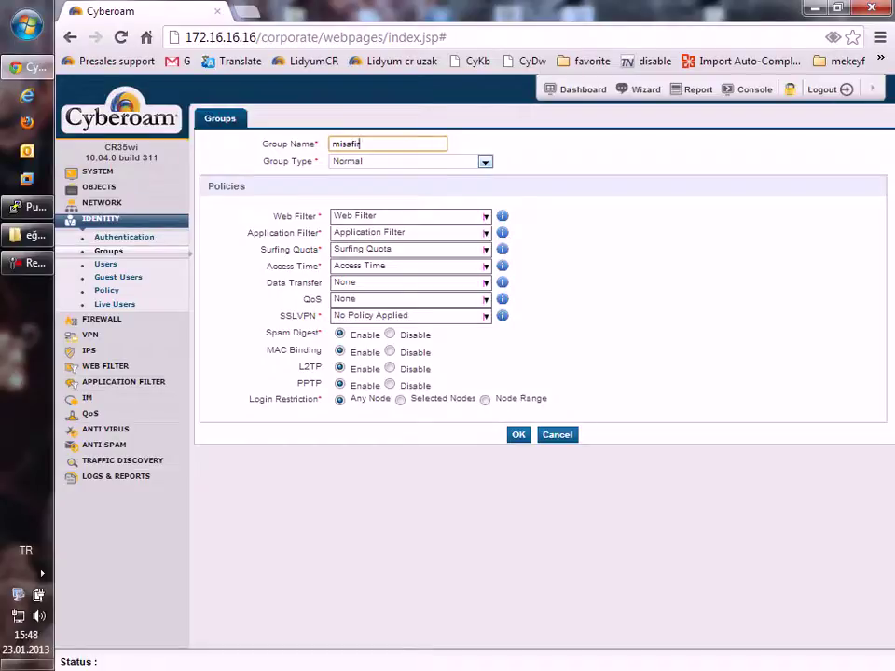
{"action": "key", "text": "Tab"}
{"action": "key", "text": "alt+Down"}
{"action": "key", "text": "Down"}
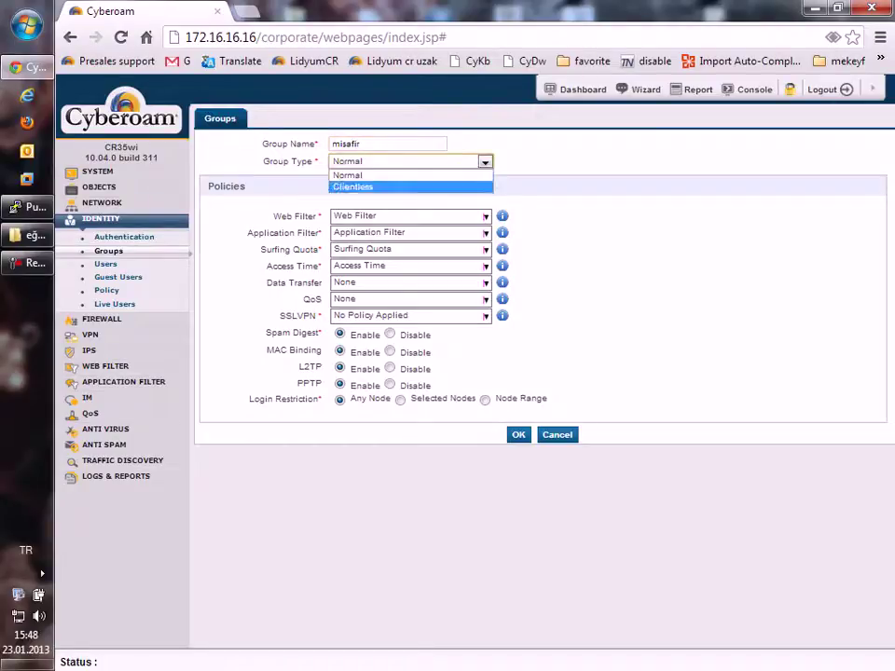
{"action": "key", "text": "Up"}
{"action": "key", "text": "Down"}
{"action": "key", "text": "Up"}
{"action": "key", "text": "Return"}
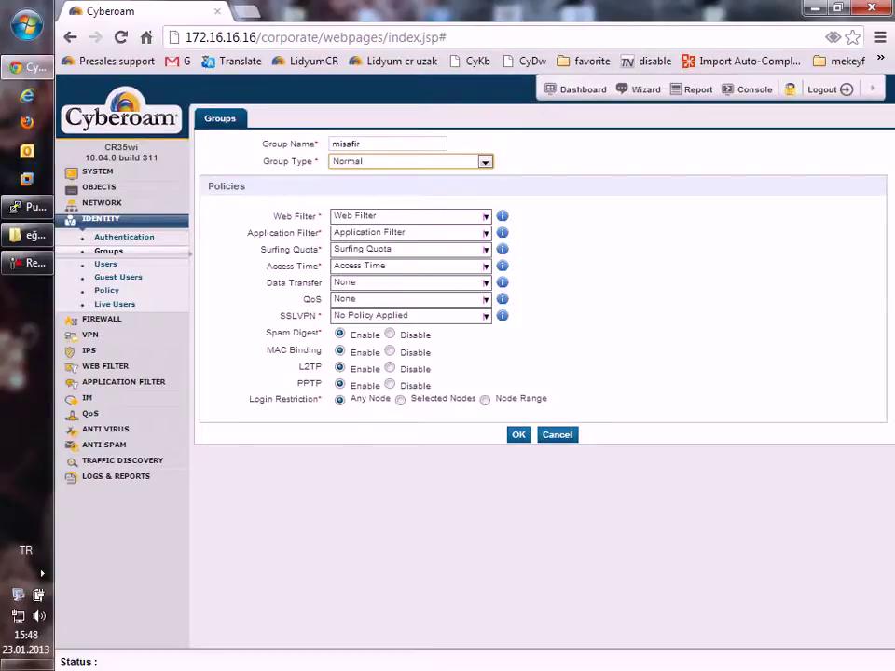
Step: Give the group the No Porno web filter, Allow All application filter, and Unlimited Internet Access
{"action": "left_click", "coordinate": [410, 216]}
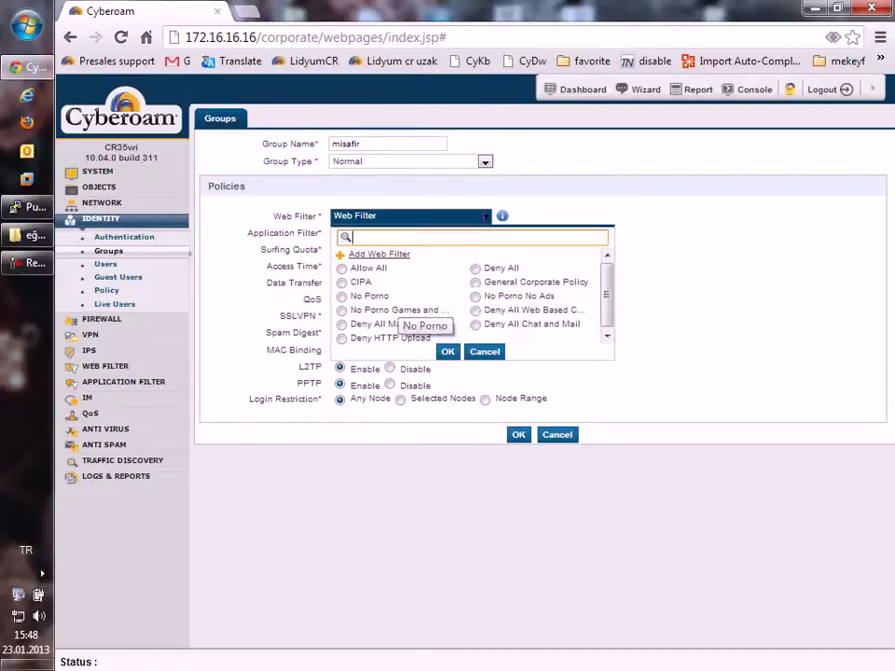
{"action": "left_click", "coordinate": [369, 296]}
{"action": "left_click", "coordinate": [401, 232]}
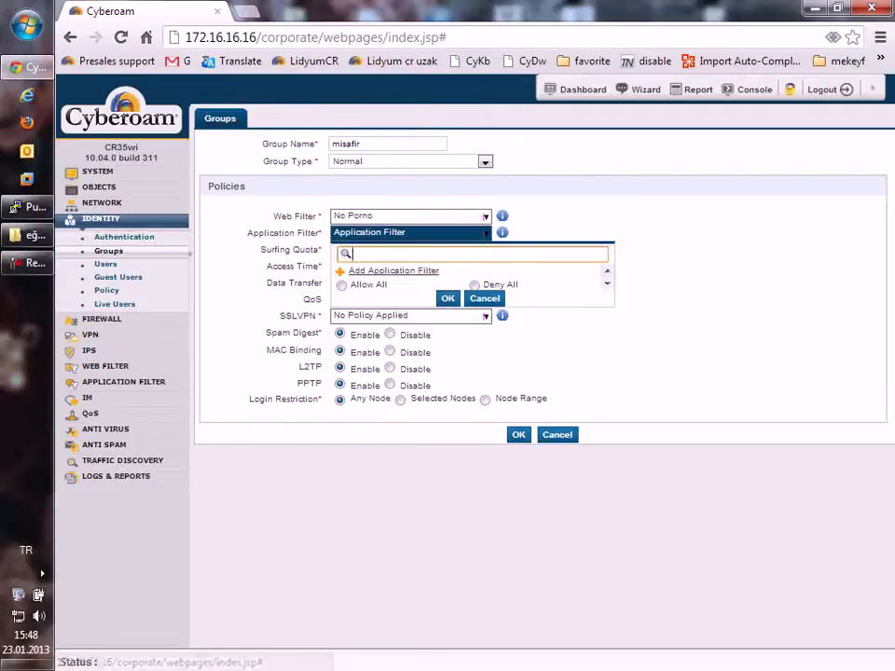
{"action": "left_click_drag", "start_coordinate": [399, 308], "coordinate": [399, 308]}
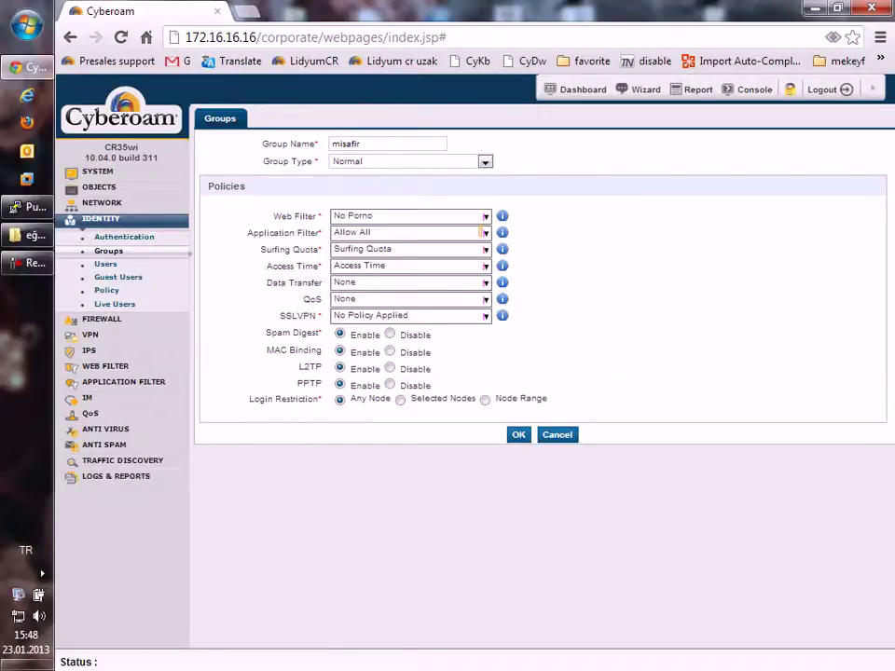
{"action": "left_click", "coordinate": [410, 249]}
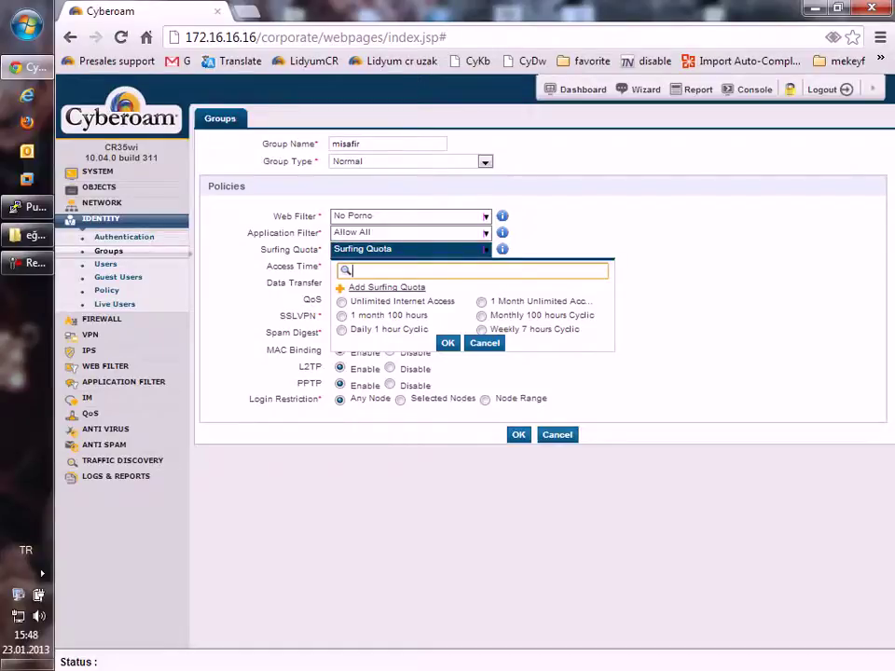
{"action": "key", "text": "Escape"}
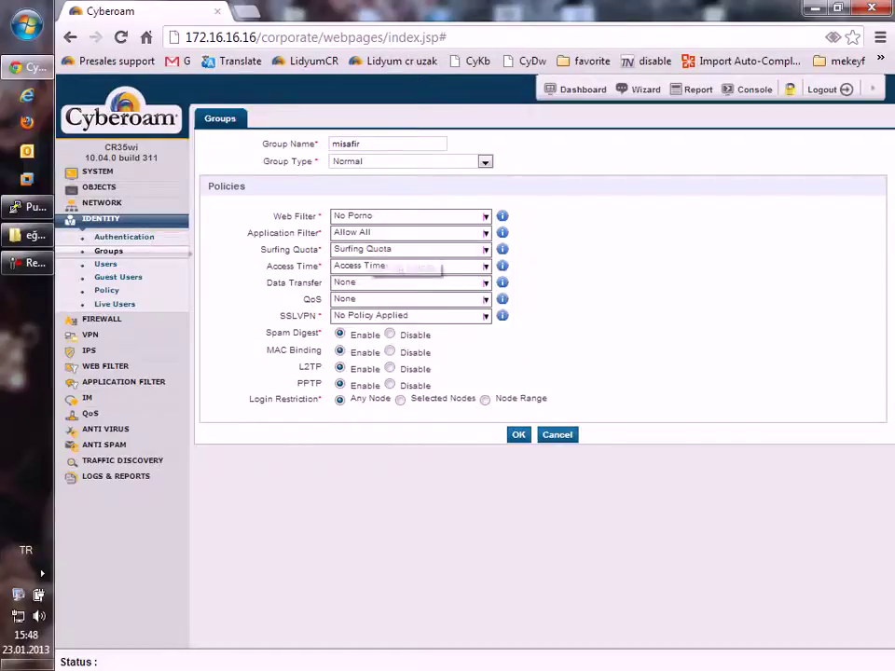
{"action": "left_click", "coordinate": [485, 249]}
{"action": "left_click", "coordinate": [409, 318]}
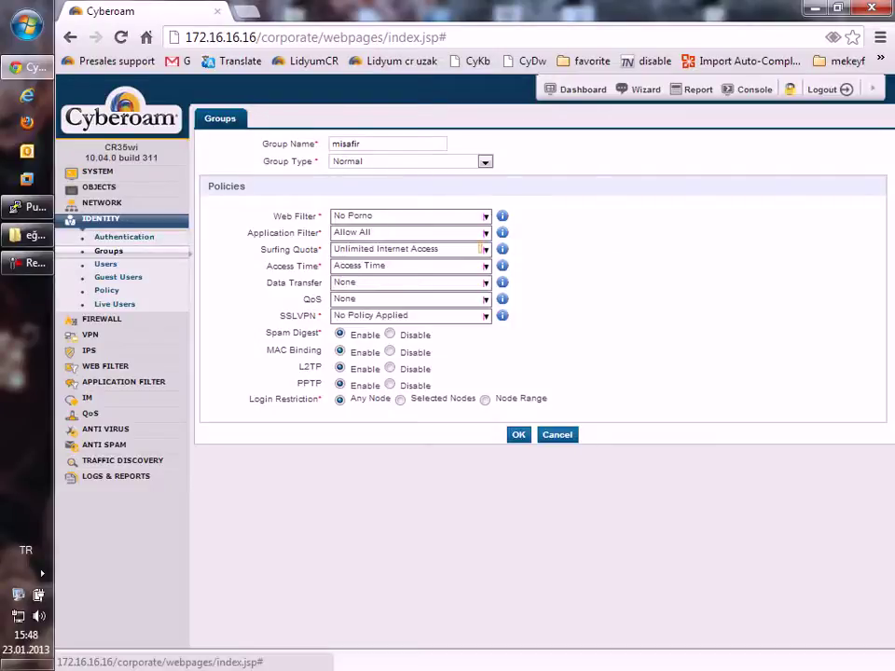
Step: Allow access all the time, keep data transfer at None, and start a new QoS policy
{"action": "left_click", "coordinate": [485, 265]}
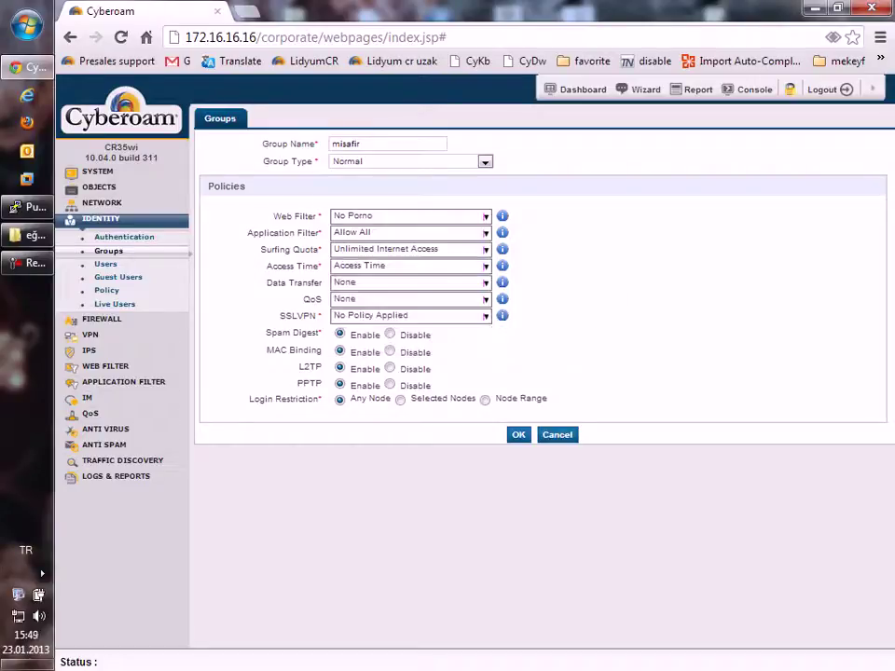
{"action": "left_click", "coordinate": [392, 318]}
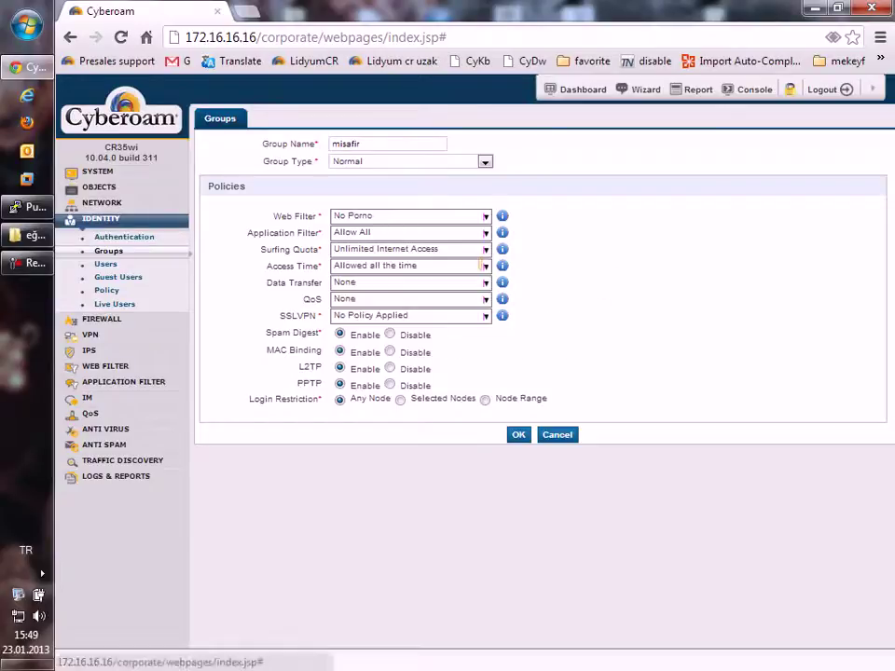
{"action": "left_click", "coordinate": [410, 282]}
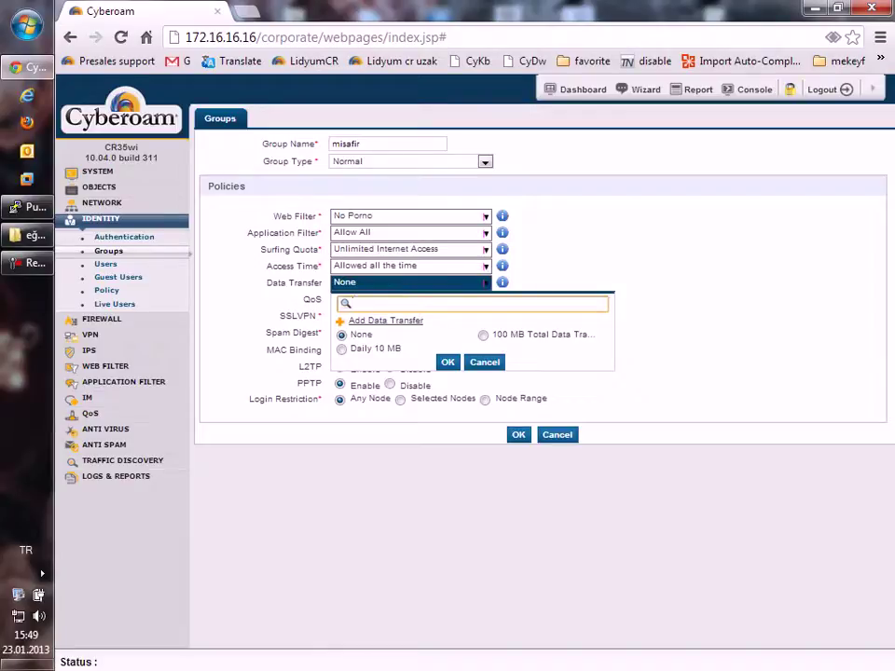
{"action": "key", "text": "Escape"}
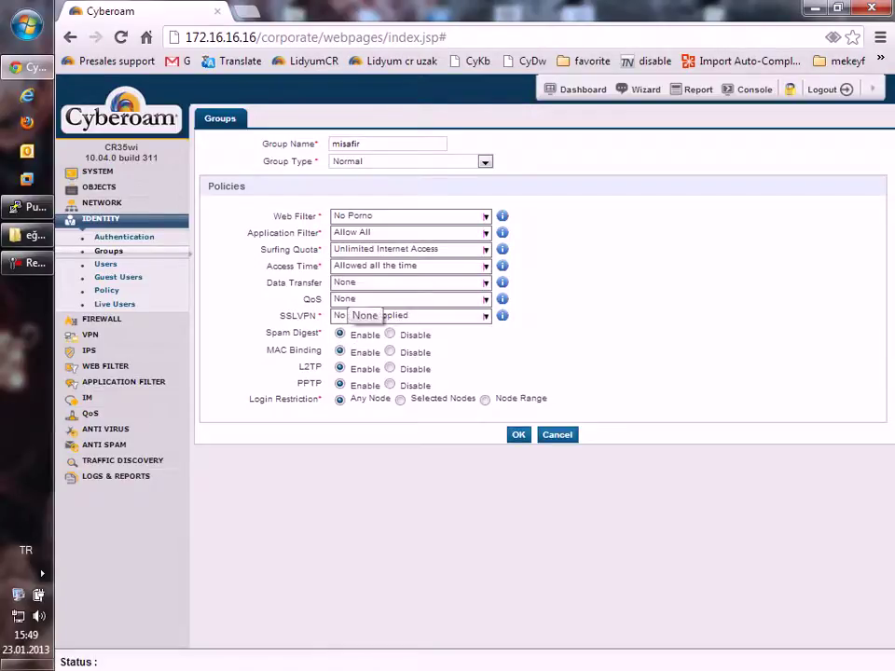
{"action": "left_click", "coordinate": [353, 299]}
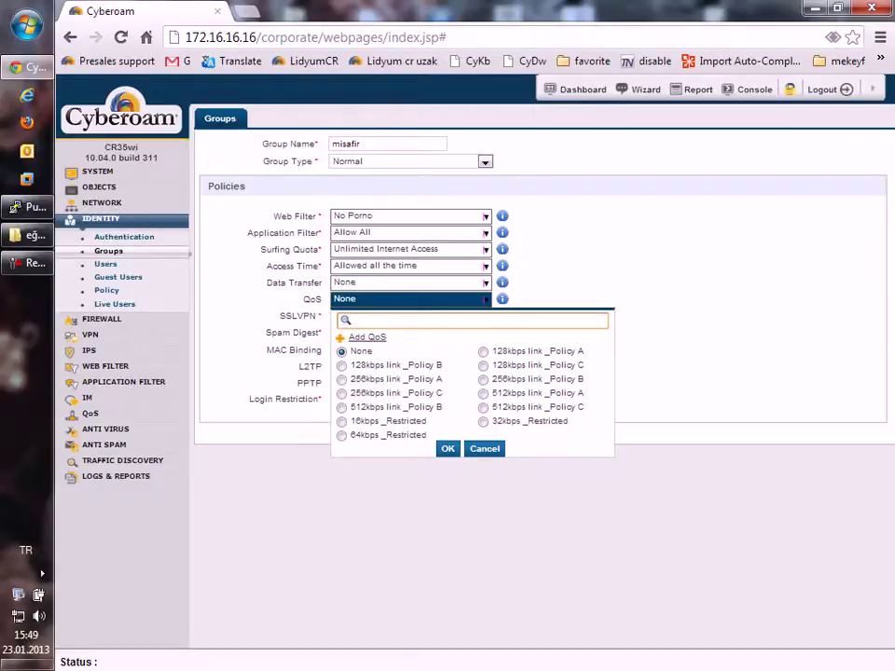
{"action": "left_click", "coordinate": [366, 337]}
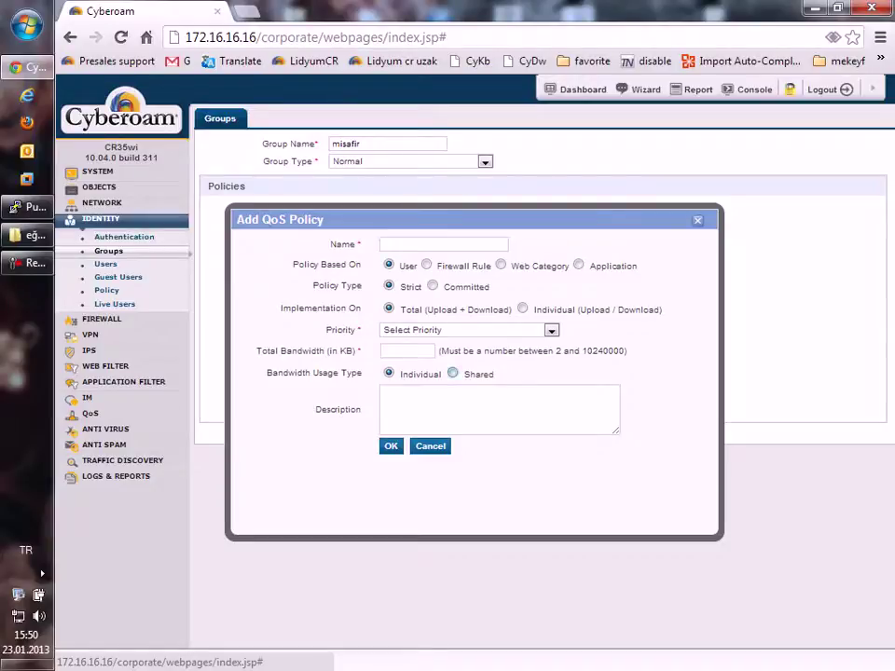
Step: Set the new QoS policy to Shared bandwidth usage, based on Firewall Rule
{"action": "left_click", "coordinate": [453, 373]}
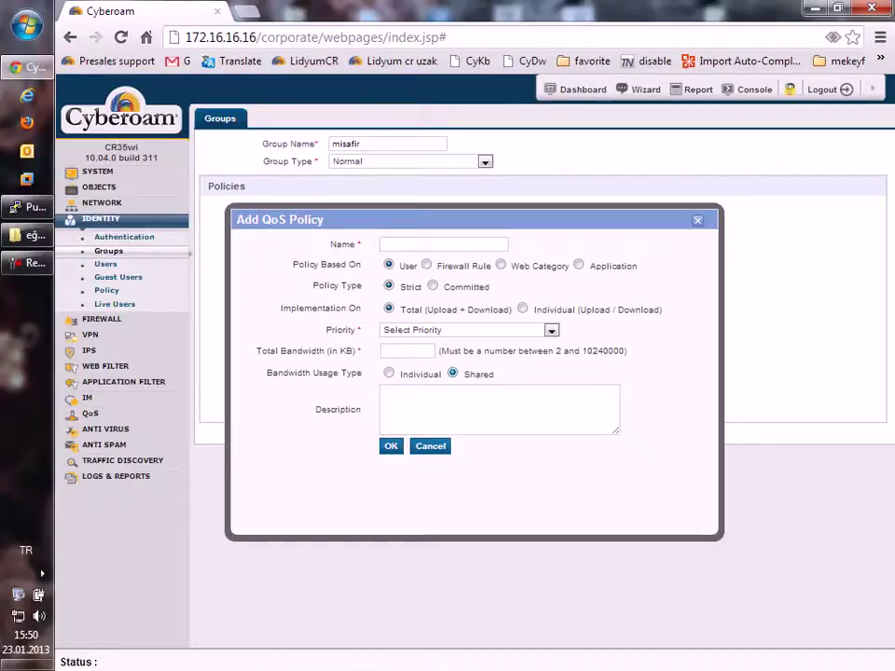
{"action": "left_click", "coordinate": [426, 264]}
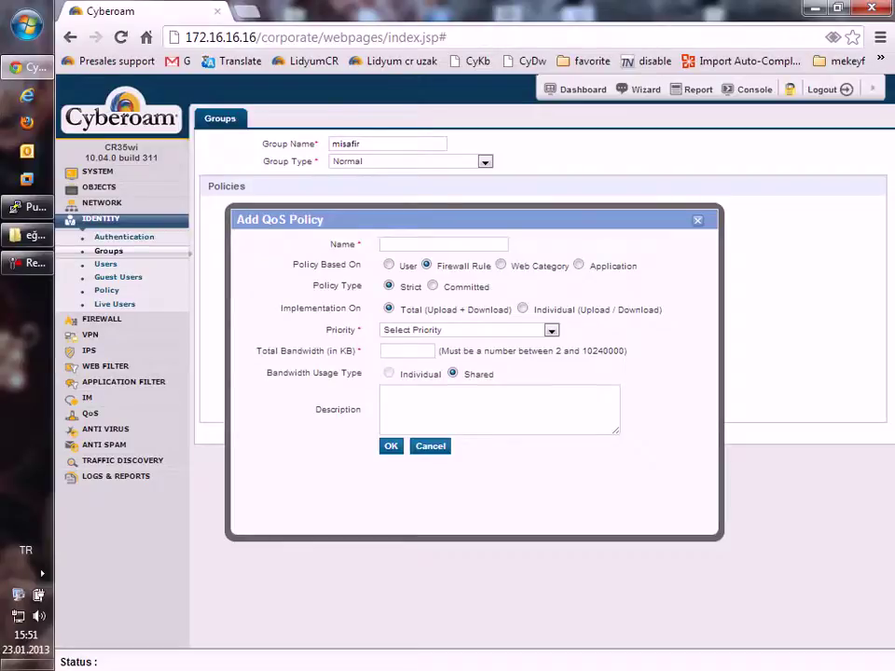
{"action": "left_click", "coordinate": [433, 286]}
{"action": "left_click", "coordinate": [400, 358]}
{"action": "type", "text": "1024"}
{"action": "left_click", "coordinate": [448, 358]}
{"action": "type", "text": "4048"}
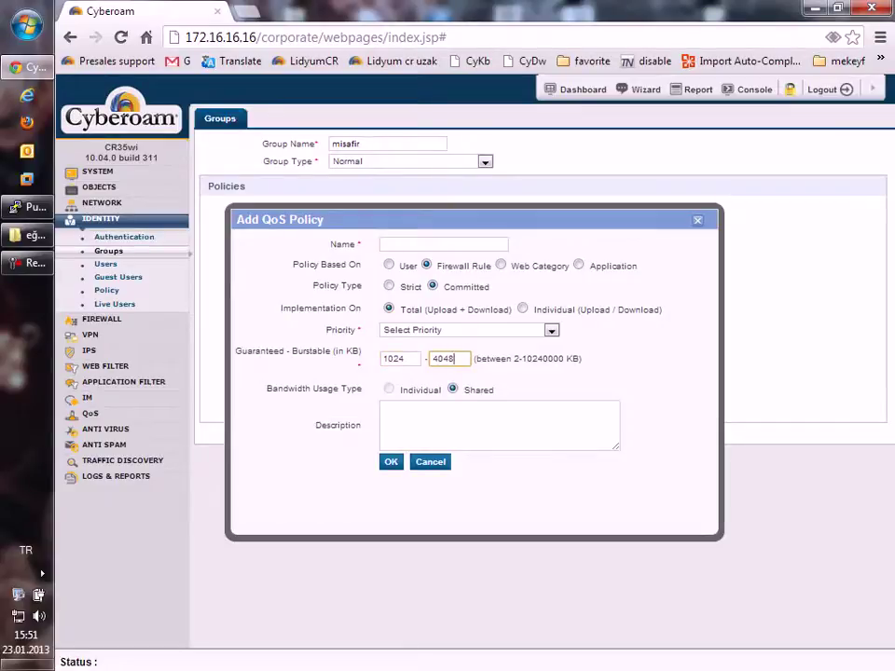
{"action": "left_click_drag", "start_coordinate": [236, 351], "coordinate": [284, 351]}
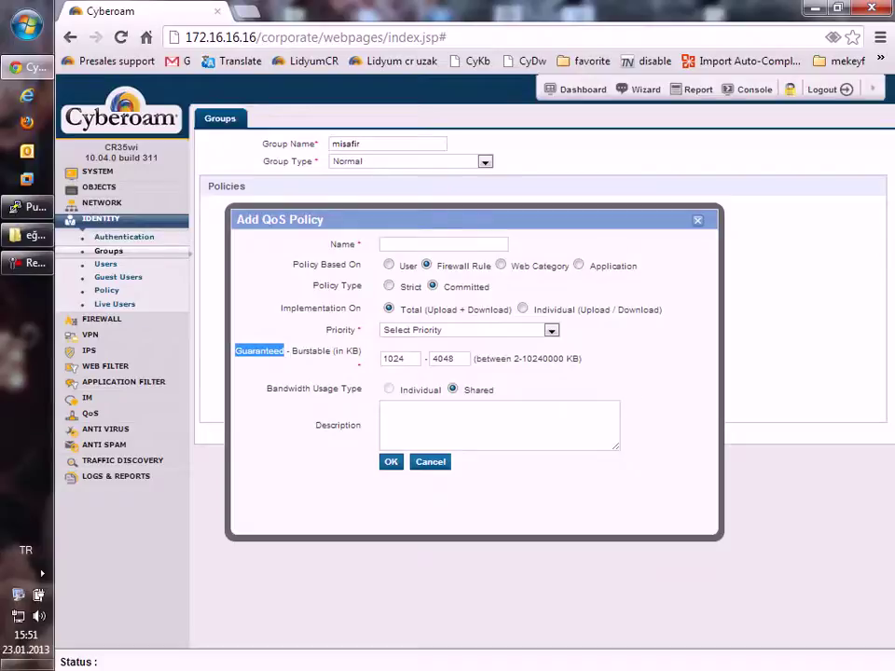
{"action": "left_click", "coordinate": [388, 286]}
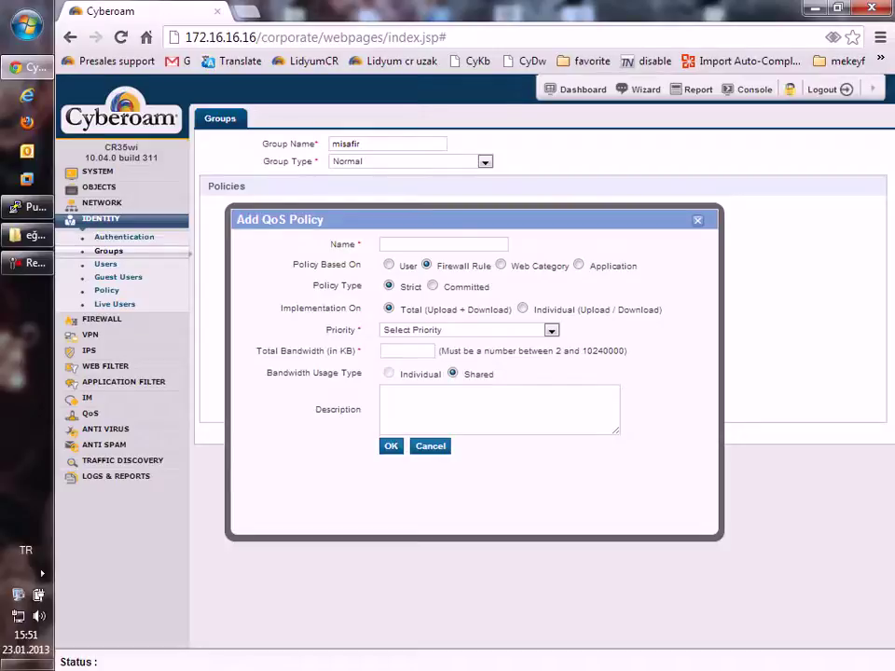
Step: Choose Individual (Upload / Download) implementation and bring up the Priority levels
{"action": "left_click", "coordinate": [522, 308]}
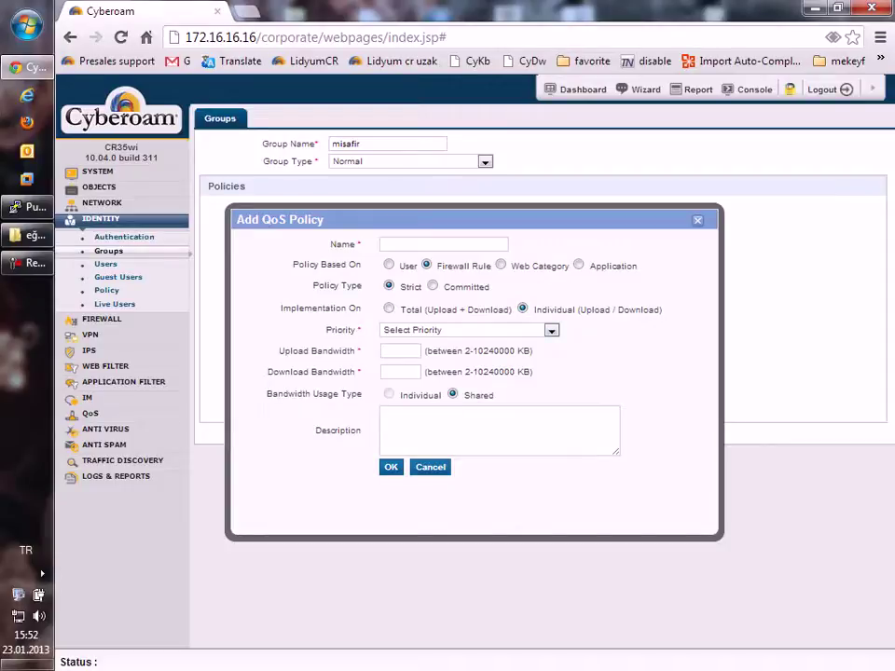
{"action": "left_click", "coordinate": [466, 330]}
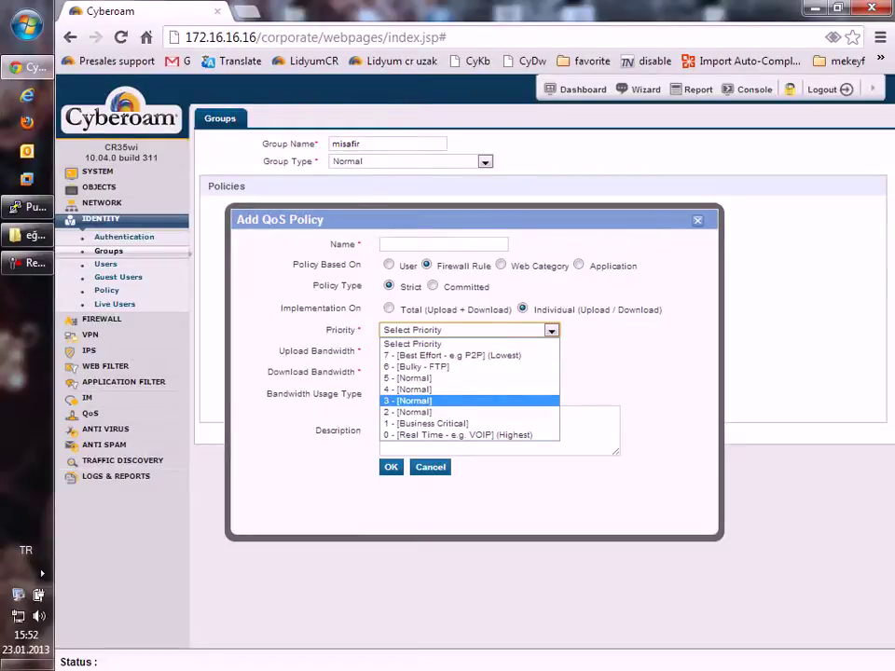
Step: Leave Priority unset and base the policy on Web Category, reverting implementation to Total
{"action": "key", "text": "Down"}
{"action": "key", "text": "Down"}
{"action": "key", "text": "Down"}
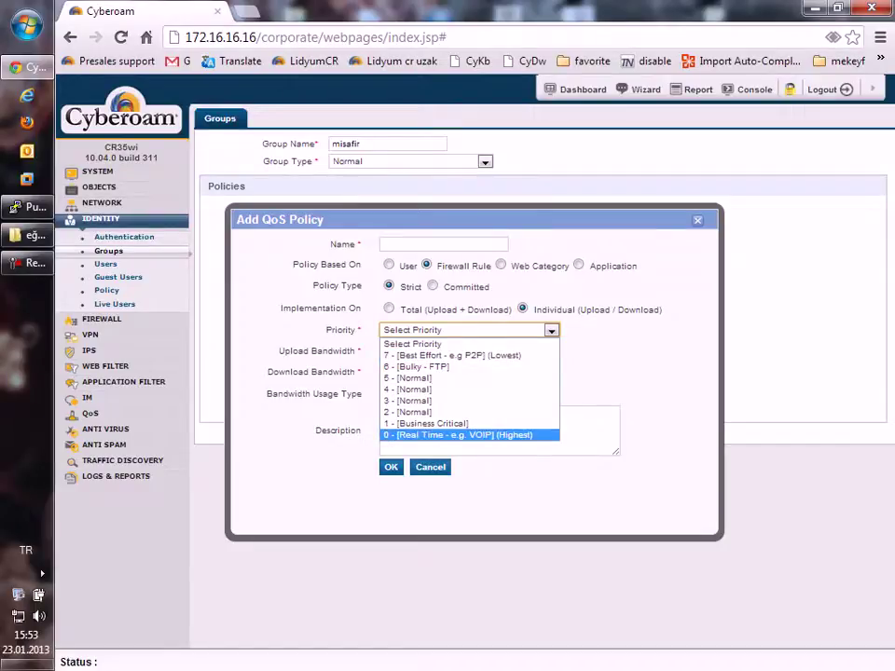
{"action": "key", "text": "Escape"}
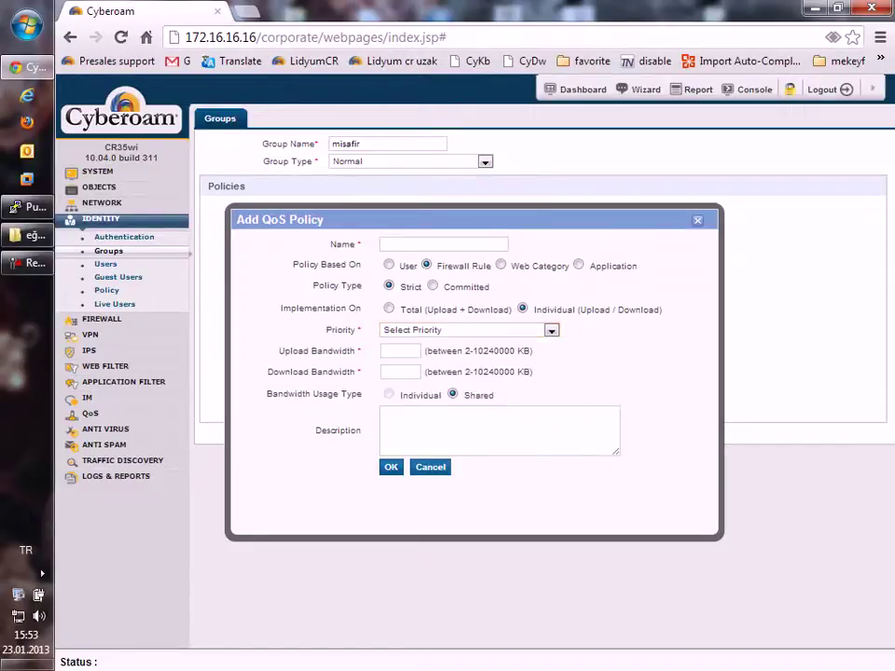
{"action": "left_click", "coordinate": [501, 264]}
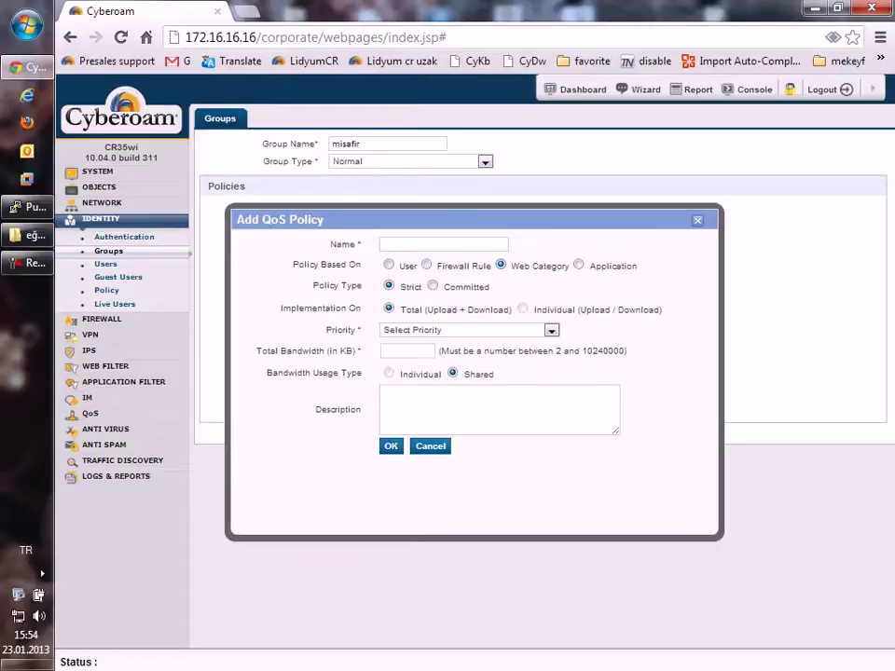
Step: Try basing the policy on Application, then on User
{"action": "left_click", "coordinate": [578, 265]}
{"action": "left_click", "coordinate": [389, 264]}
Step: Return the policy to Web Category with Strict policy type after briefly trying Committed
{"action": "left_click", "coordinate": [500, 265]}
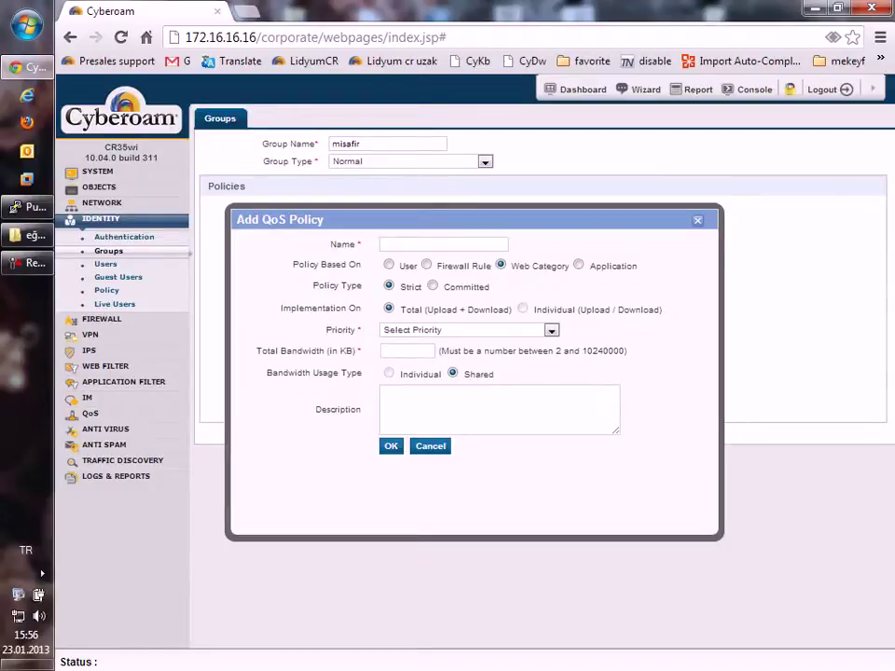
{"action": "left_click", "coordinate": [432, 286]}
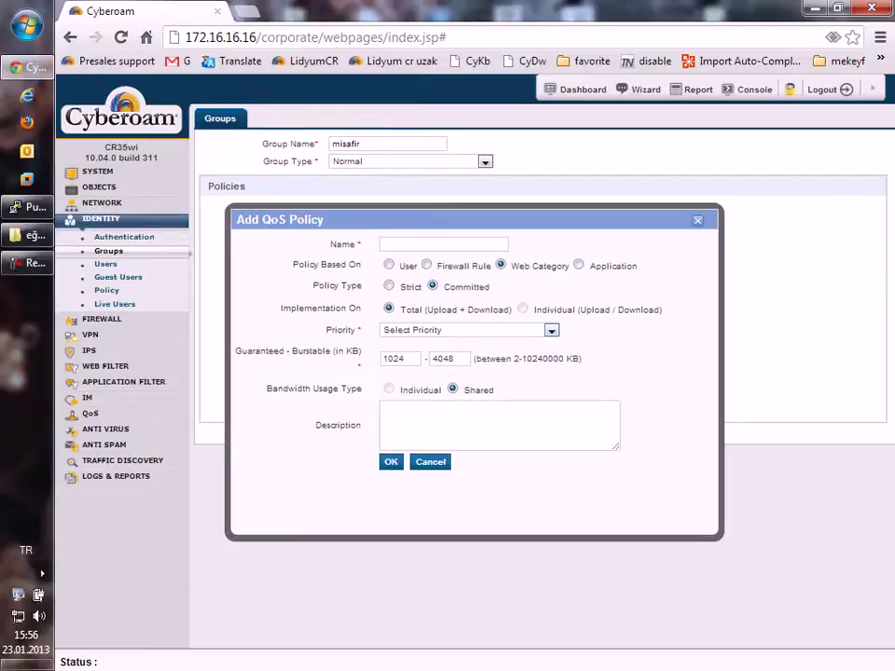
{"action": "key", "text": "Left"}
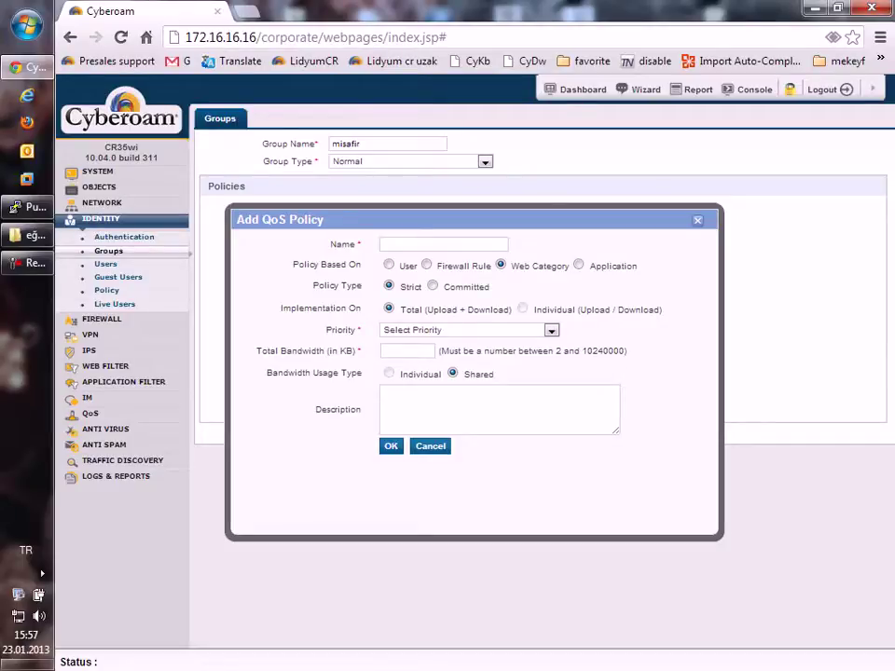
{"action": "key", "text": "Tab"}
Step: Name the policy '1mbit' and enter 128 as Total Bandwidth (in KB)
{"action": "left_click", "coordinate": [392, 244]}
{"action": "type", "text": "1mbit"}
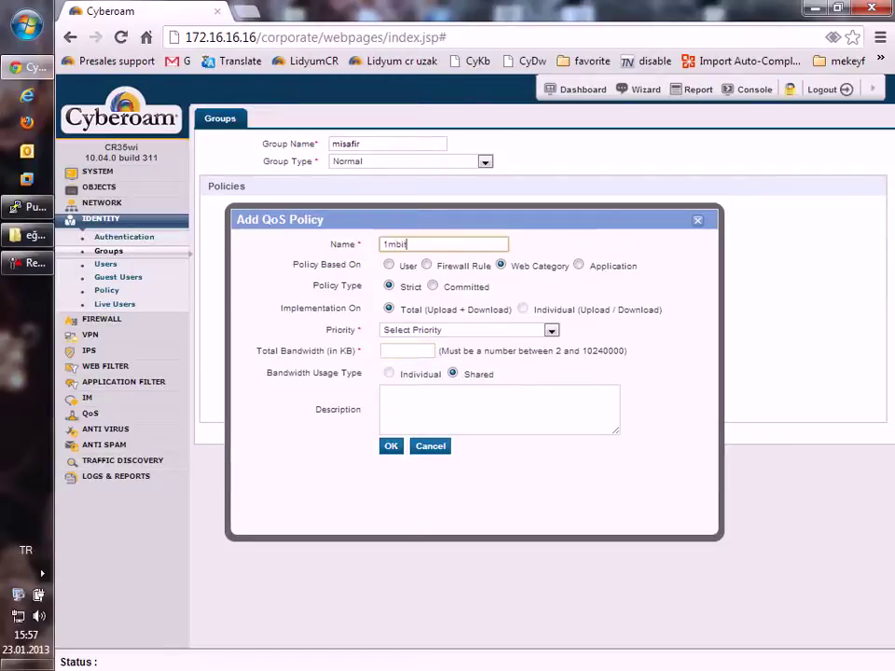
{"action": "left_click", "coordinate": [407, 351]}
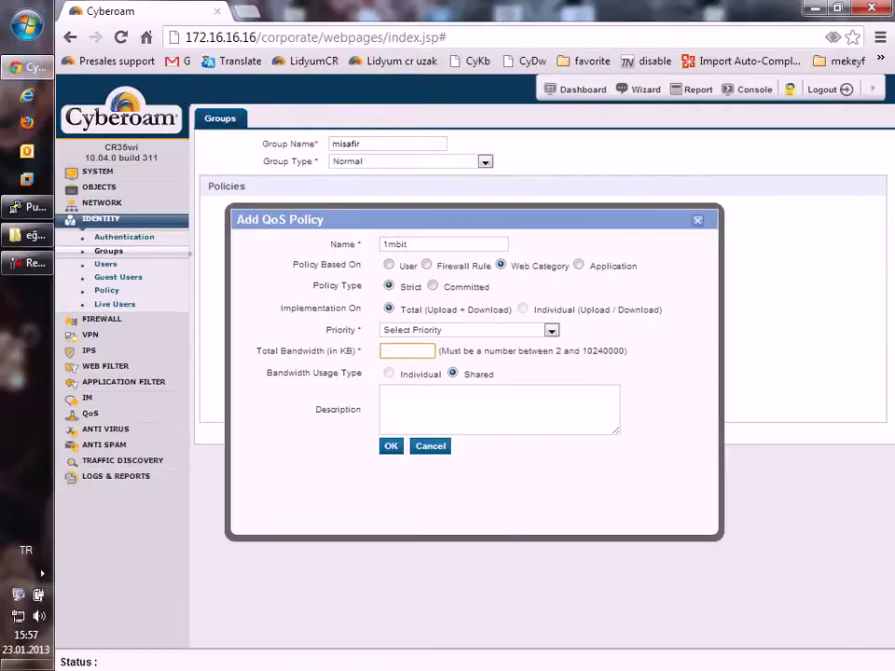
{"action": "left_click_drag", "start_coordinate": [256, 351], "coordinate": [361, 350]}
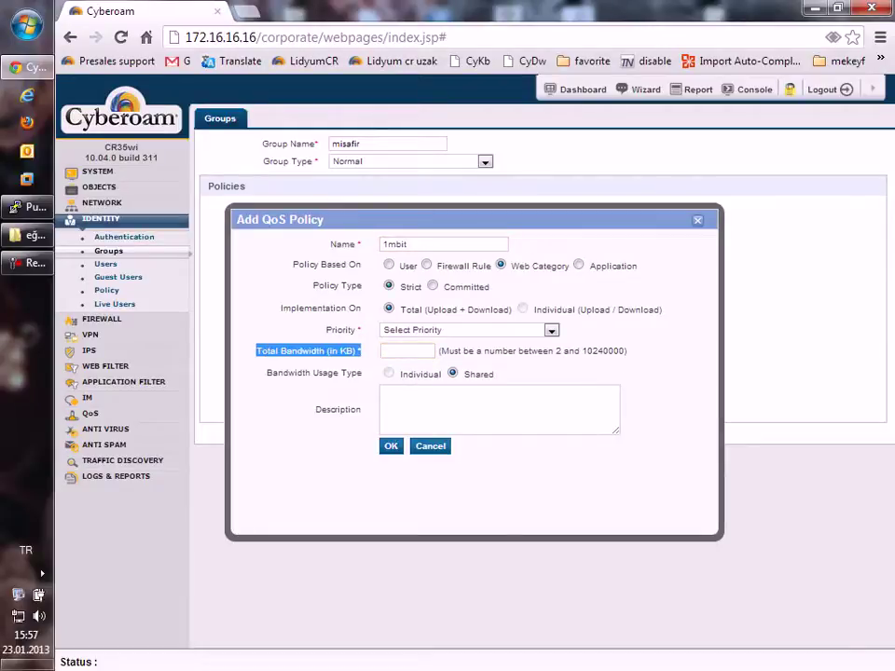
{"action": "left_click", "coordinate": [407, 351]}
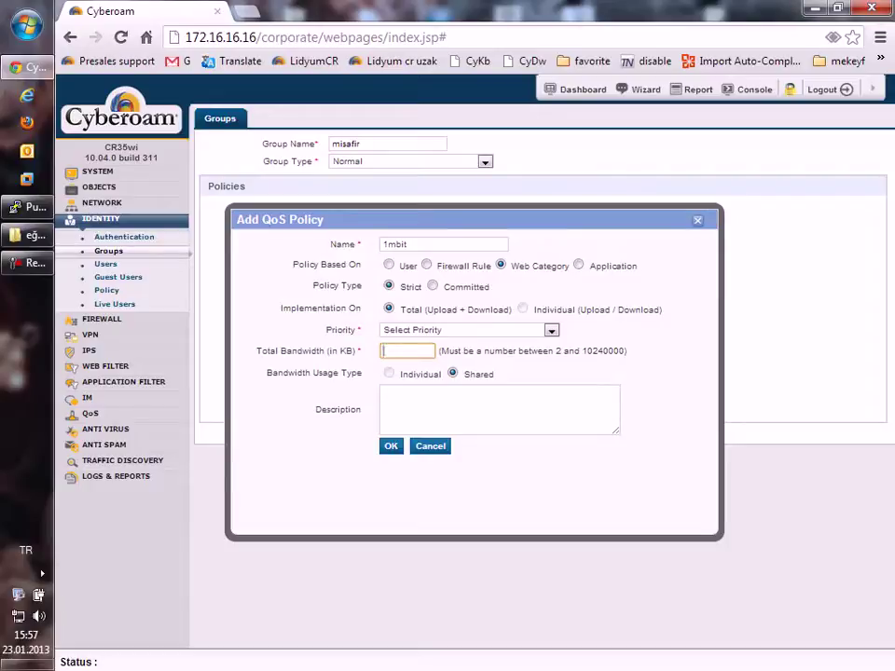
{"action": "type", "text": "128"}
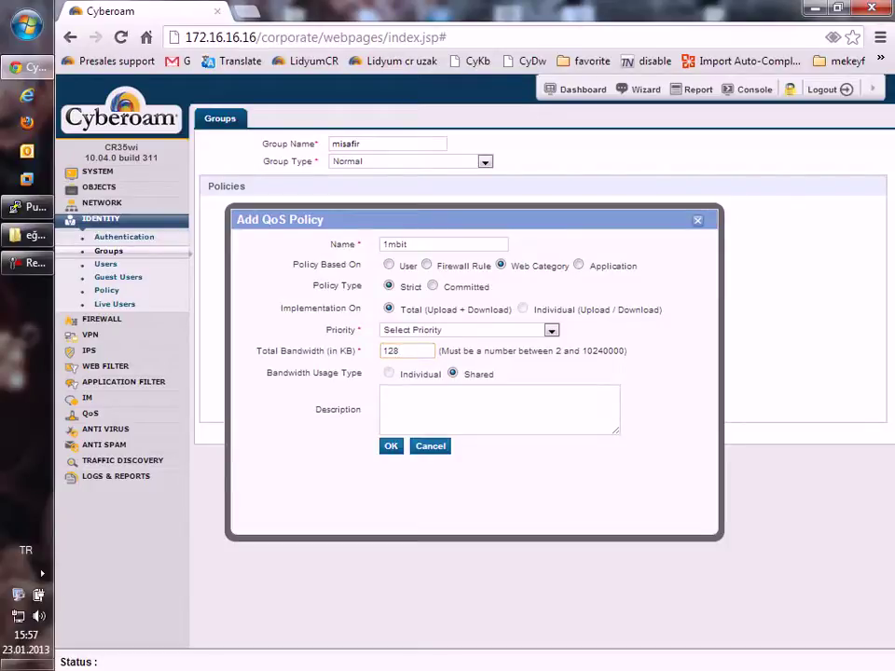
Step: Review the 128 KB total bandwidth entry and its 10240000 maximum
{"action": "left_click_drag", "start_coordinate": [355, 351], "coordinate": [325, 351]}
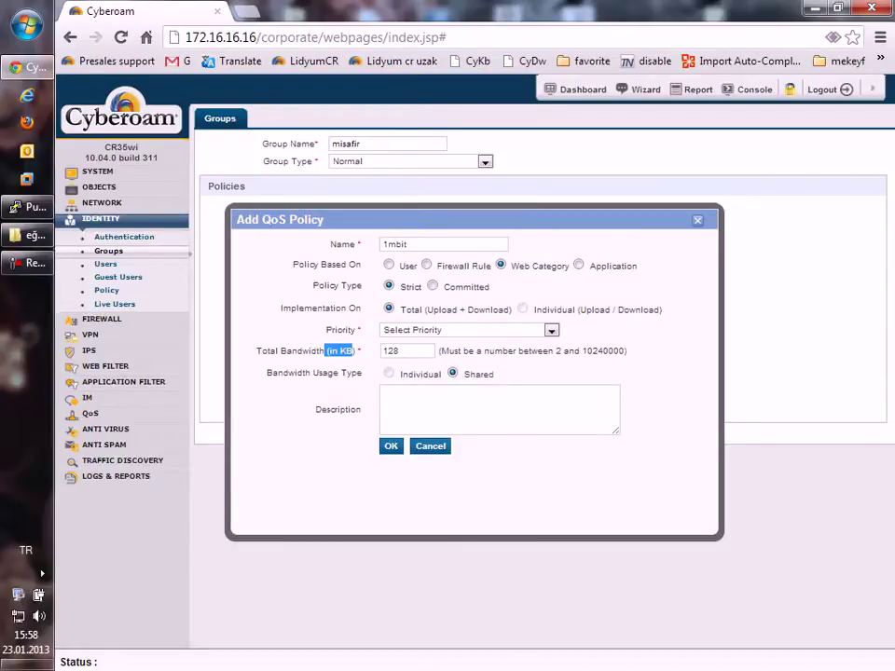
{"action": "key", "text": "Tab"}
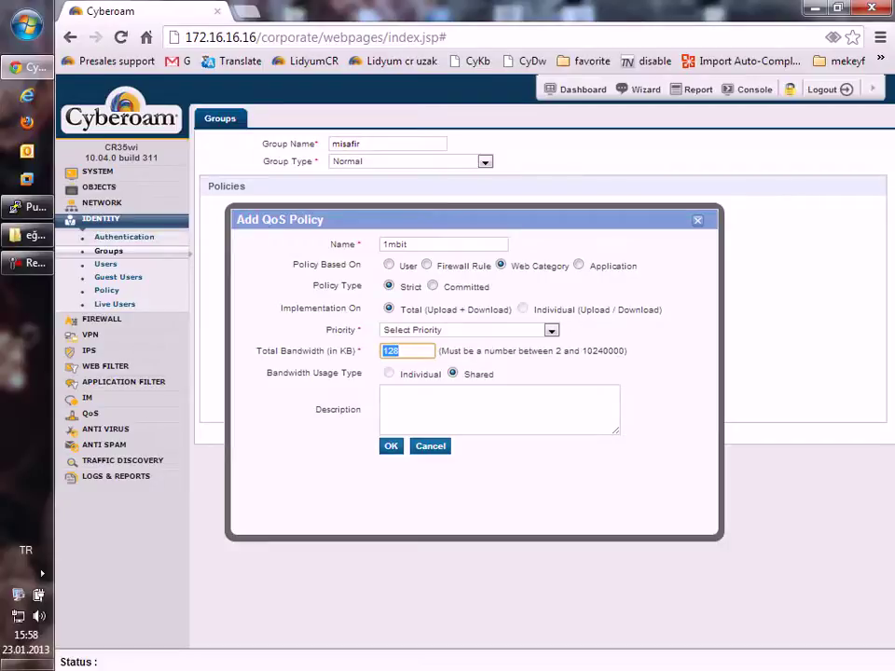
{"action": "key", "text": "Tab"}
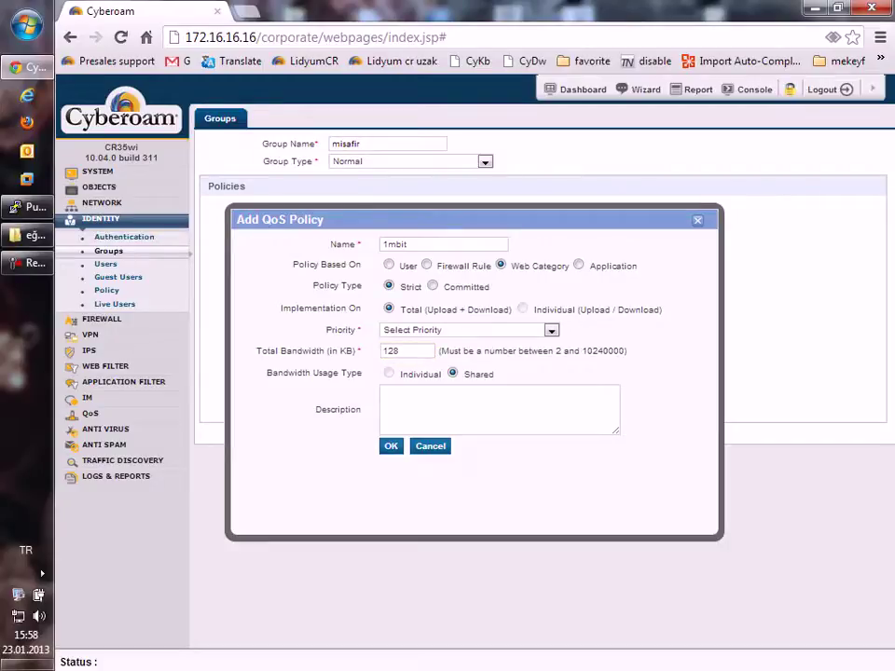
{"action": "left_click_drag", "start_coordinate": [581, 350], "coordinate": [624, 350]}
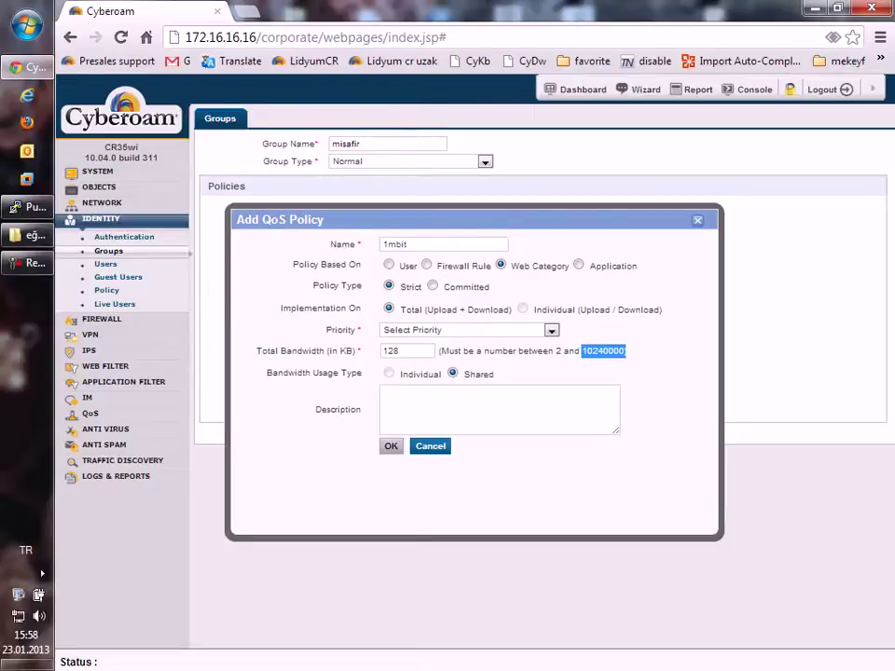
Step: Set Priority to 2 - [Normal] after the missing-priority warning and save '1mbit'
{"action": "left_click", "coordinate": [391, 446]}
{"action": "left_click", "coordinate": [654, 381]}
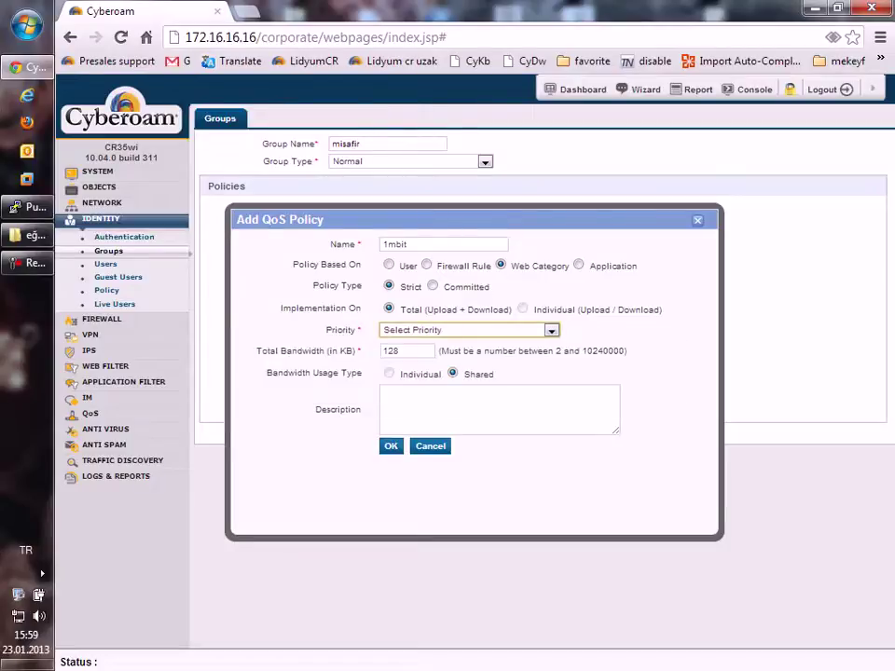
{"action": "left_click", "coordinate": [551, 330]}
{"action": "key", "text": "Up"}
{"action": "key", "text": "Up"}
{"action": "key", "text": "Return"}
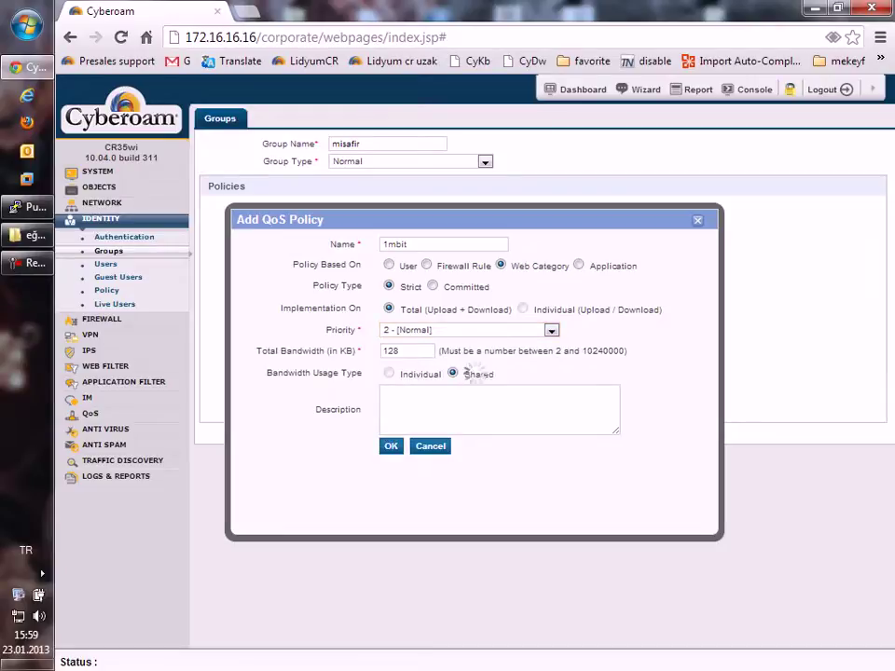
{"action": "left_click", "coordinate": [390, 446]}
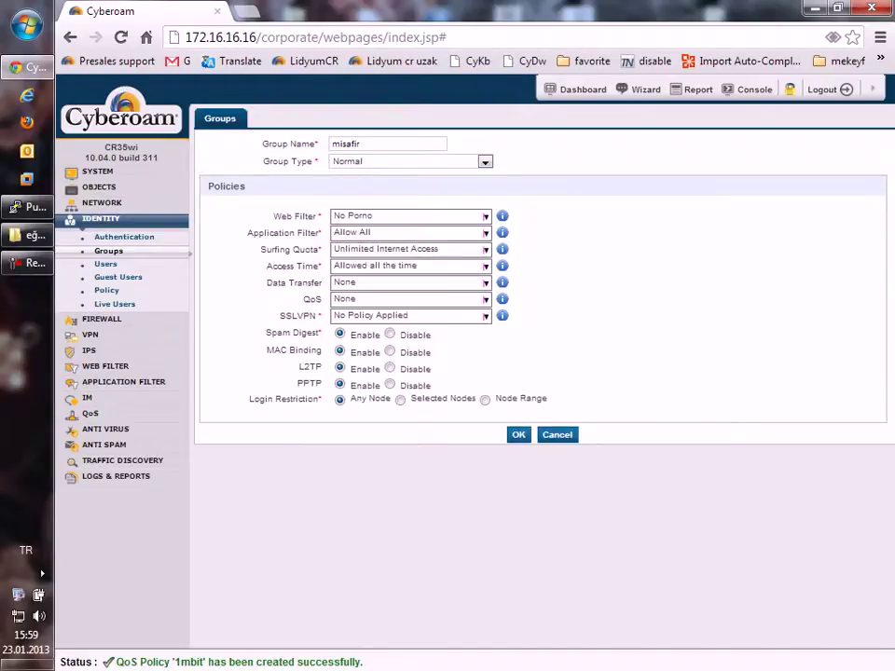
Step: Start another QoS policy from the group's policy list, based on Web Category
{"action": "left_click", "coordinate": [410, 298]}
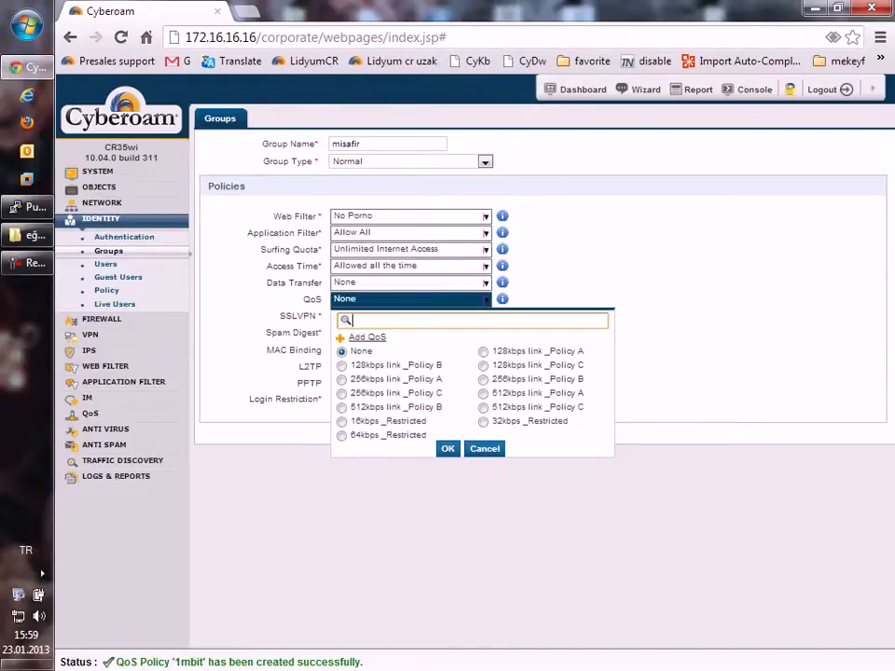
{"action": "left_click", "coordinate": [363, 339]}
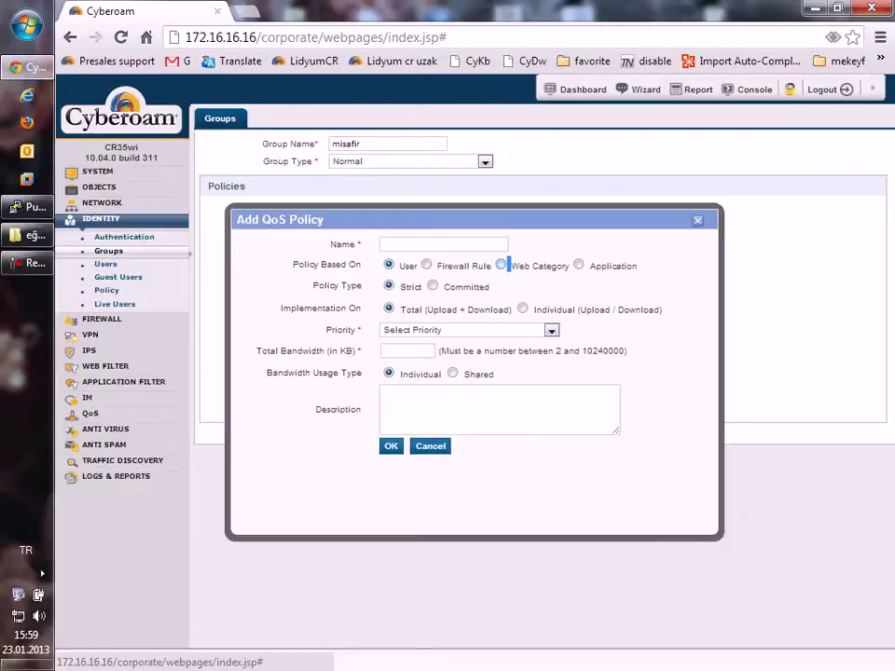
{"action": "left_click", "coordinate": [508, 265]}
Step: Name the policy 56k with a total bandwidth of 7 KB
{"action": "left_click", "coordinate": [438, 244]}
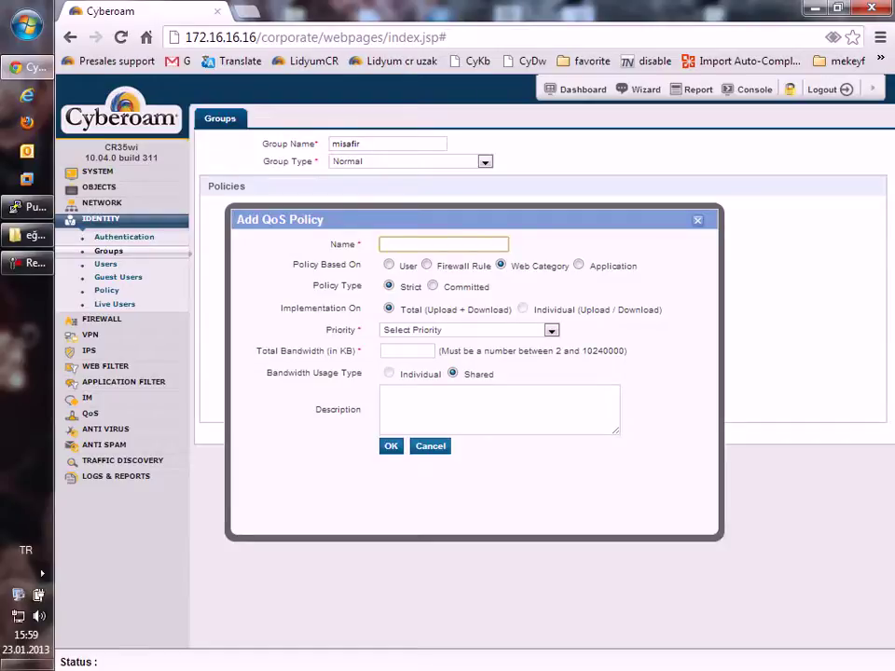
{"action": "type", "text": "s6k"}
{"action": "left_click", "coordinate": [407, 351]}
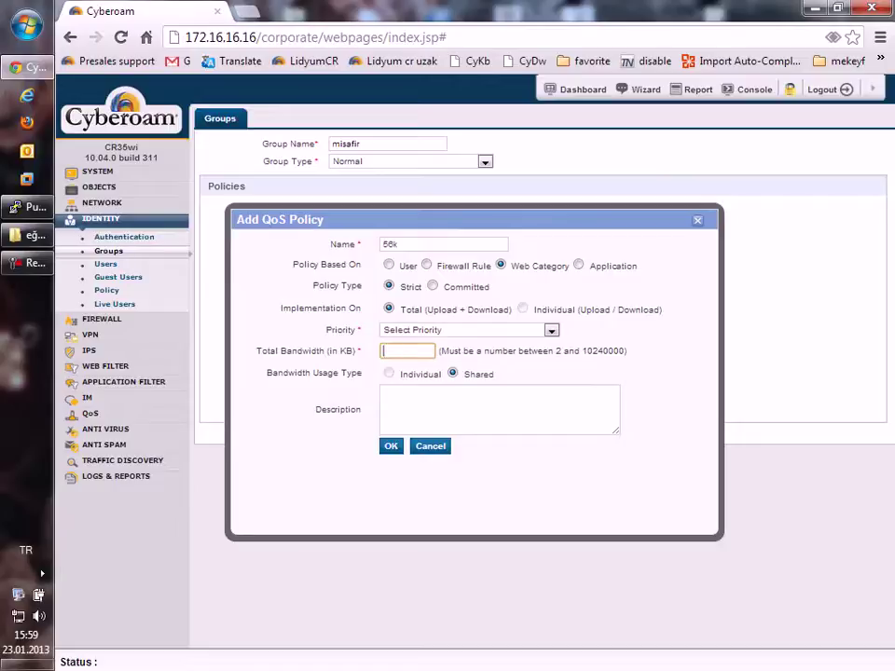
{"action": "type", "text": "8"}
{"action": "key", "text": "BackSpace"}
{"action": "type", "text": "7"}
Step: After the missing-priority warning, choose priority 6 - [Bulky - FTP]
{"action": "key", "text": "Return"}
{"action": "key", "text": "Return"}
{"action": "key", "text": "alt+Down"}
{"action": "key", "text": "Down"}
{"action": "key", "text": "Down"}
{"action": "key", "text": "Down"}
{"action": "key", "text": "Up"}
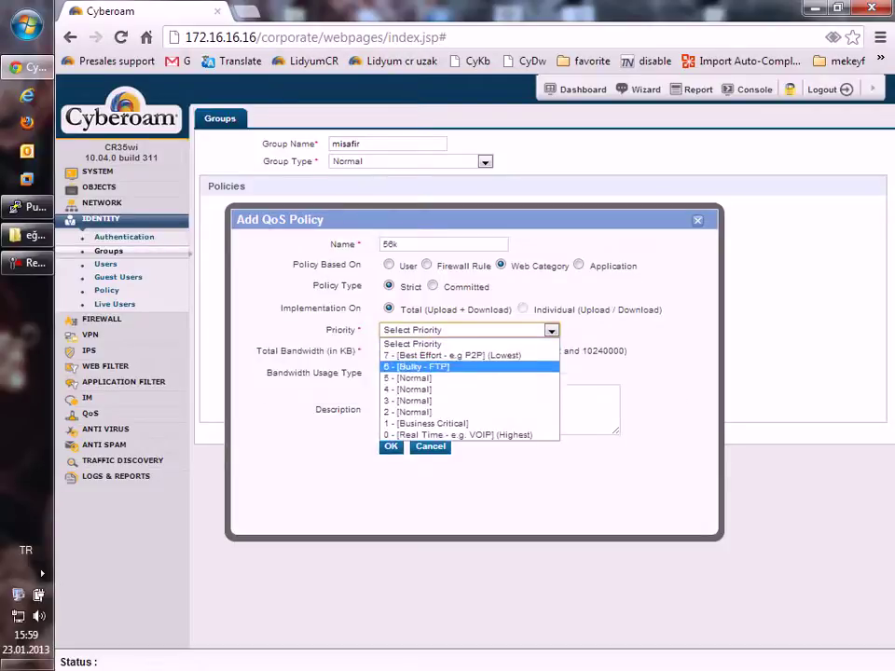
{"action": "key", "text": "Return"}
{"action": "key", "text": "Return"}
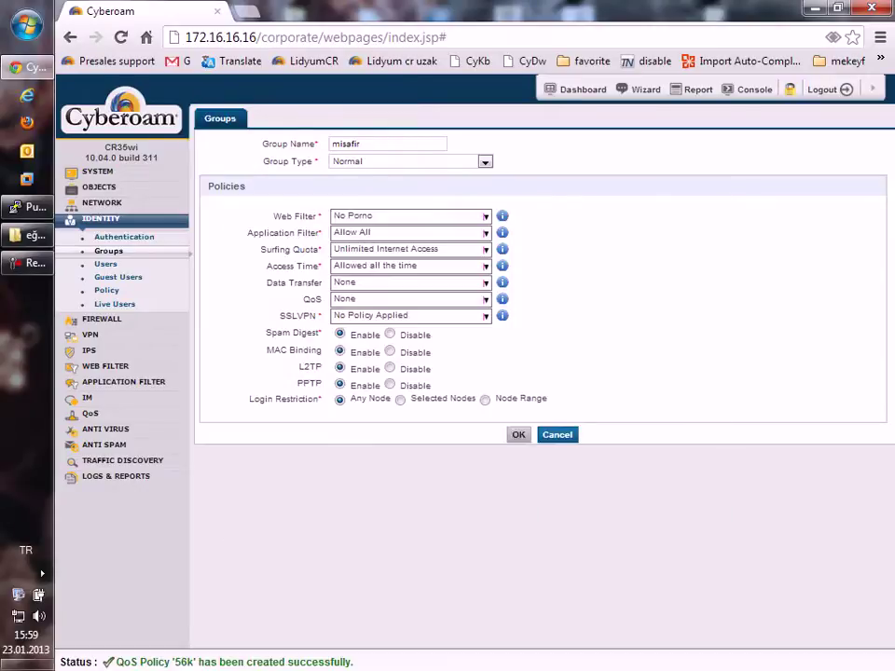
Step: Open the Web Filter categories and filter names containing 'ent'
{"action": "left_click", "coordinate": [106, 367]}
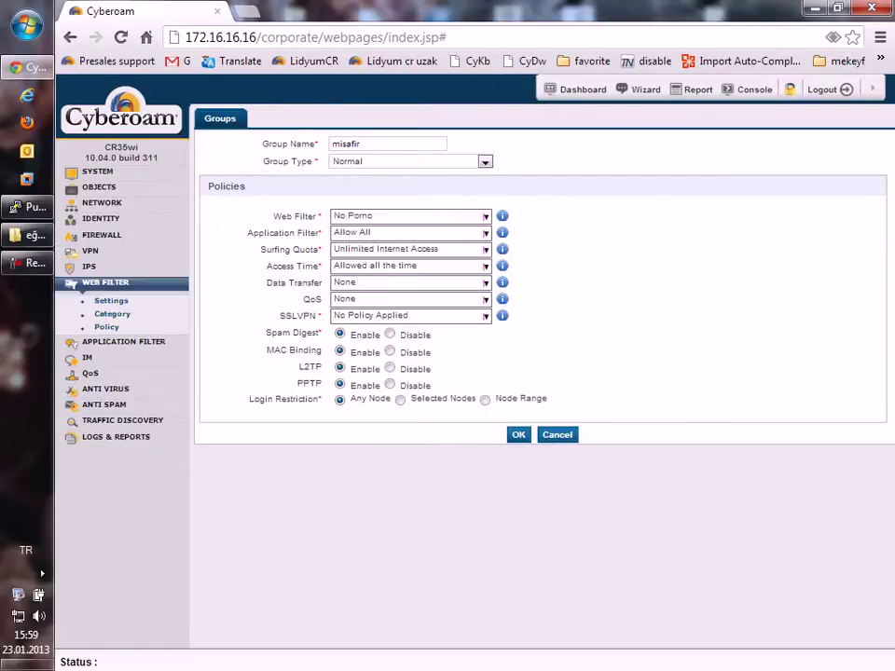
{"action": "left_click", "coordinate": [111, 313]}
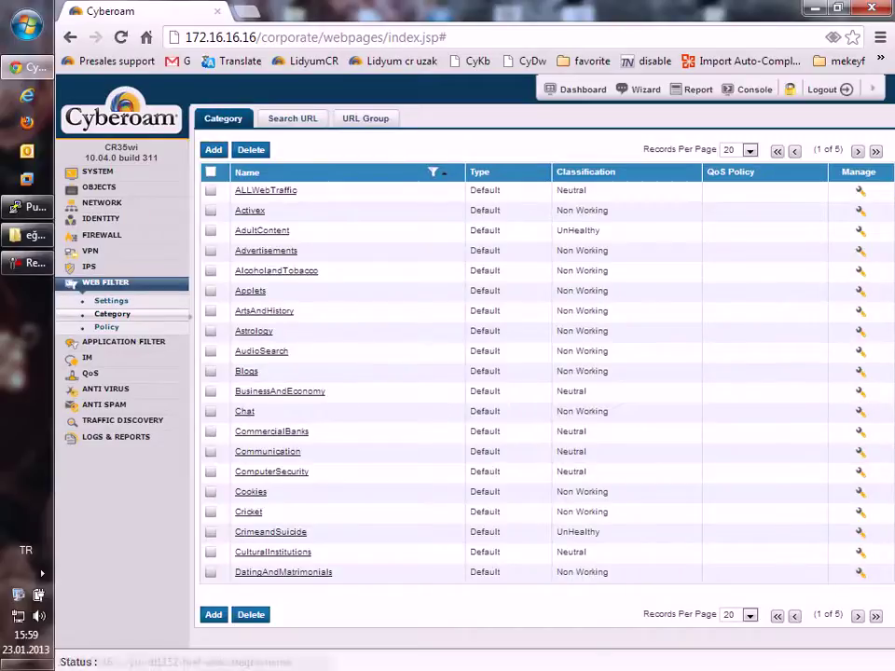
{"action": "left_click", "coordinate": [433, 172]}
{"action": "type", "text": "ent"}
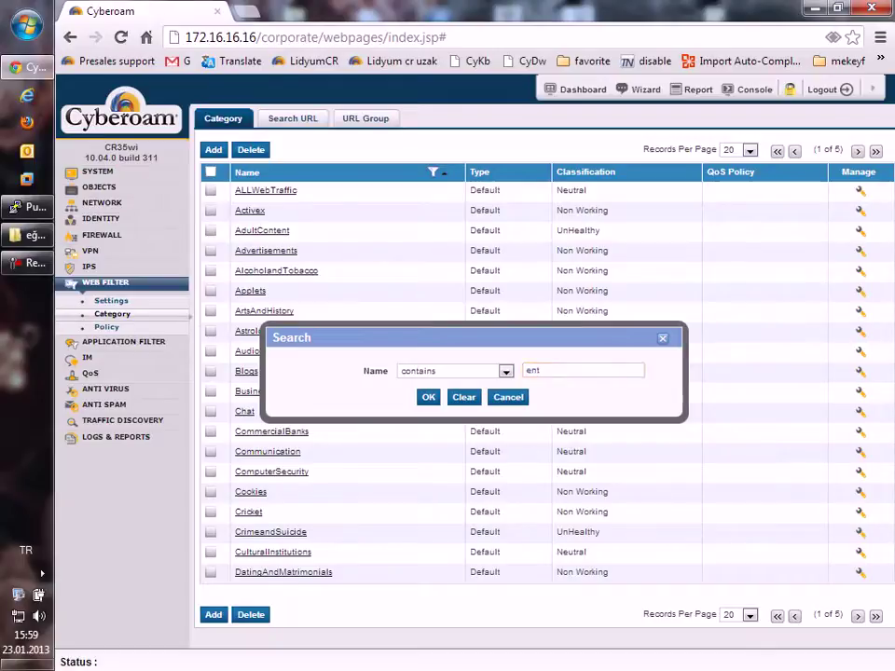
{"action": "key", "text": "Return"}
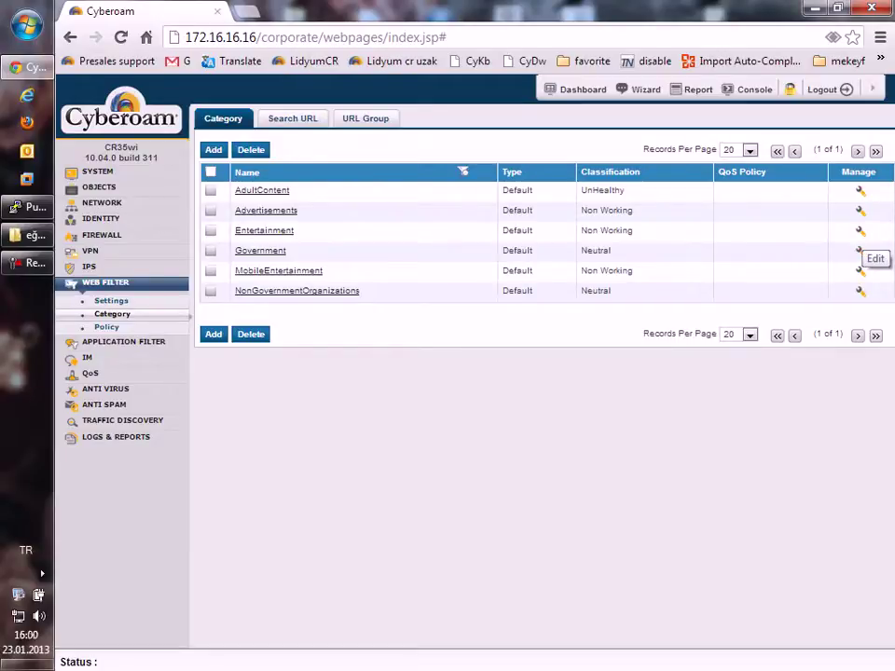
Step: Assign the 56k QoS policy to the Entertainment category and save
{"action": "left_click", "coordinate": [860, 230]}
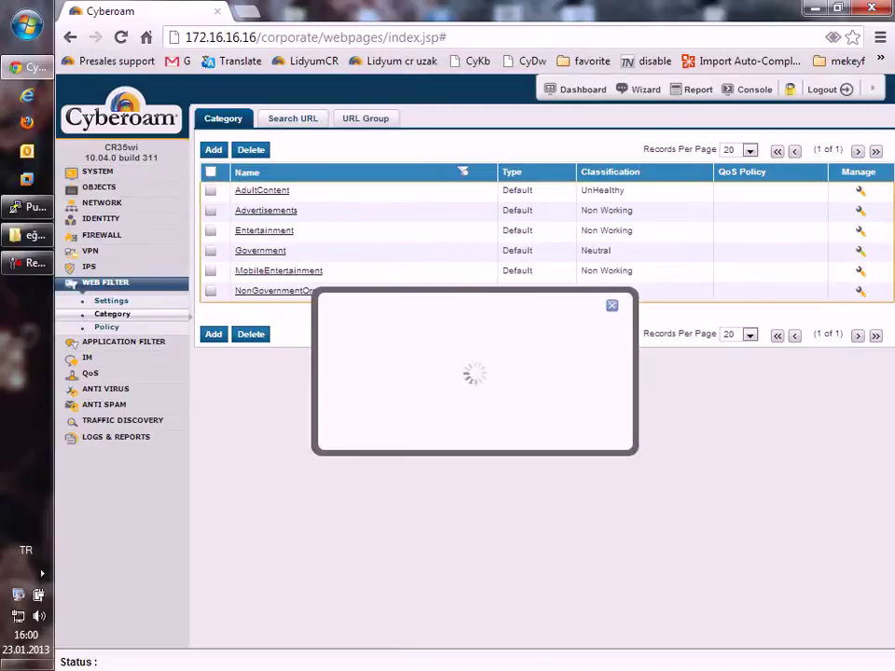
{"action": "left_click", "coordinate": [478, 252]}
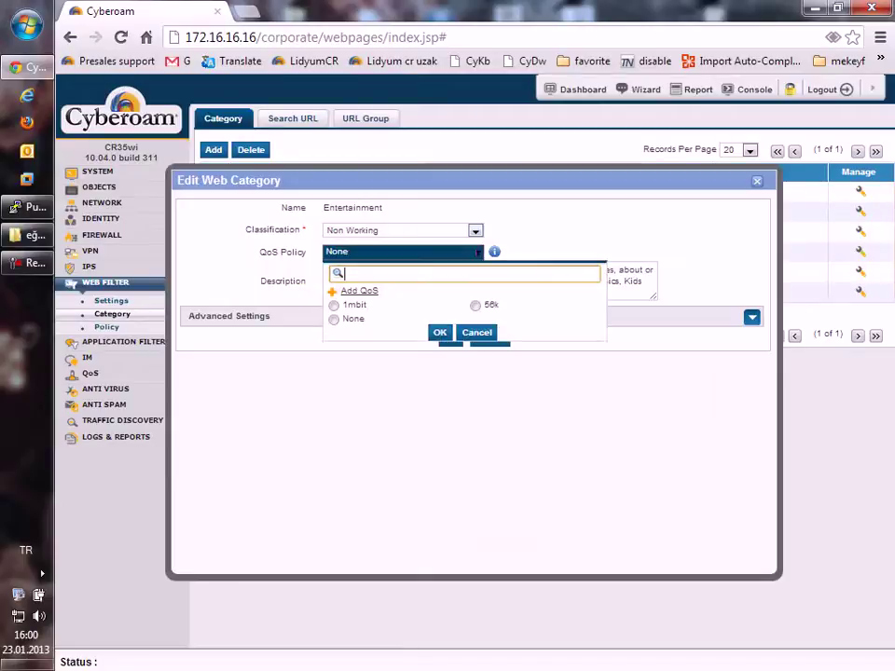
{"action": "left_click", "coordinate": [461, 303]}
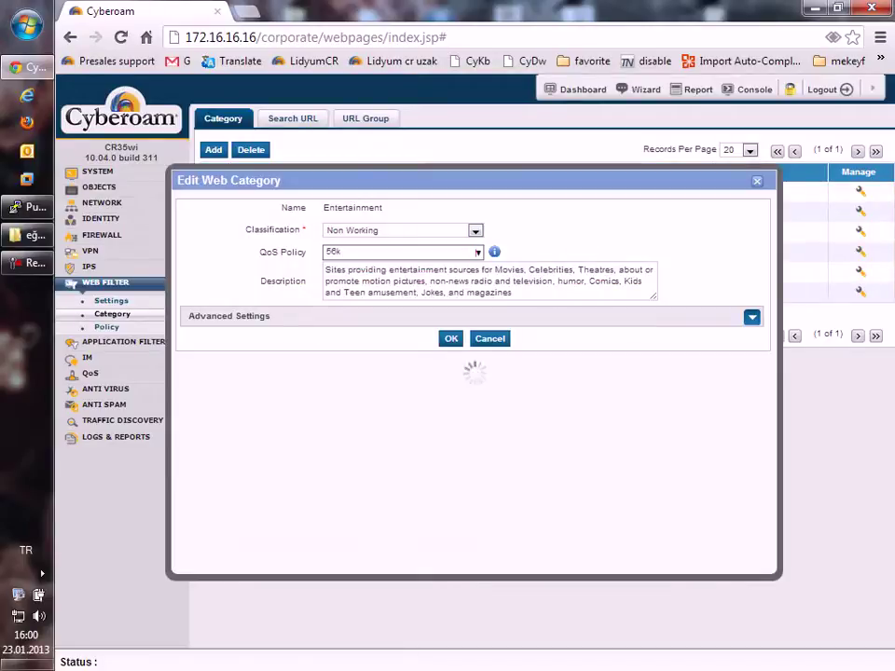
{"action": "left_click", "coordinate": [451, 339]}
{"action": "left_click", "coordinate": [463, 172]}
Step: Search categories for 'gov' and set Government's QoS policy to 1mbit
{"action": "type", "text": "ent"}
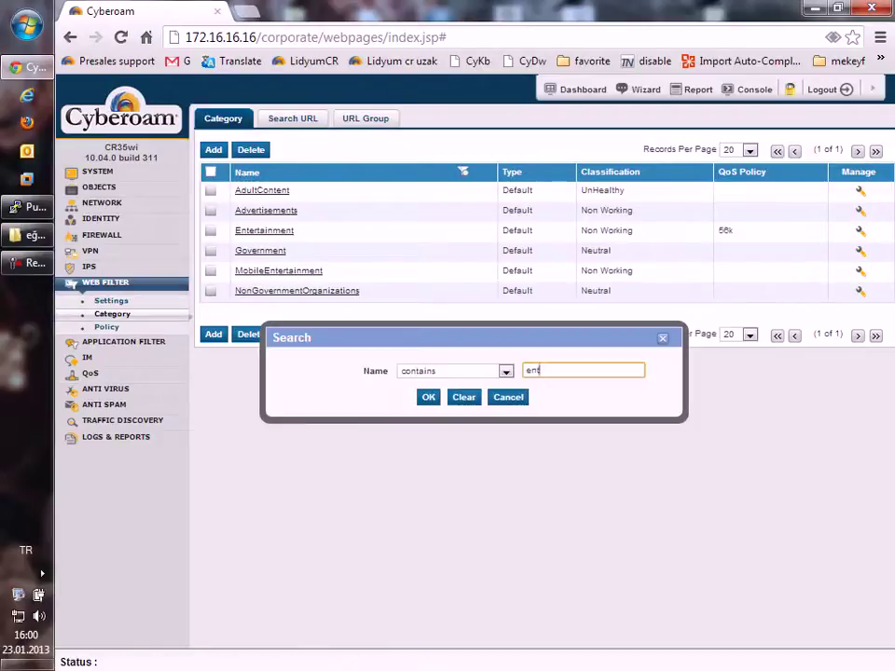
{"action": "key", "text": "ctrl+a"}
{"action": "type", "text": "gov"}
{"action": "key", "text": "Return"}
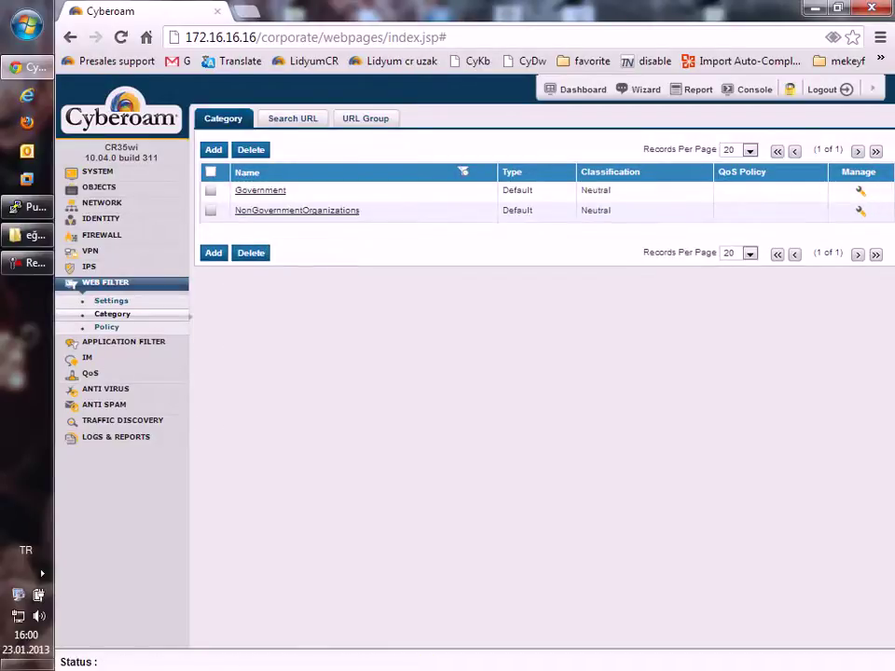
{"action": "left_click", "coordinate": [860, 191]}
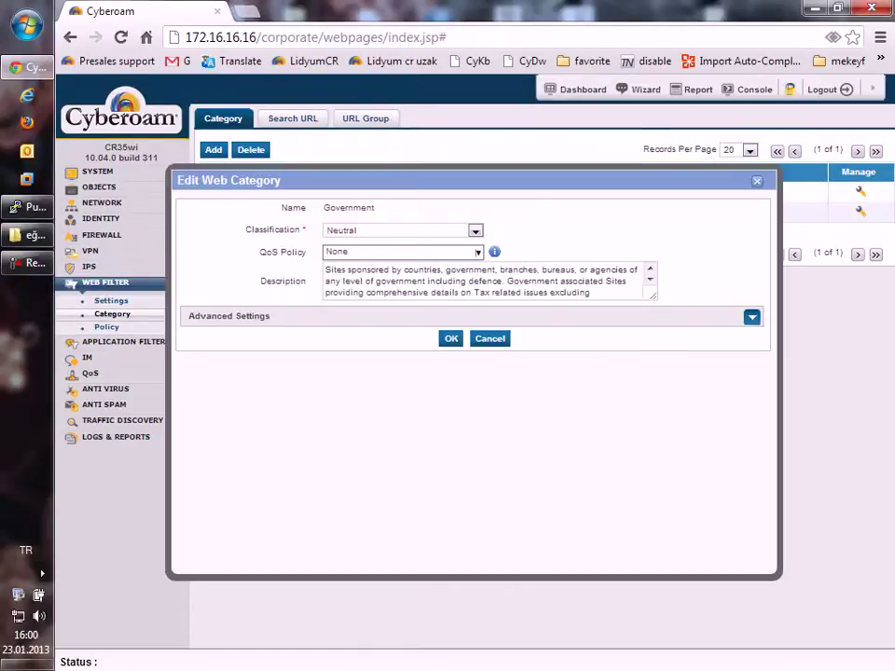
{"action": "left_click", "coordinate": [401, 252]}
{"action": "left_click", "coordinate": [344, 304]}
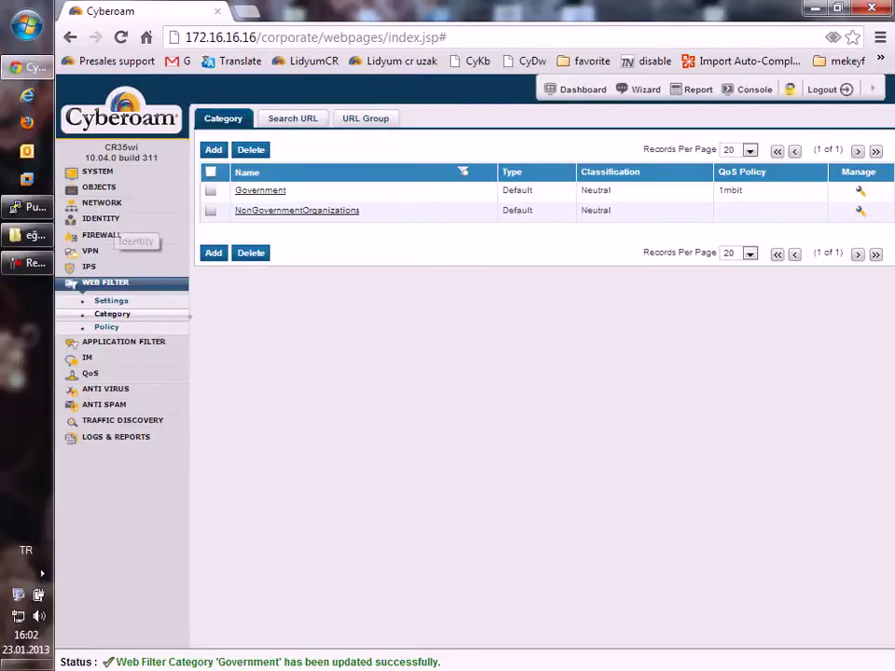
Step: Open Open Group from Identity > Groups to check its Allow All web filter and QoS None
{"action": "left_click", "coordinate": [100, 219]}
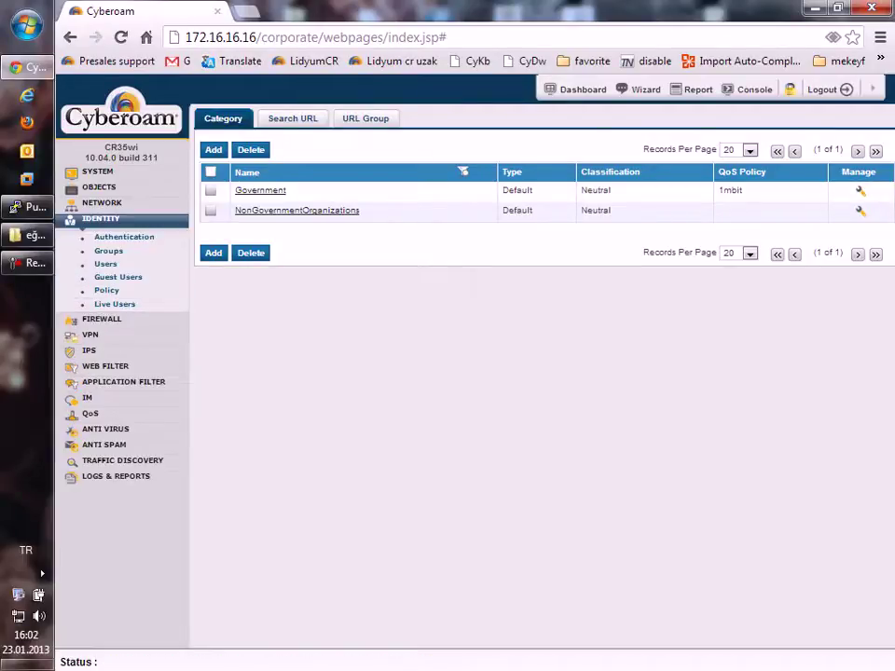
{"action": "left_click", "coordinate": [106, 264]}
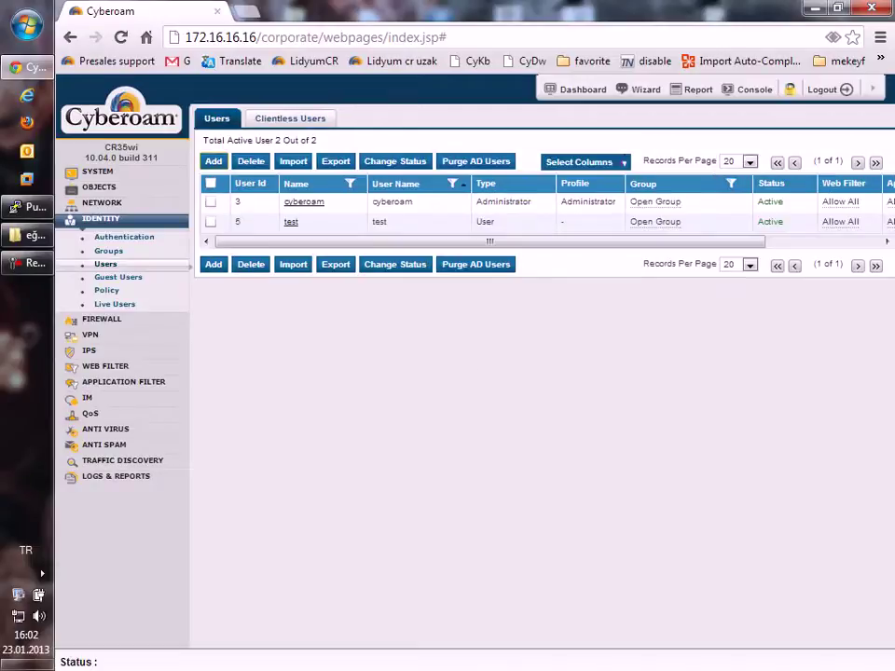
{"action": "left_click", "coordinate": [108, 250]}
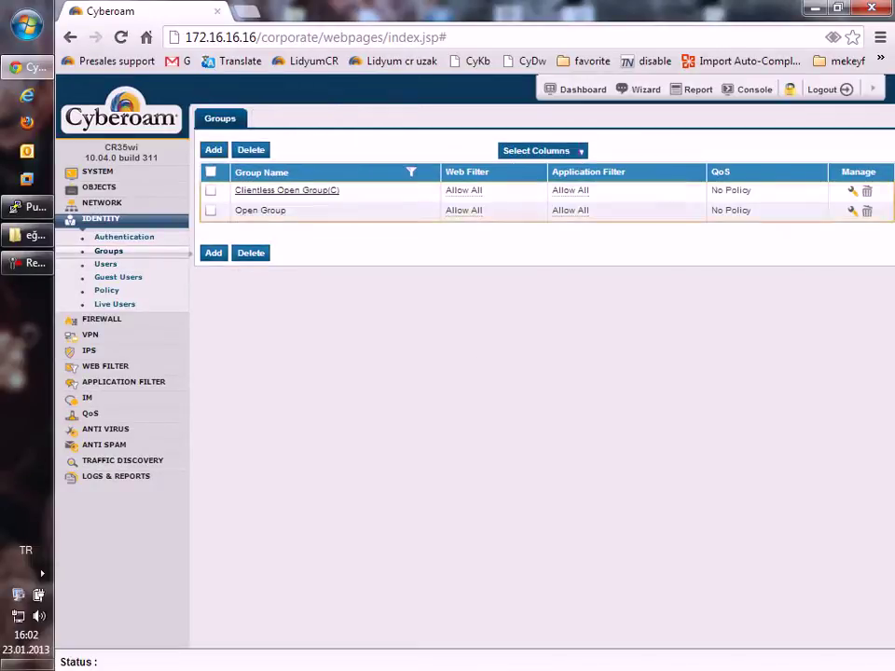
{"action": "left_click", "coordinate": [254, 206]}
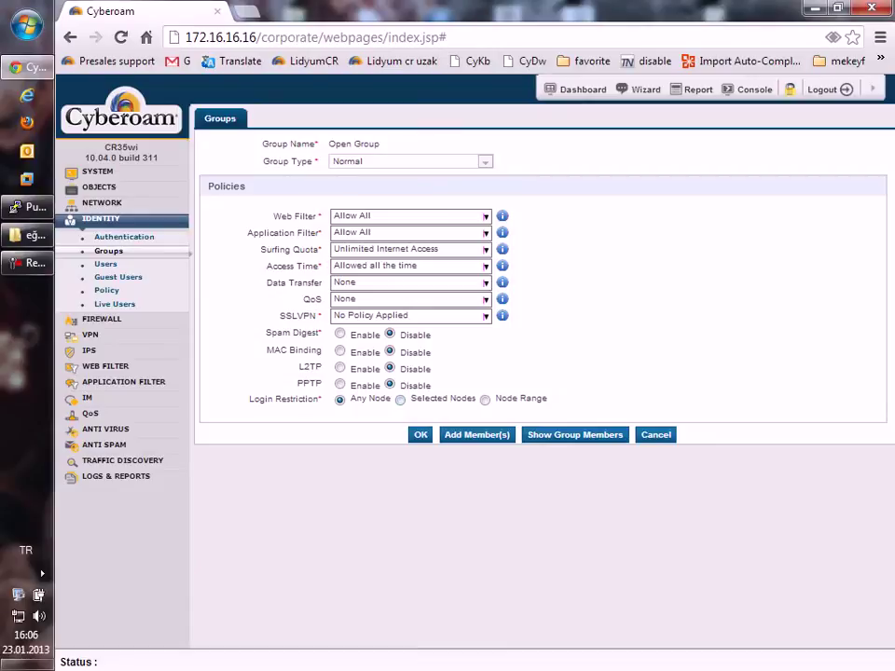
{"action": "key", "text": "alt+Tab"}
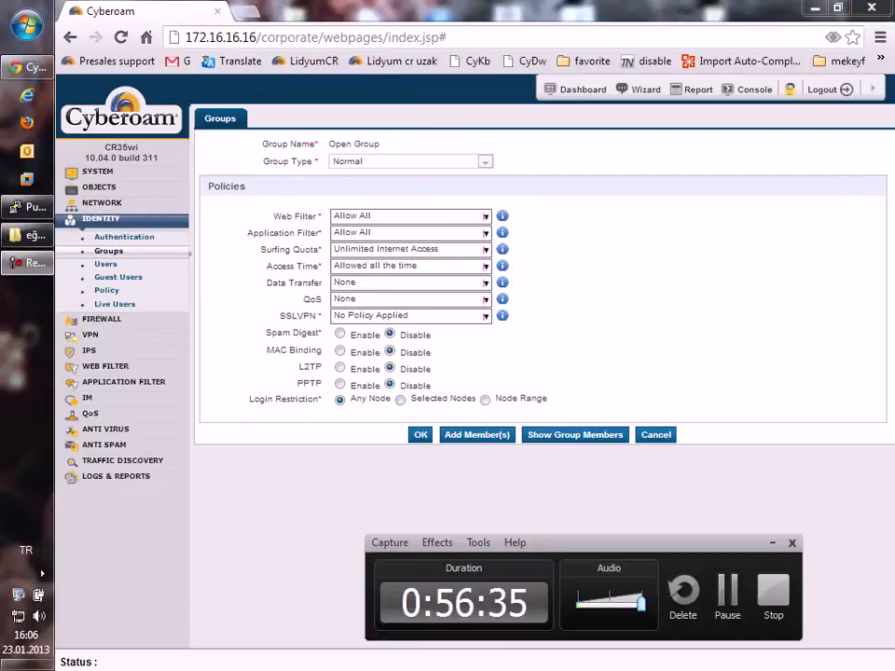